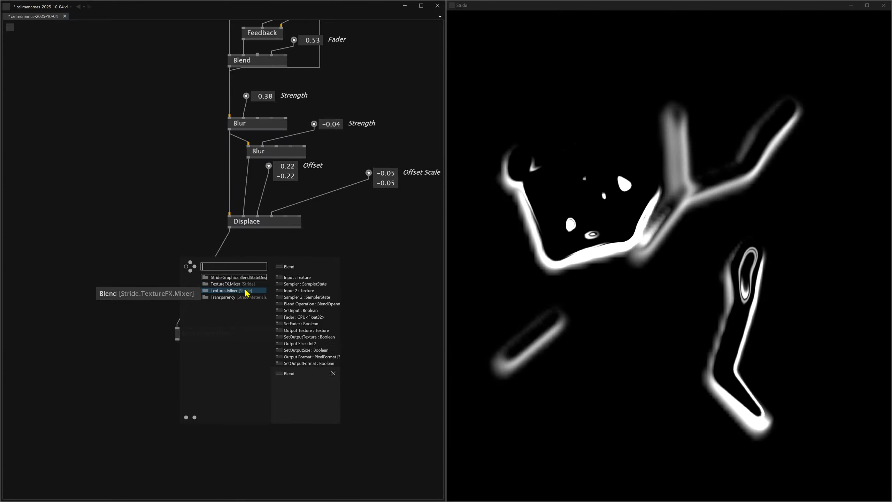
Insert a texture mixer Blend node before TextureWindow and wire the upper Blur and Displace outputs into its two texture inputs.
key("Escape")
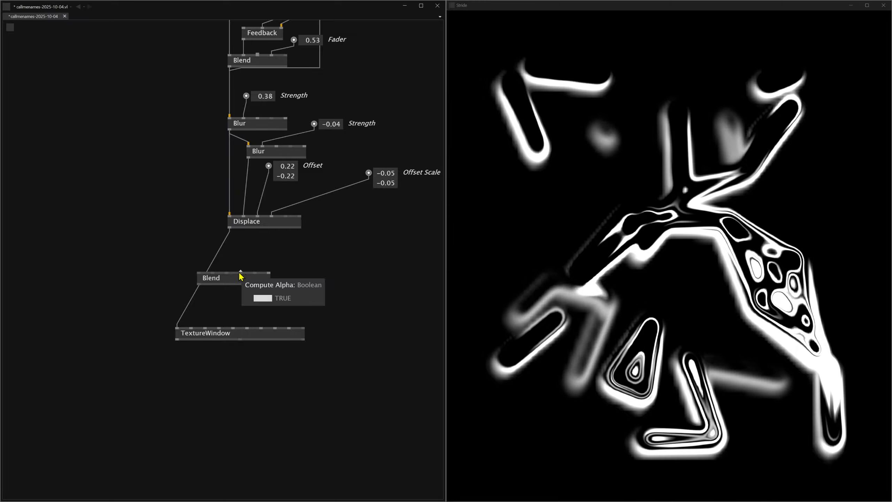
left_click(229, 227)
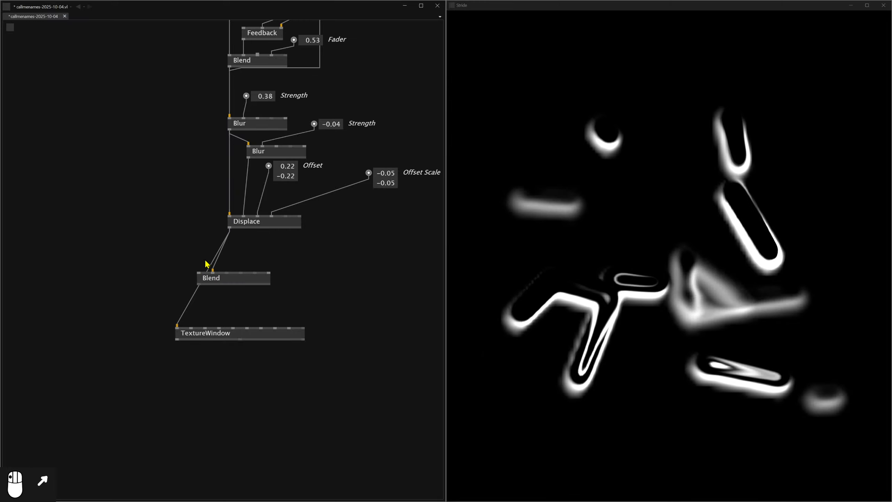
left_click(230, 129)
left_click(199, 271)
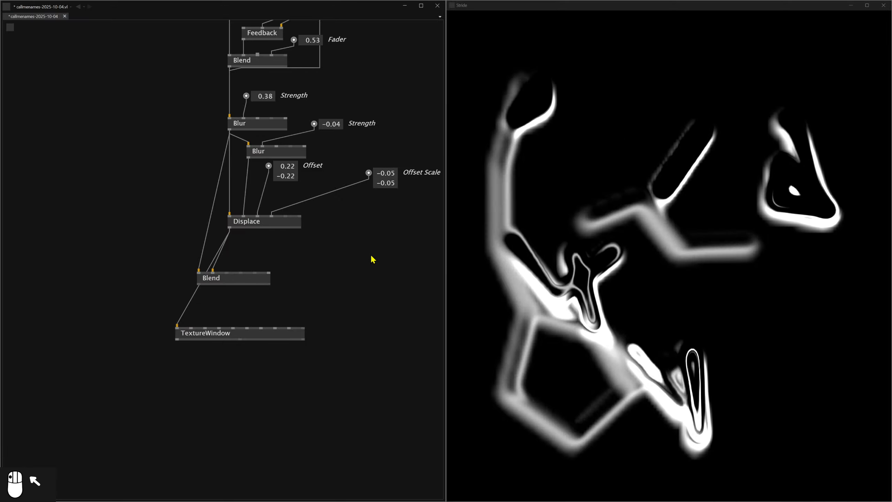
Move the lower Blur, Displace and their value controls down and add a Feedback node in the freed space.
left_click_drag(379, 249, 285, 189)
double_click(264, 163)
type("feedback")
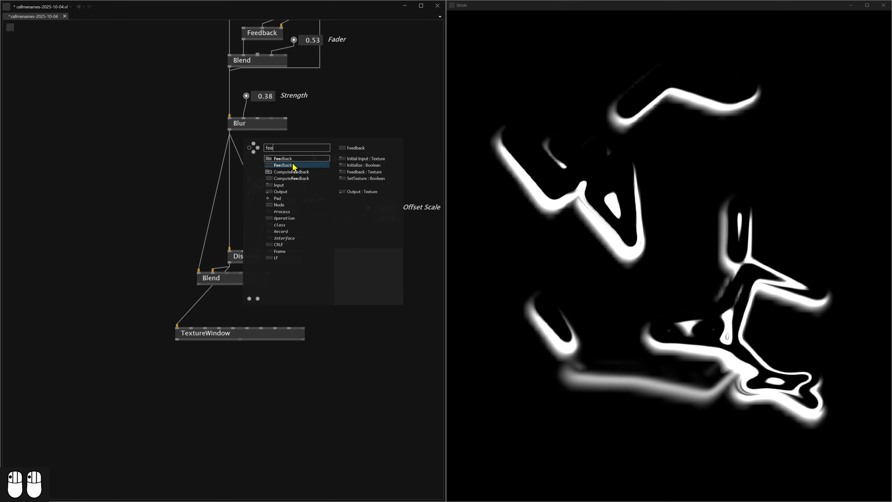
left_click(288, 168)
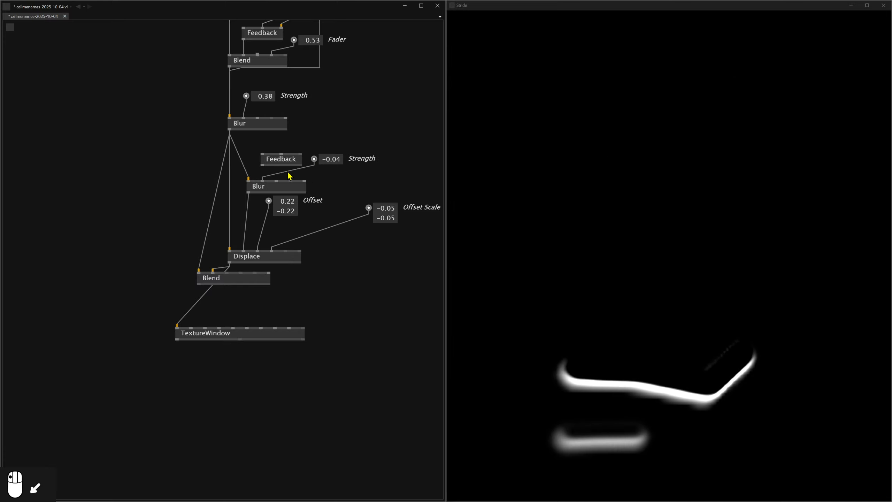
Wire the upper Blur's output into the new Feedback node and the Feedback output into the lower Blur.
left_click(230, 131)
left_click(246, 151)
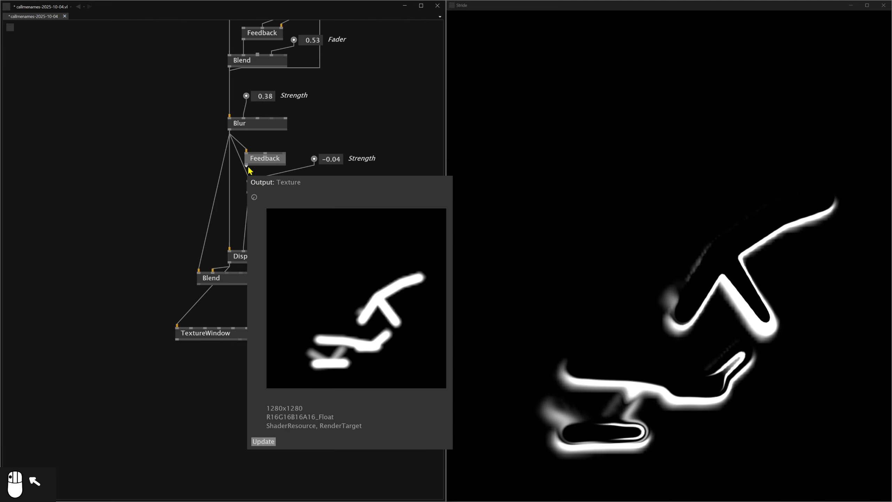
left_click(247, 164)
left_click(249, 181)
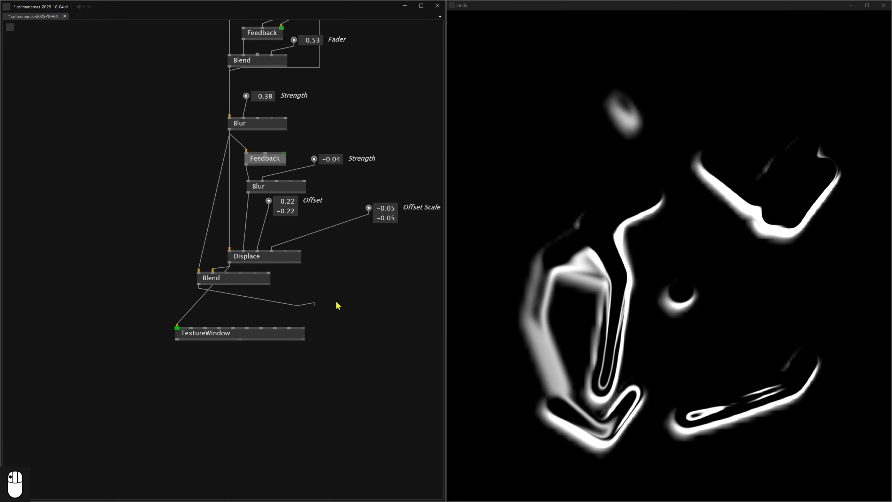
Route a link from the lower Blend's output around the nodes back into the new node's Feedback input.
left_click(434, 299)
left_click(427, 124)
left_click(284, 153)
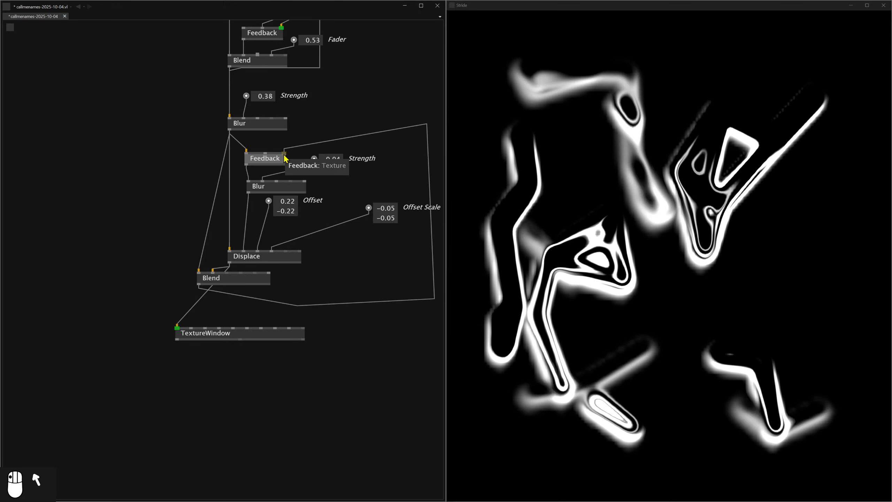
Connect the lower Blend's output to the TextureWindow input and move both nodes further down.
left_click(198, 285)
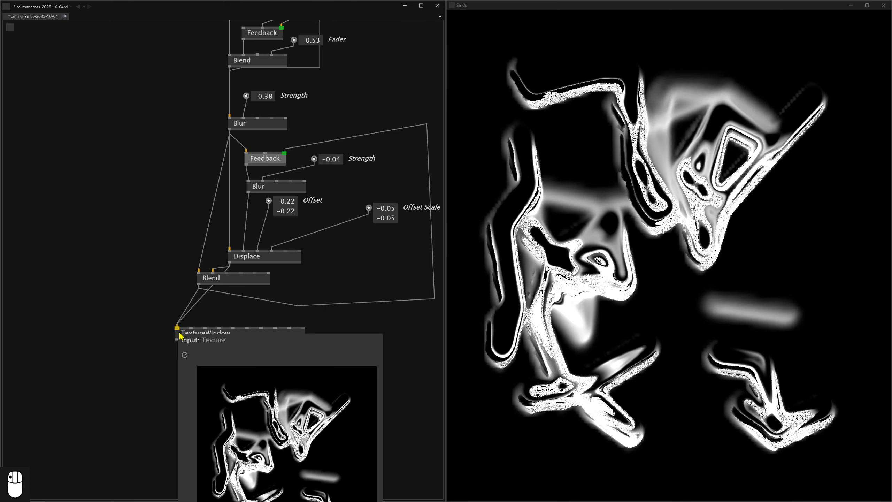
left_click(177, 328)
left_click_drag(239, 342, 251, 378)
left_click_drag(231, 281, 242, 301)
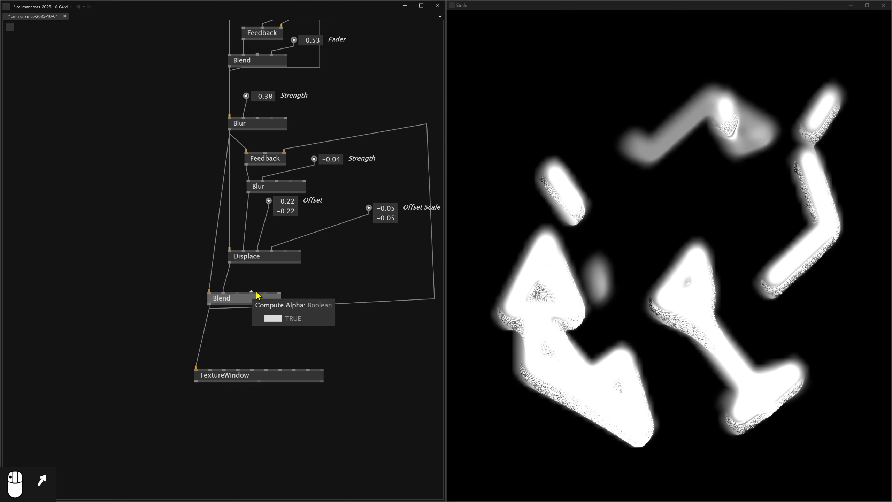
Add a Mode control to the lower Blend node and set it to Average.
left_click(237, 291)
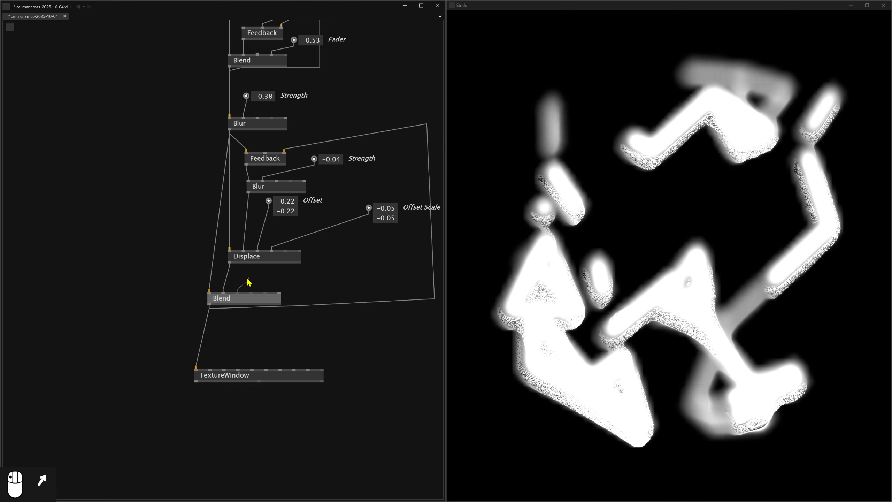
middle_click(248, 279)
left_click(273, 281)
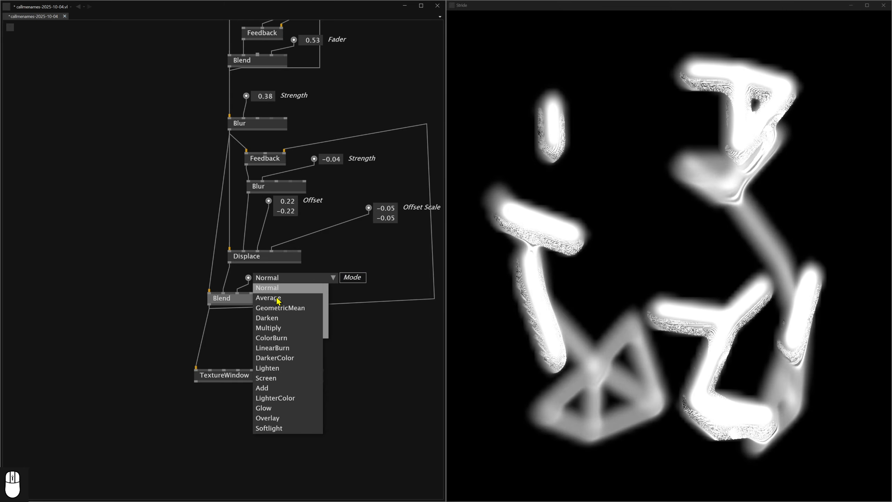
left_click(281, 295)
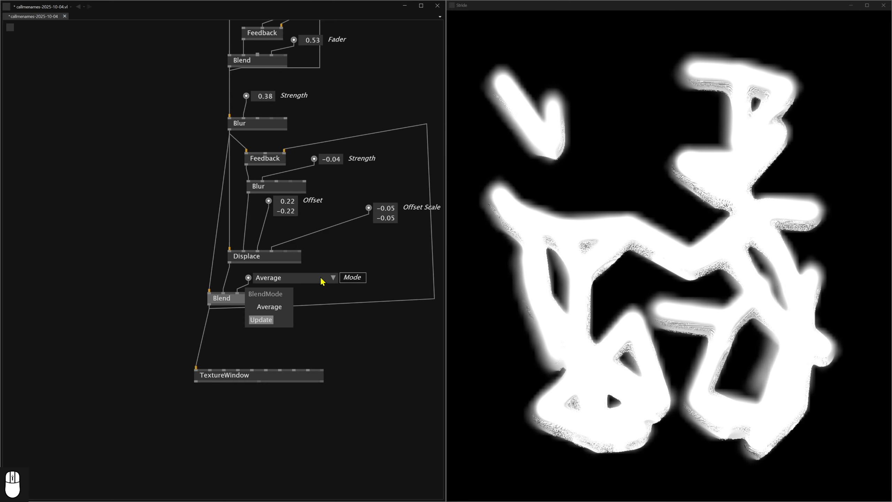
Try the GeometricMean and ColorBurn modes on the lower Blend node.
left_click(283, 280)
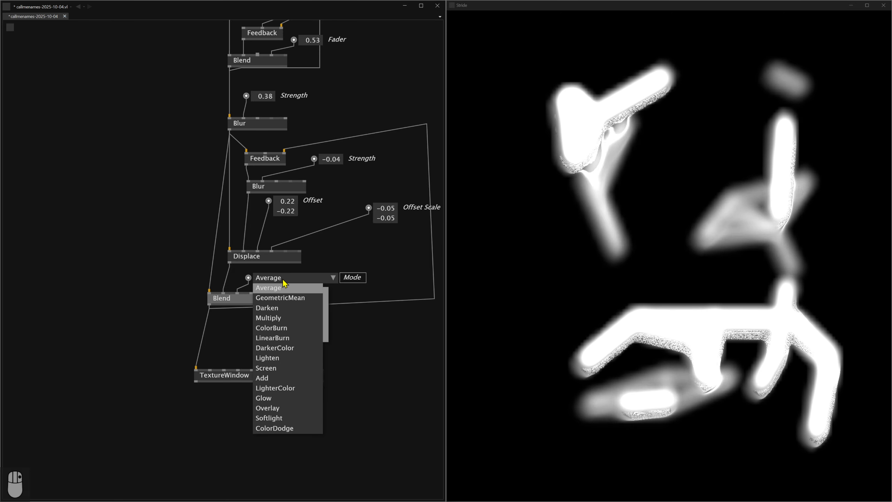
left_click(279, 297)
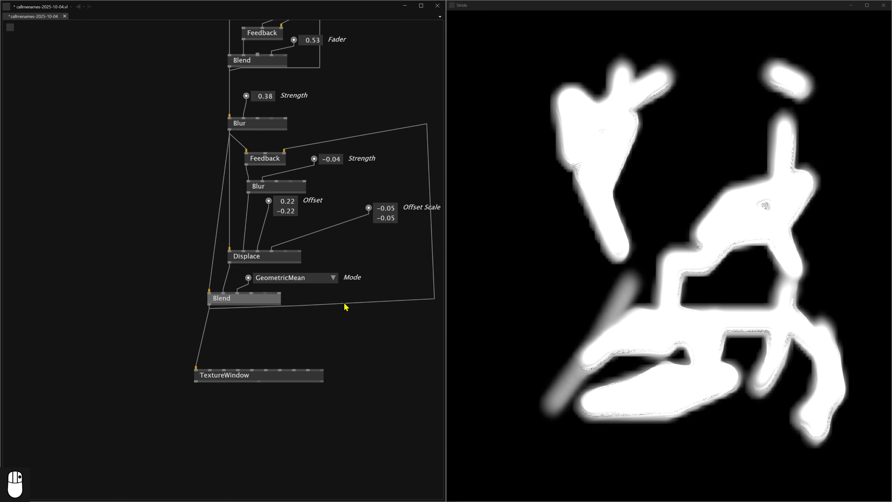
left_click(280, 278)
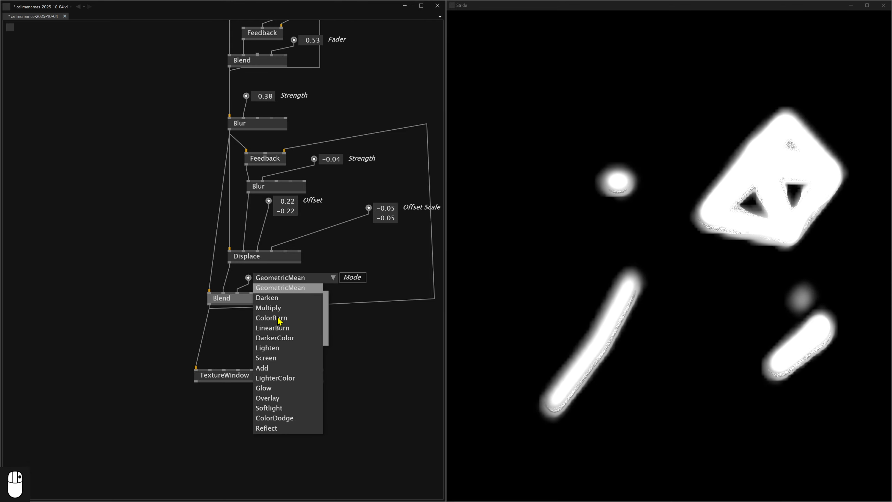
left_click(279, 318)
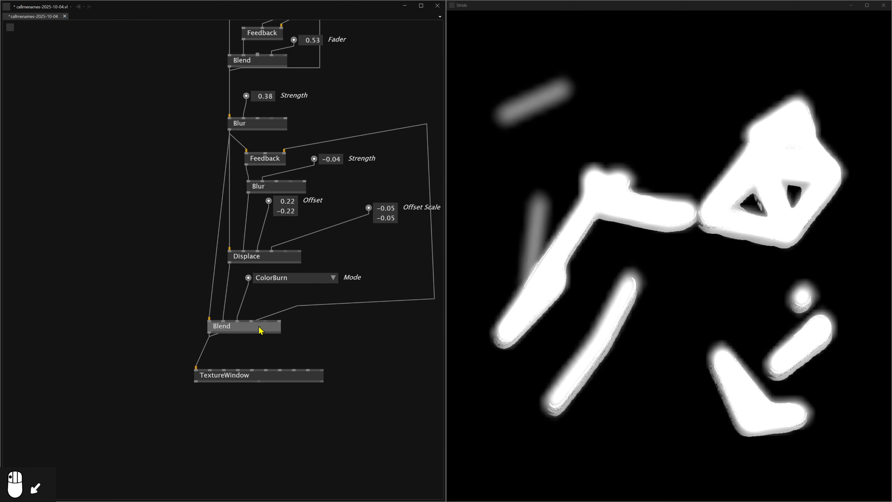
Reposition the lower Blend node, route its feedback link below it, and give it a Fader control set to 1.02.
left_click_drag(259, 326, 256, 313)
left_click_drag(395, 309, 338, 318)
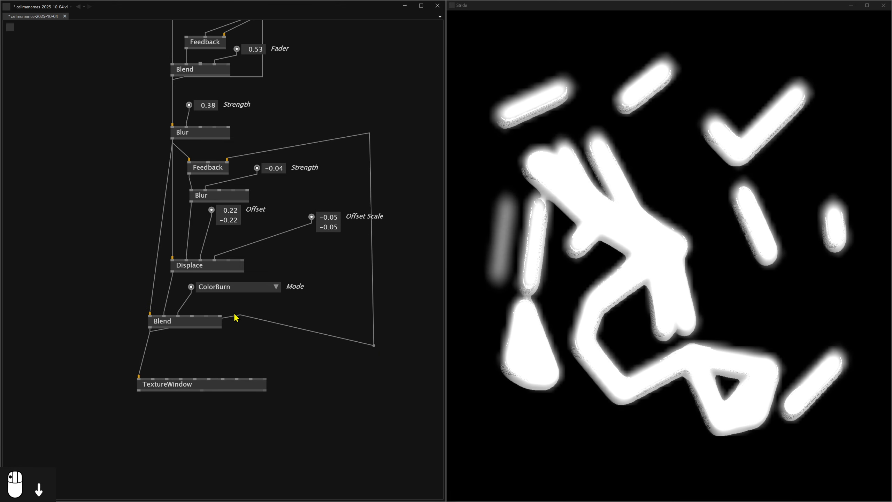
left_click_drag(241, 317, 242, 366)
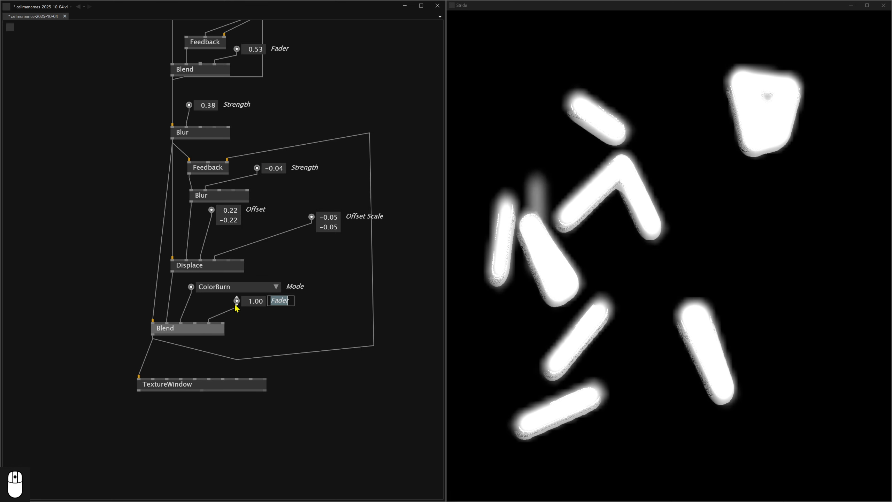
mouse_move(259, 303)
left_mouse_down()
mouse_move(259, 332)
mouse_move(259, 301)
left_mouse_up()
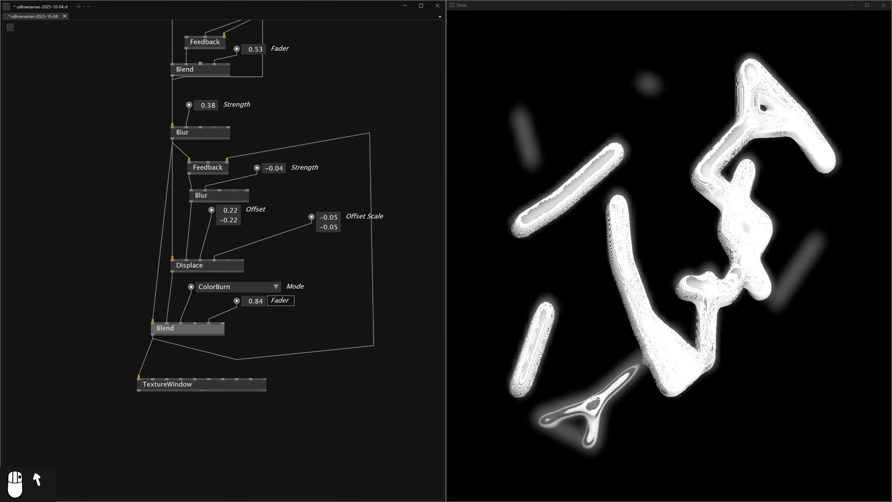
left_click_drag(259, 301, 259, 300)
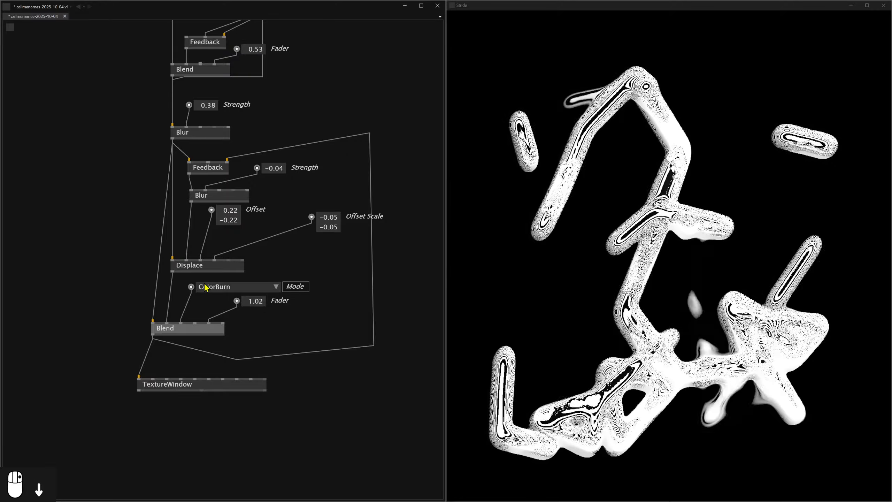
Try the LinearBurn, DarkerColor, Lighten, LighterColor and Overlay modes on the lower Blend node.
left_click(212, 286)
left_click(222, 308)
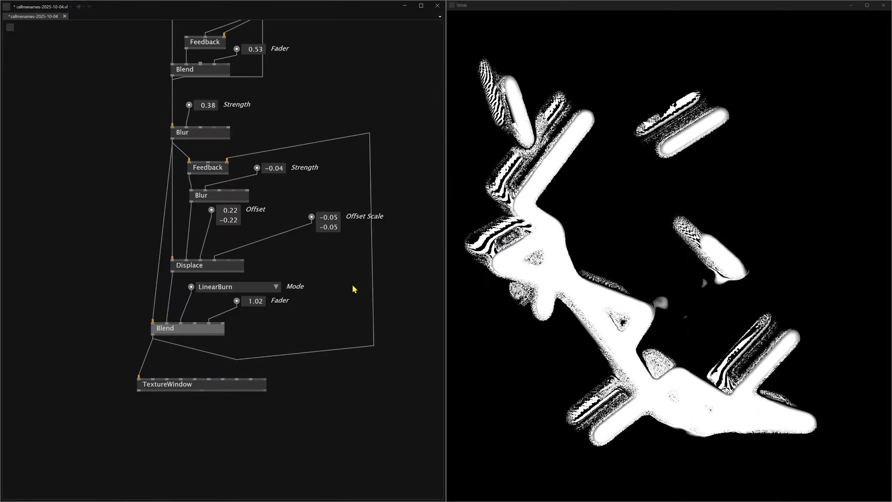
left_click(215, 288)
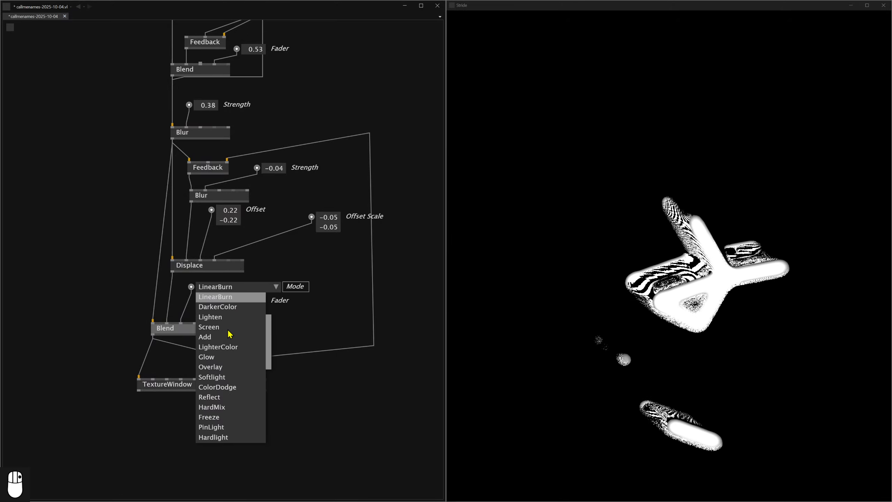
left_click(217, 307)
left_click(227, 291)
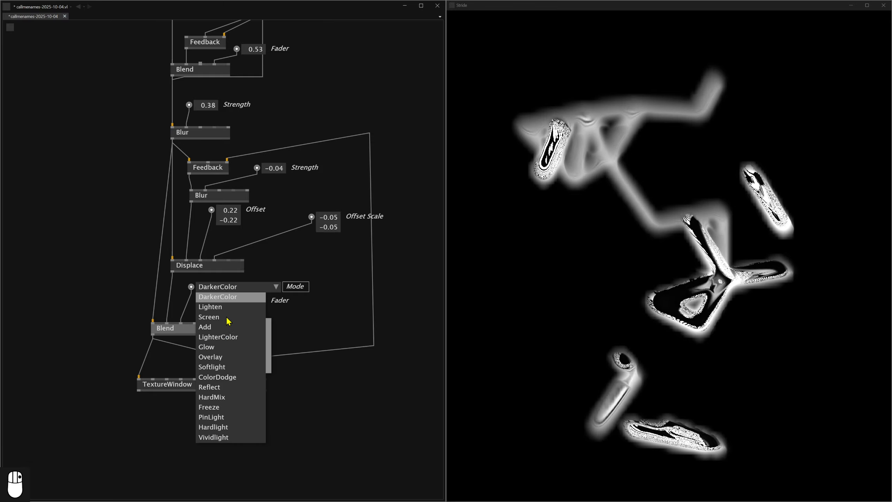
left_click(219, 308)
left_click(218, 286)
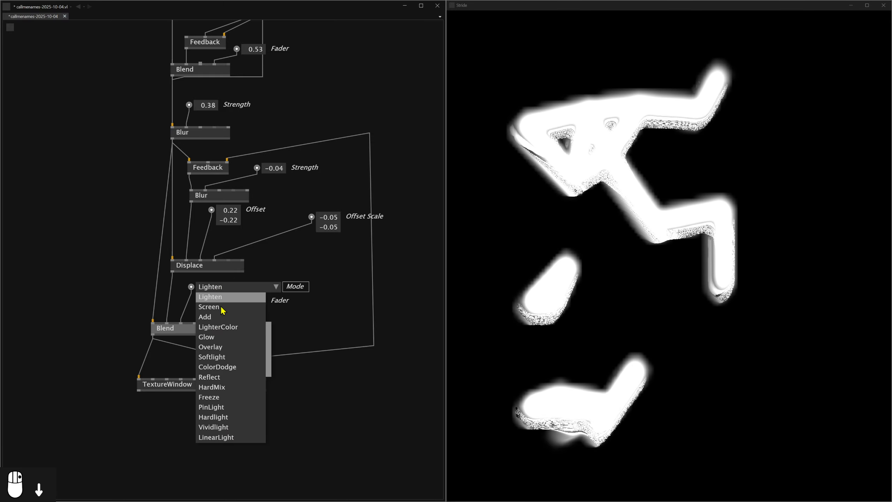
left_click(212, 326)
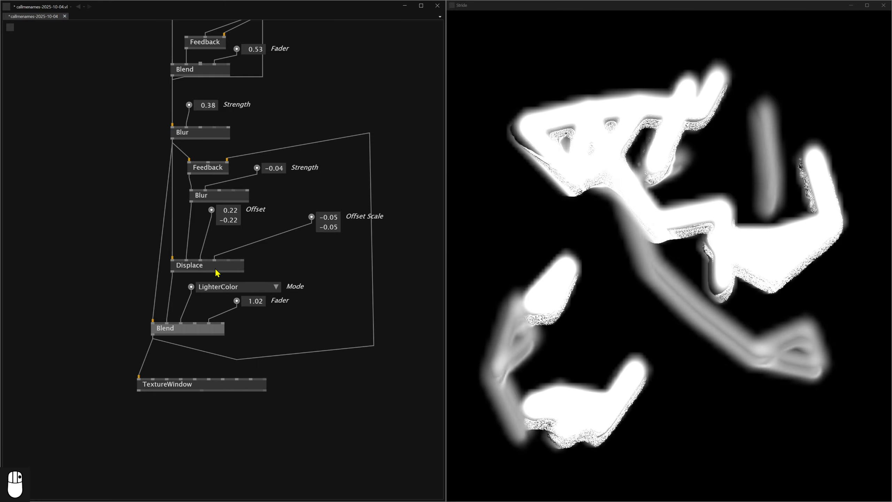
left_click(214, 286)
left_click(210, 317)
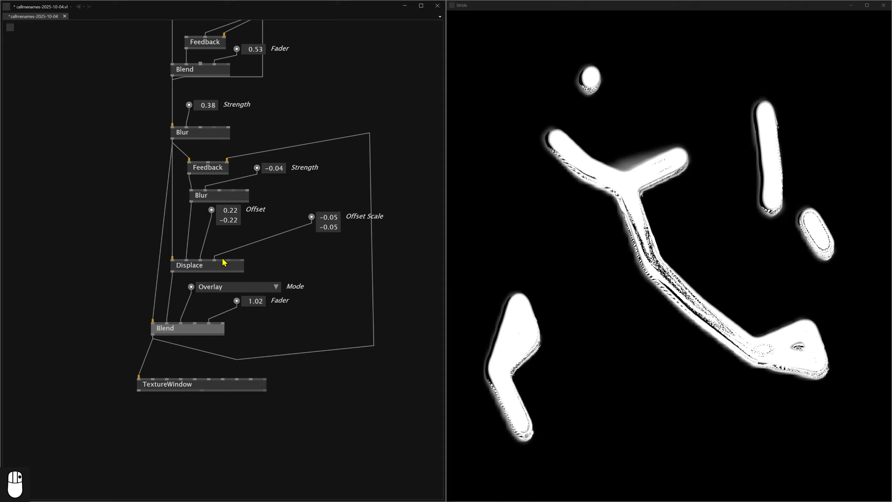
Set the lower Blend node's mode to Hardlight.
left_click(219, 286)
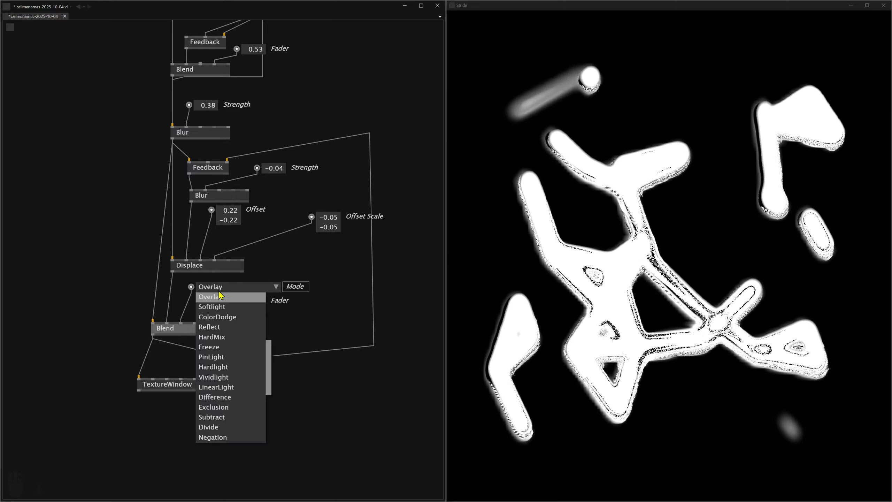
left_click(218, 370)
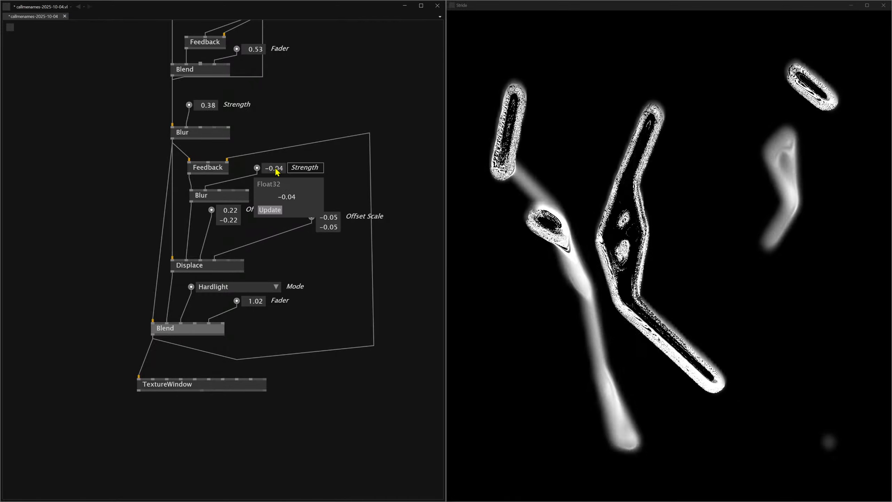
Experiment with the lower Blur's strength and set it to 0.03.
left_click_drag(277, 172, 277, 160)
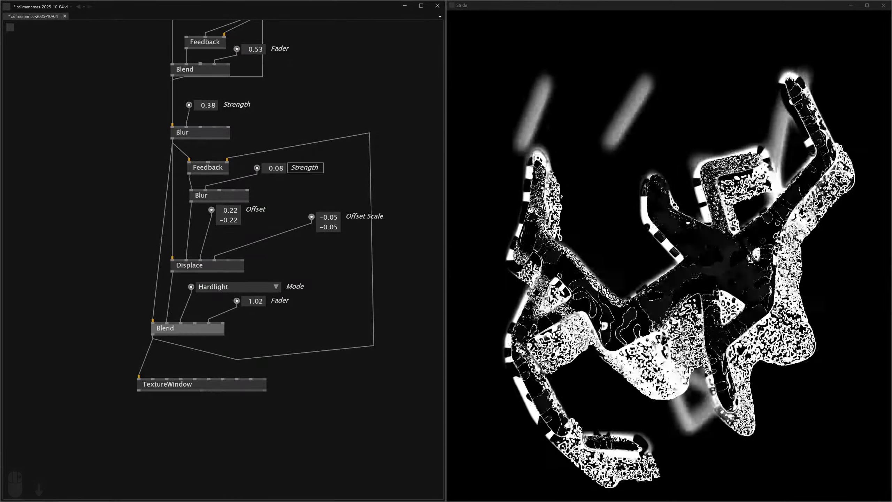
left_click_drag(276, 168, 277, 172)
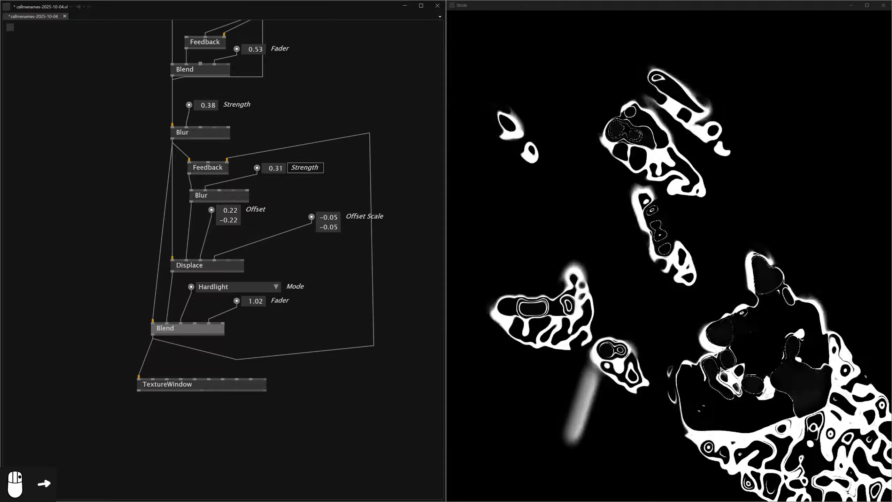
left_click_drag(276, 168, 275, 175)
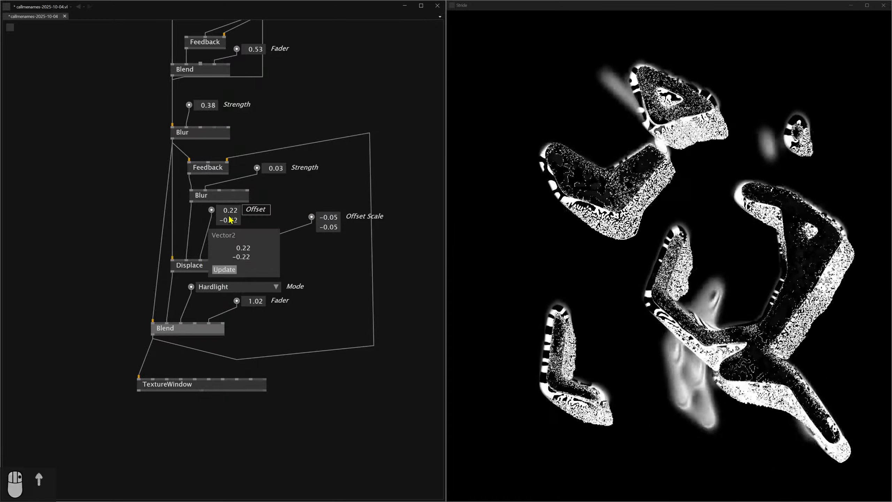
Reposition the Displace node and its Offset control, and insert a texture Transform node between the lower Blur and Displace.
left_click_drag(230, 220, 218, 248)
left_click_drag(189, 276, 189, 257)
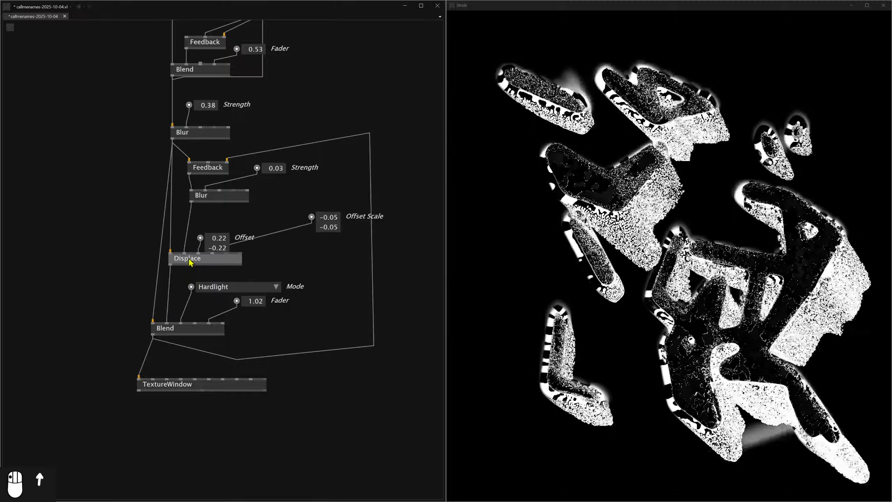
double_click(187, 228)
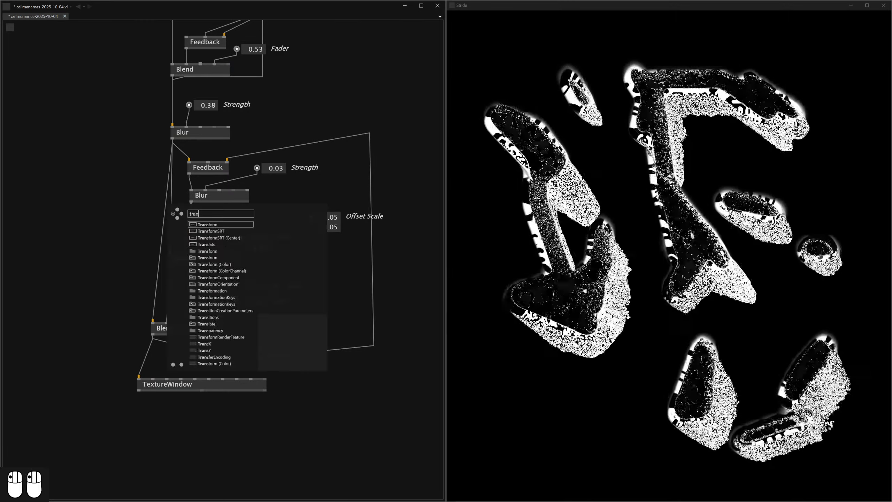
left_click(218, 226)
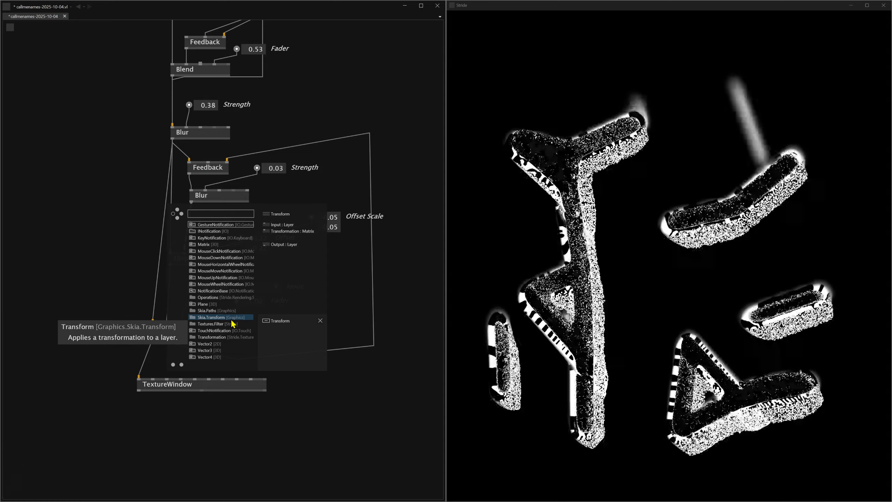
left_click(232, 318)
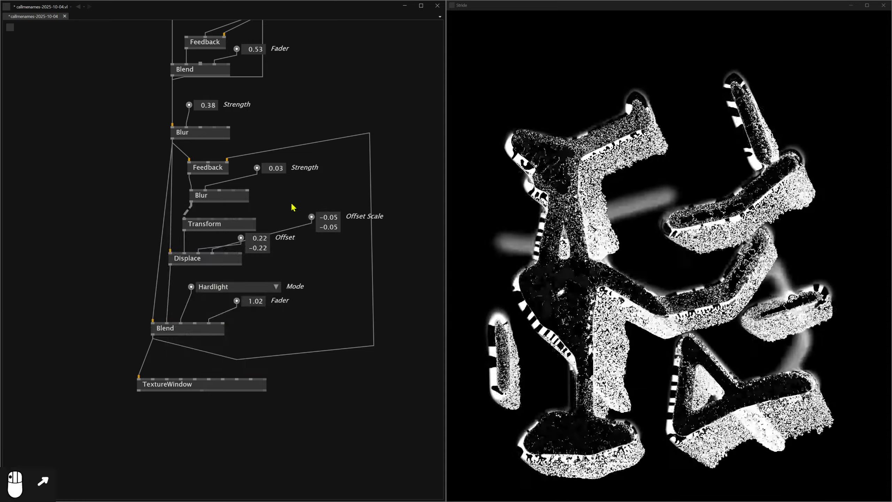
Add a 2D TransformSRT node, link its output to the Transform node's transformation input, and give it a Scaling control.
double_click(293, 207)
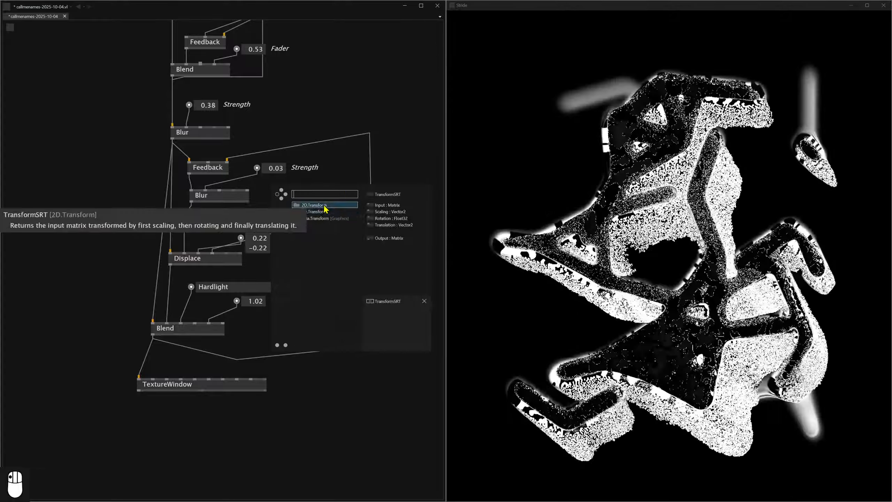
left_click(333, 211)
left_click(289, 209)
left_click(212, 218)
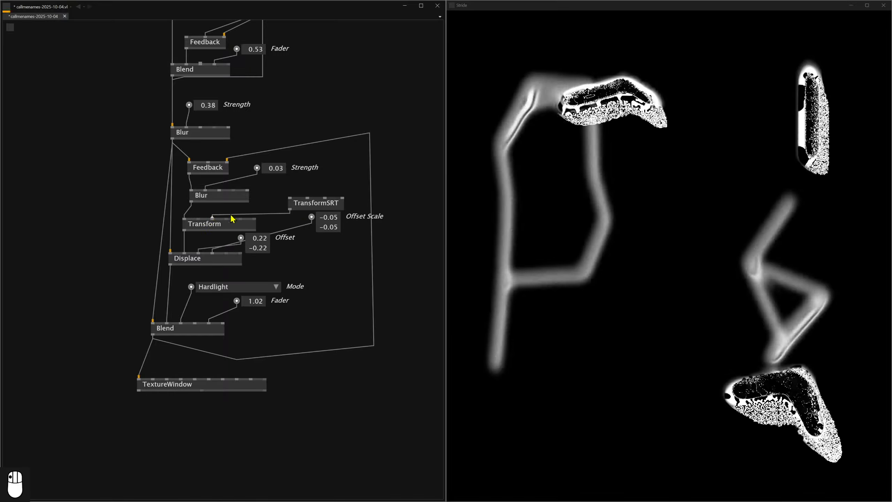
left_click_drag(313, 208, 322, 200)
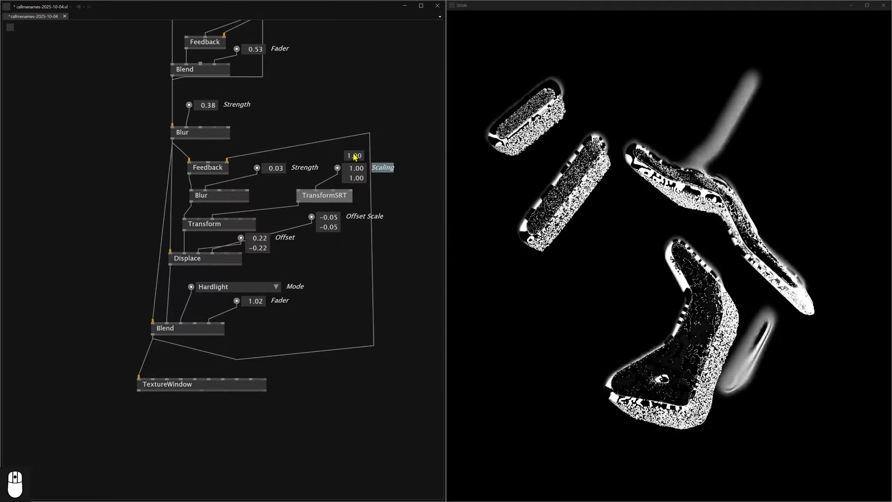
Experiment with the TransformSRT scaling and the lower Blur's strength, setting them to 0.99 on both axes and 0.08.
left_click_drag(354, 156, 354, 155)
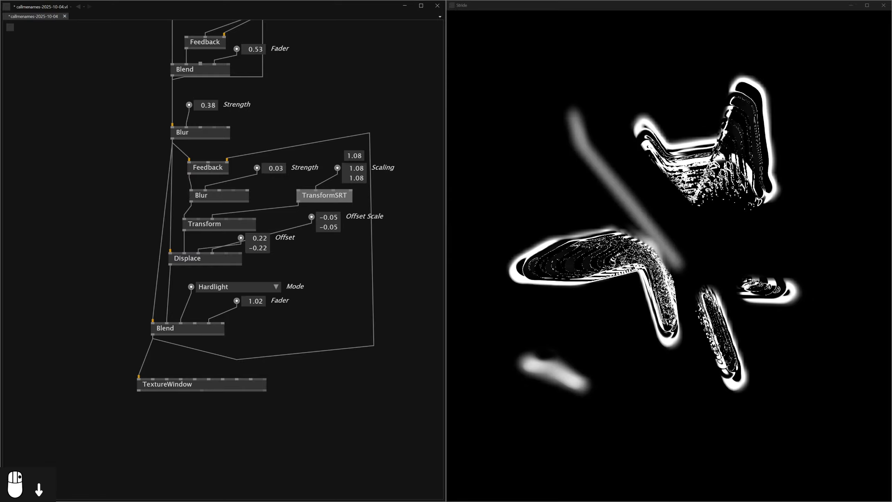
left_click_drag(354, 155, 354, 157)
left_click_drag(273, 175, 273, 173)
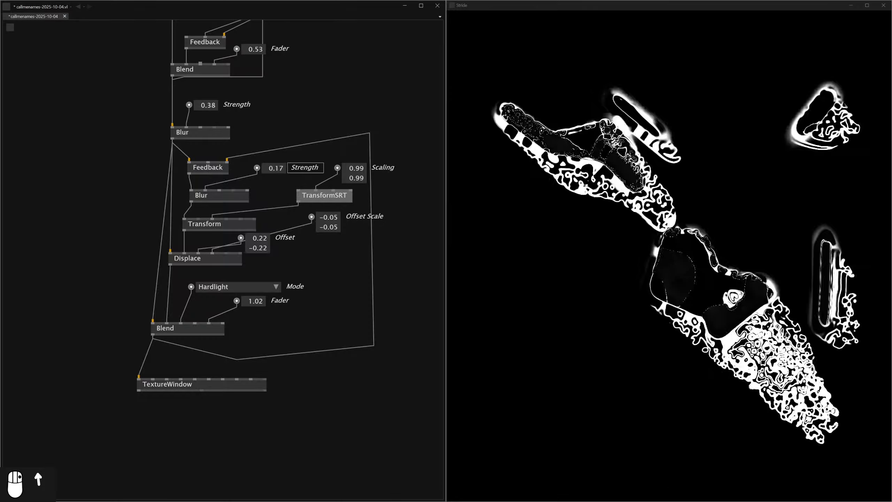
left_click_drag(273, 172, 273, 174)
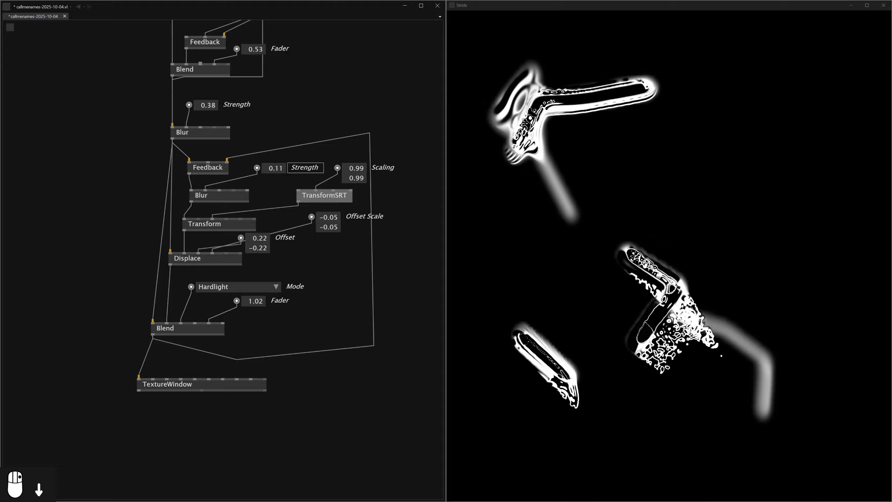
left_click_drag(273, 174, 273, 172)
Set the lower Blend's Fader to 0.93 and move the TextureWindow node further below it.
left_click_drag(297, 303, 301, 218)
middle_click(280, 200)
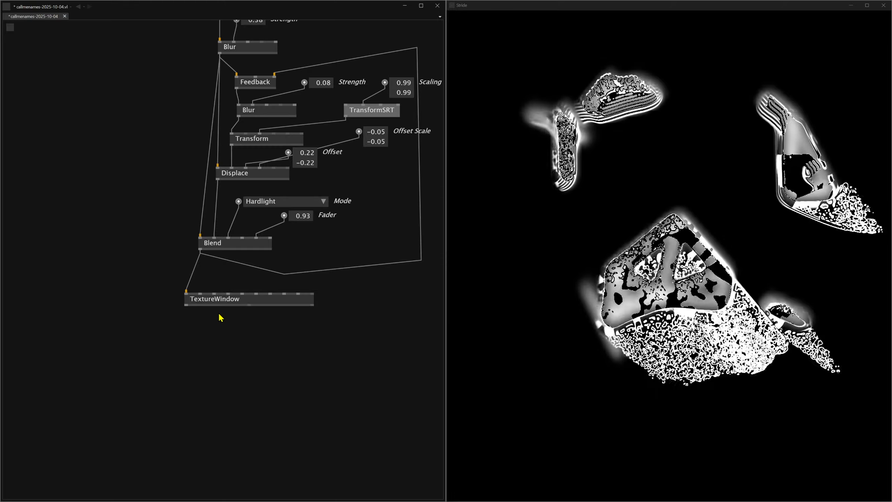
left_click_drag(213, 304, 219, 373)
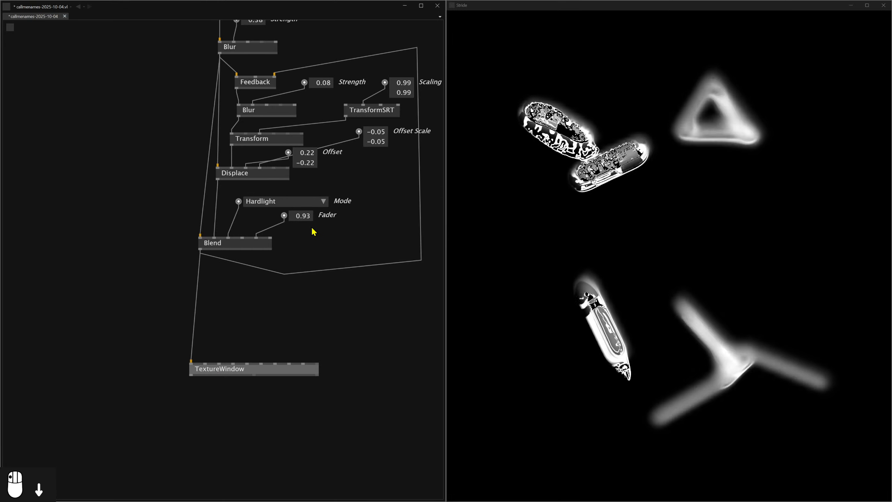
Try the Exclusion, Saturation and Lightness modes on the lower Blend node.
left_click(302, 201)
left_click(302, 248)
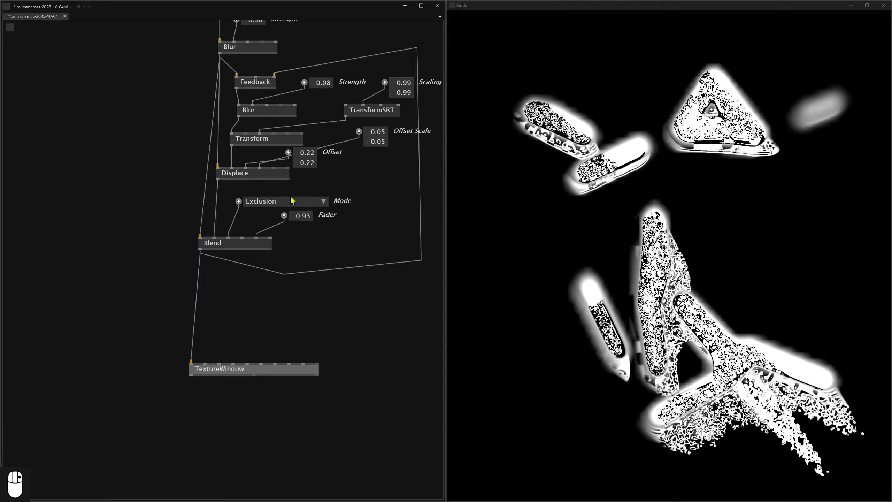
left_click(265, 205)
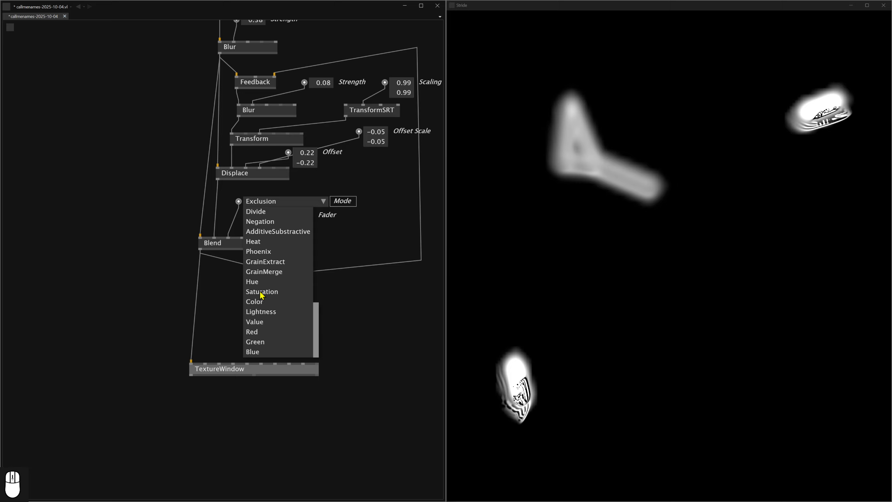
left_click(262, 291)
left_click(259, 206)
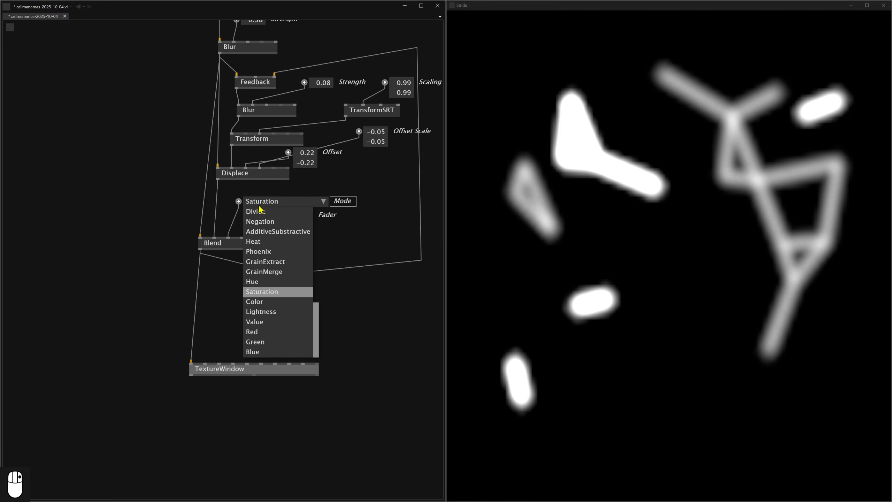
left_click(265, 311)
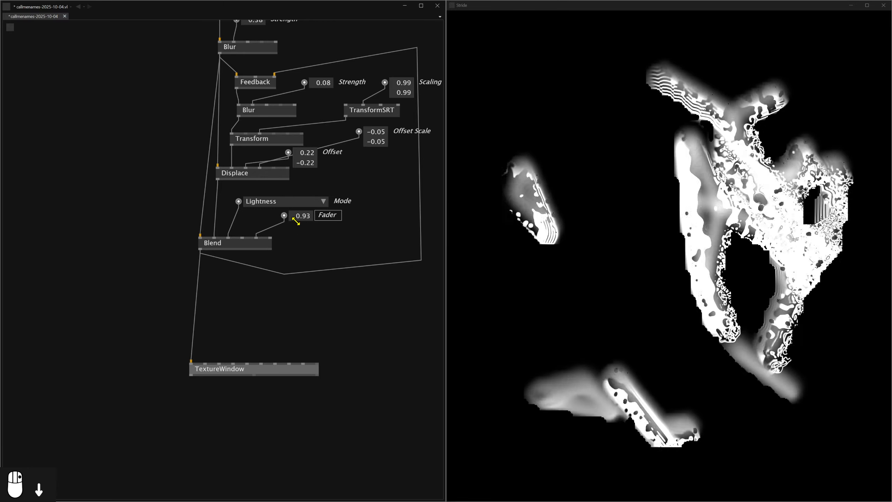
Try the Green, Blue and Red channel modes on the lower Blend node, going back to Green.
left_click(276, 203)
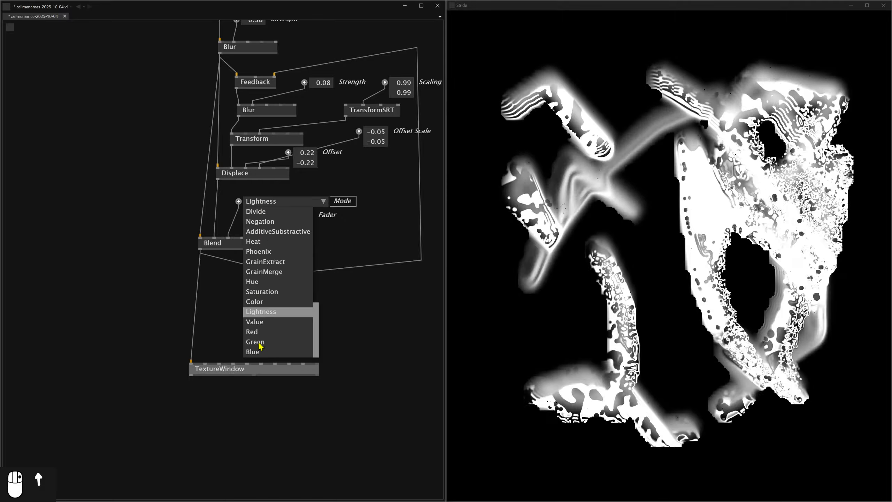
left_click(305, 342)
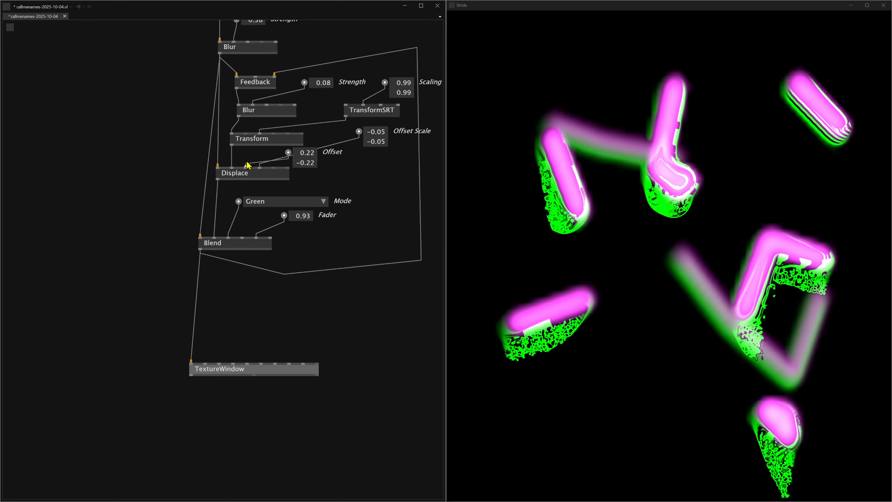
left_click(258, 202)
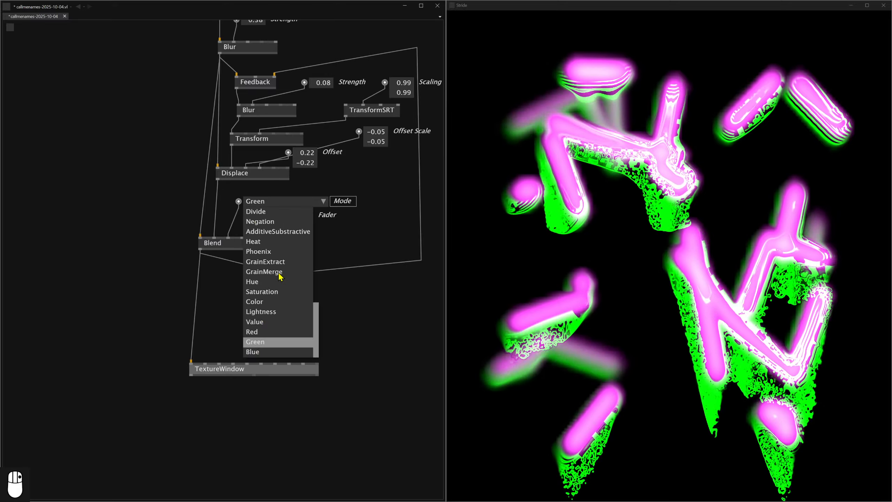
left_click(260, 341)
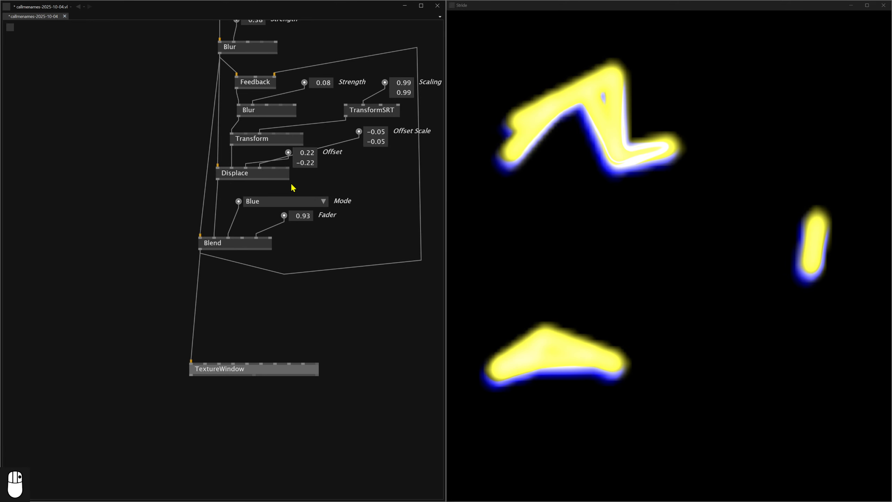
left_click(255, 202)
left_click(256, 333)
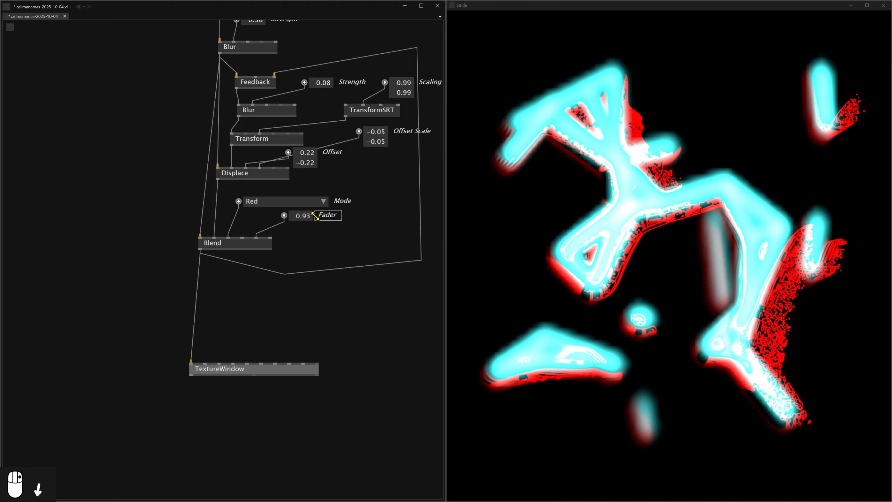
left_click(251, 201)
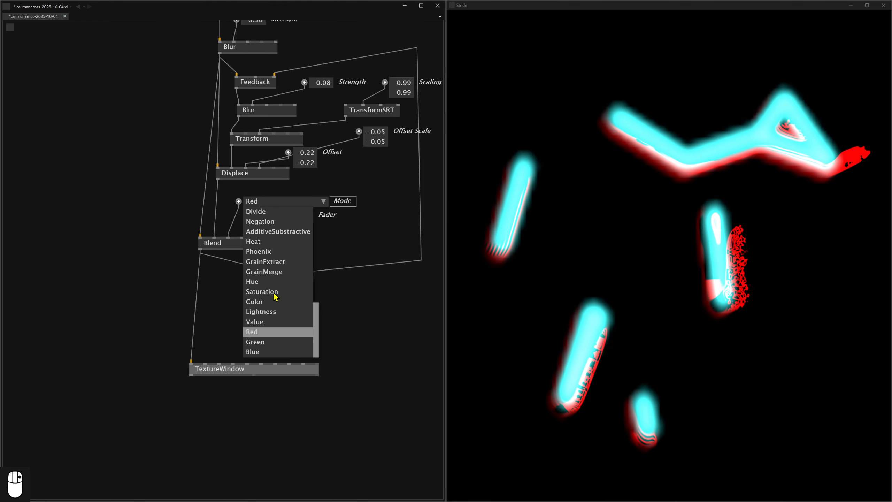
left_click(269, 342)
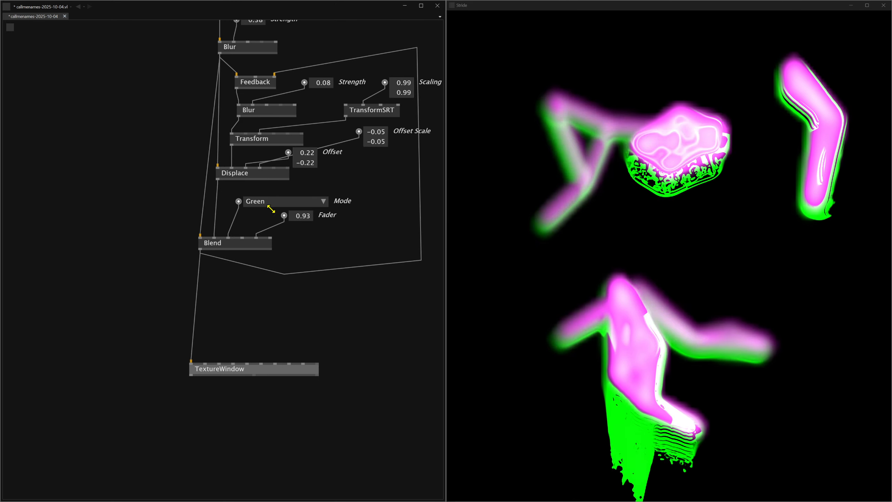
Try the Subtract and Divide modes on the lower Blend node.
left_click(253, 201)
scroll(259, 253, "up", 1)
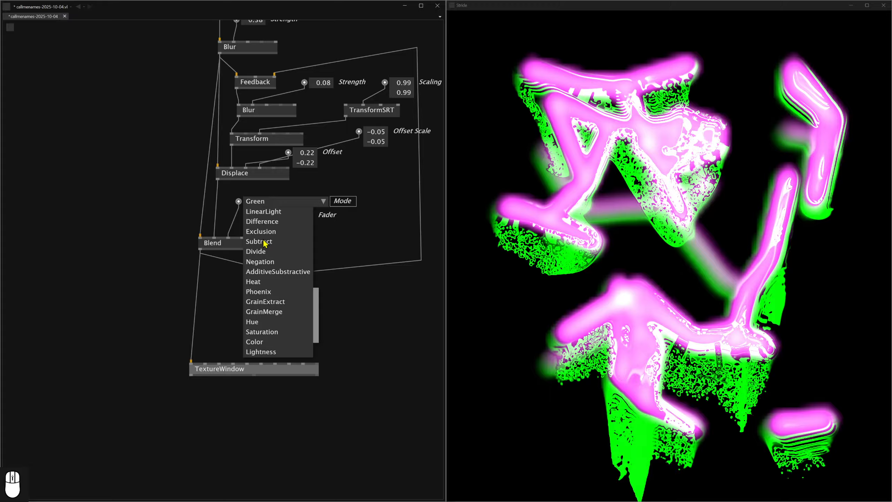
left_click(258, 242)
left_click(260, 205)
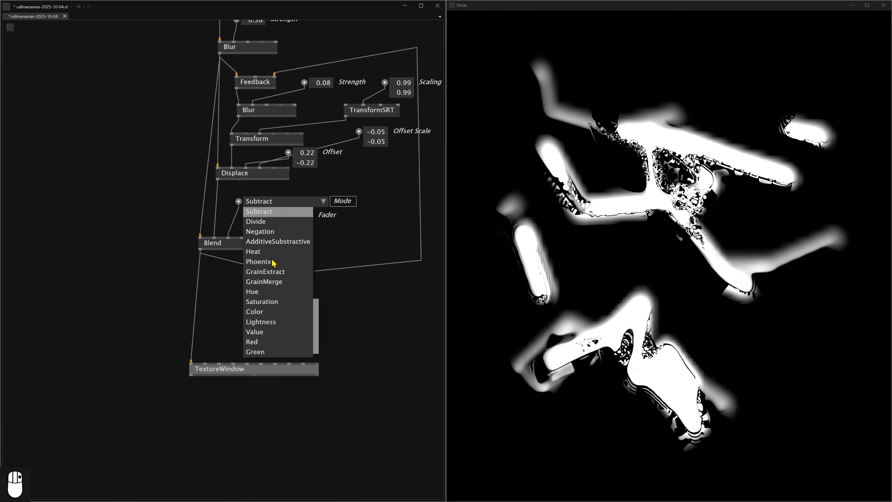
left_click(258, 226)
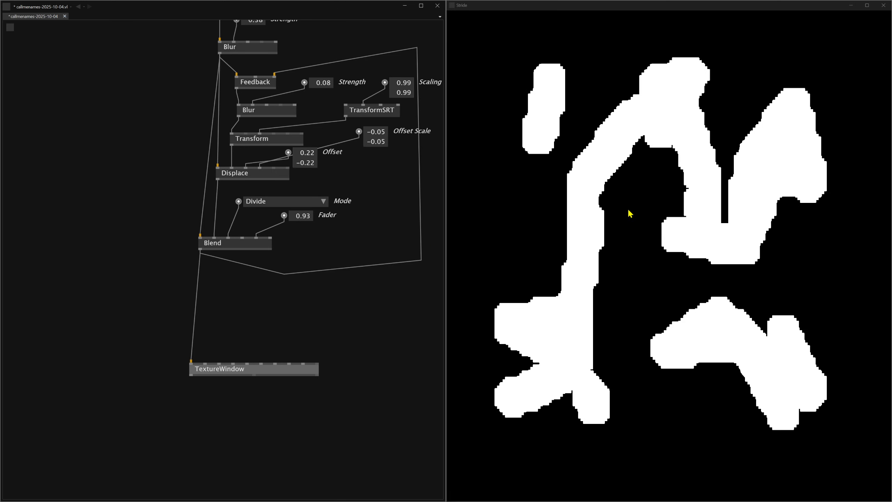
left_click(264, 203)
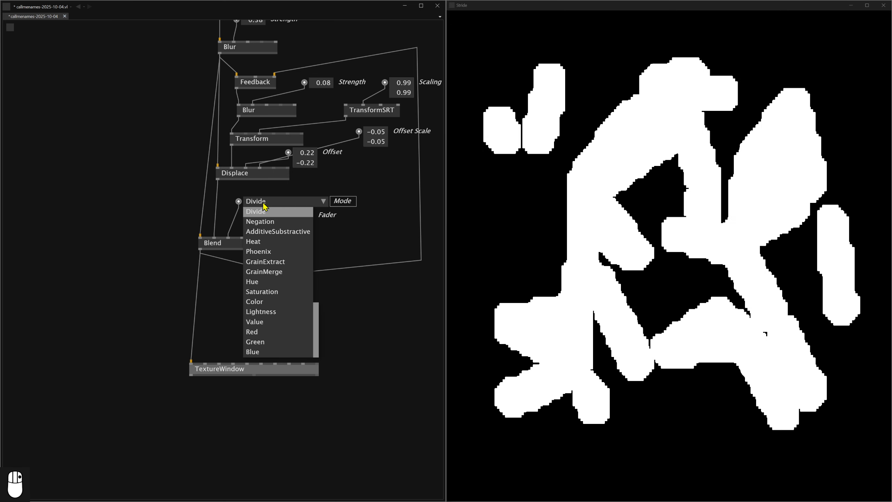
left_click(393, 250)
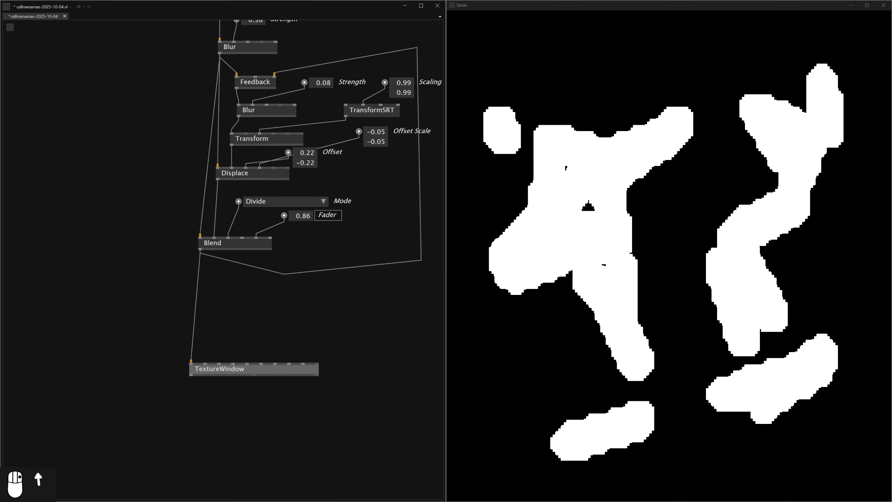
Set the lower Blend's Fader to 0.92, try Subtract again, and set its mode to Difference.
left_click_drag(303, 215, 303, 213)
left_click(263, 205)
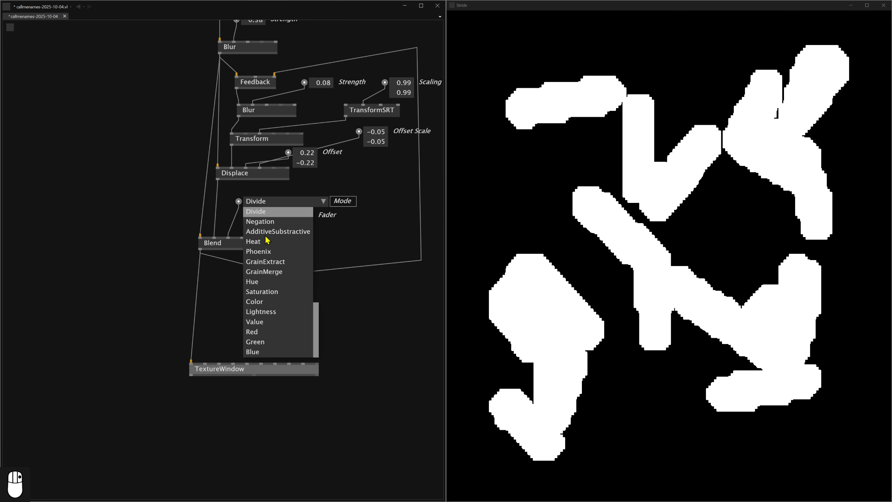
scroll(266, 233, "up", 1)
left_click(267, 232)
left_click(274, 205)
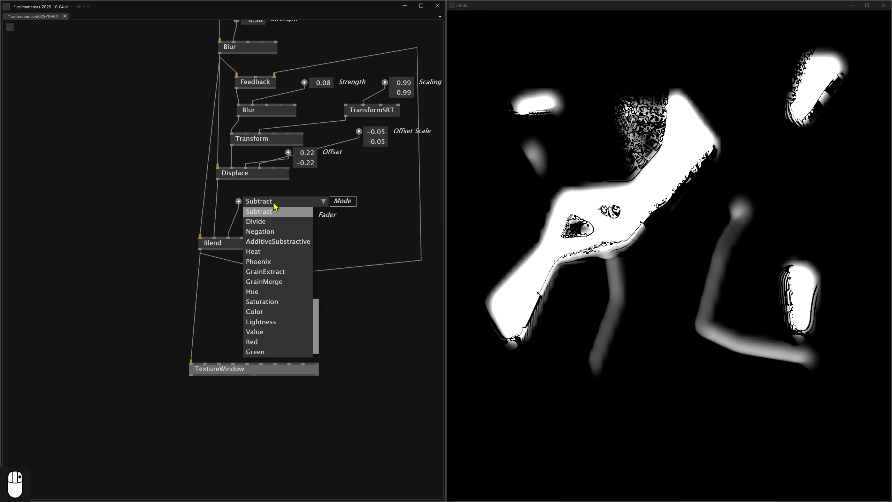
scroll(269, 241, "up", 1)
left_click(262, 234)
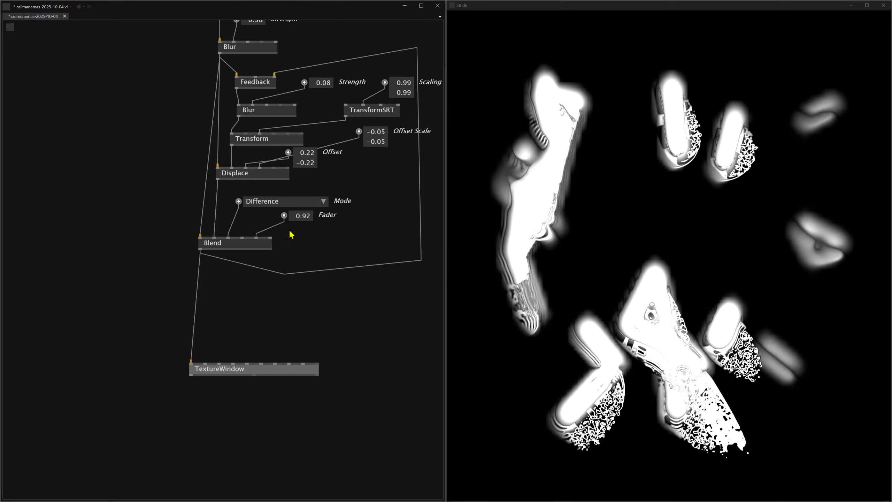
Experiment with the upper Blur's strength, trying values such as 0.57 and 0.35, and set it to 0.15.
left_click_drag(279, 158, 286, 296)
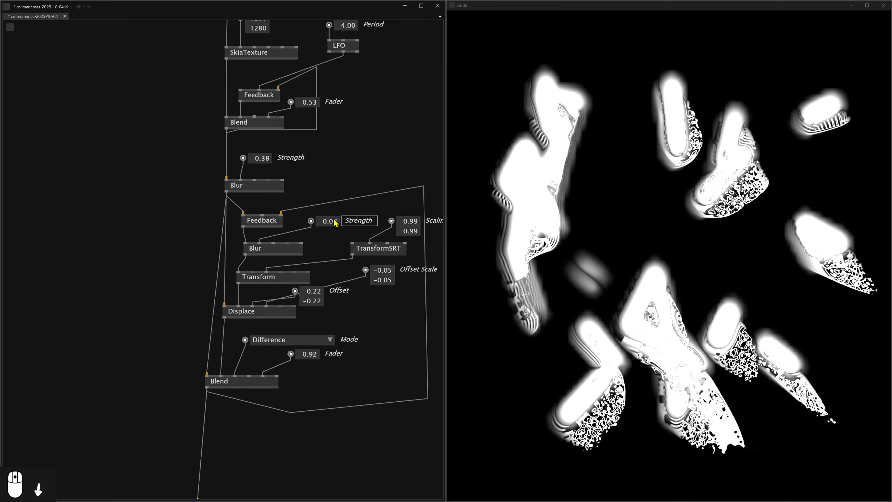
mouse_move(261, 156)
left_mouse_down()
mouse_move(261, 130)
mouse_move(261, 141)
left_mouse_up()
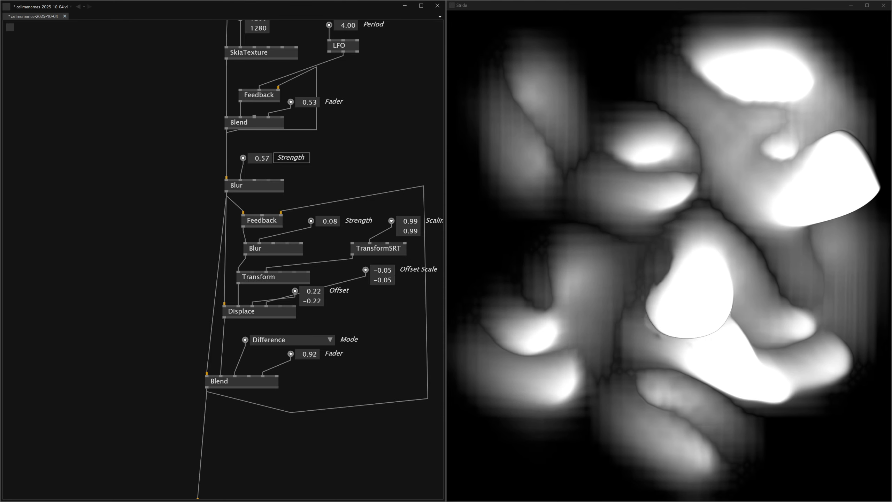
left_click_drag(262, 158, 261, 162)
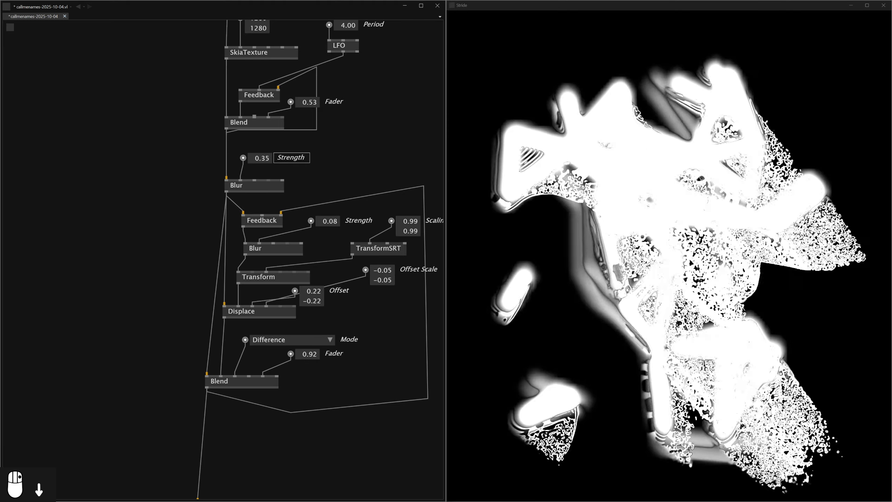
left_click_drag(261, 158, 261, 164)
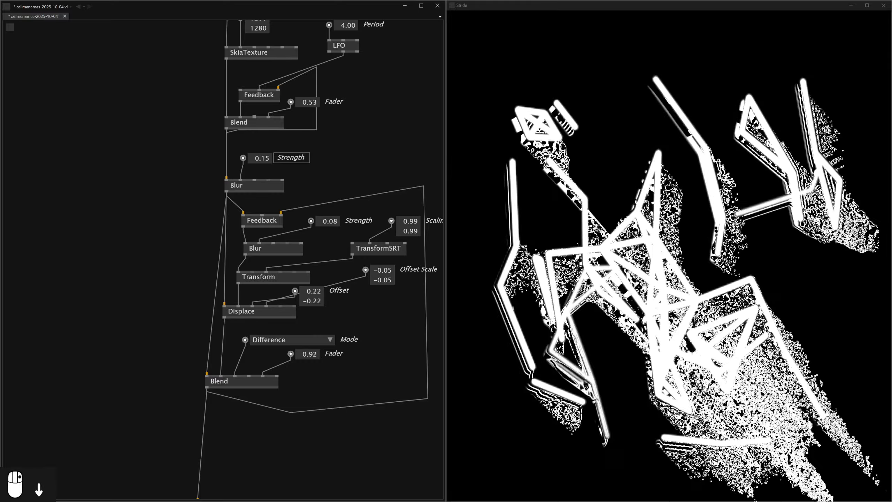
Set the upper Blur's strength to 0.38 and undo the last mode changes on the lower Blend.
left_click_drag(261, 163, 261, 160)
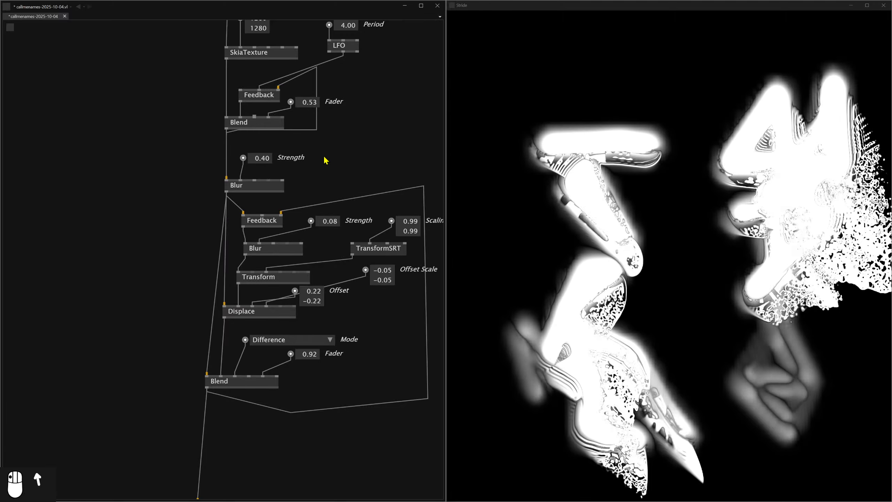
key("ctrl+z")
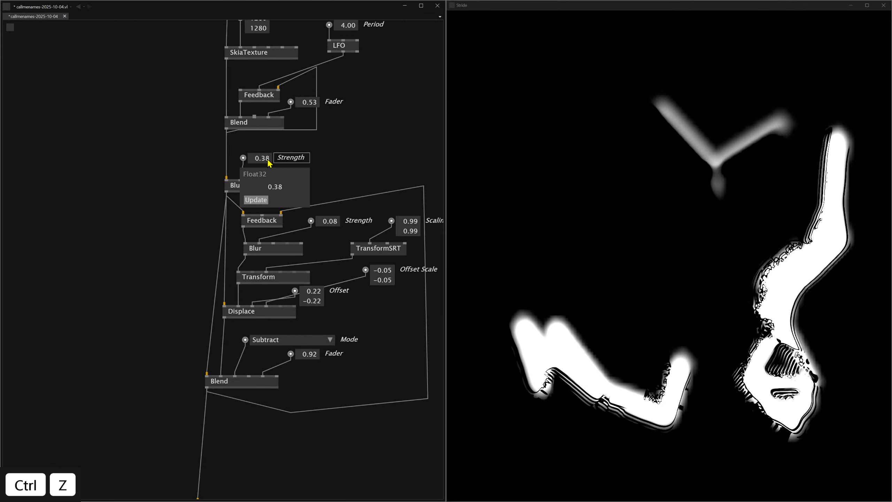
key("ctrl+z")
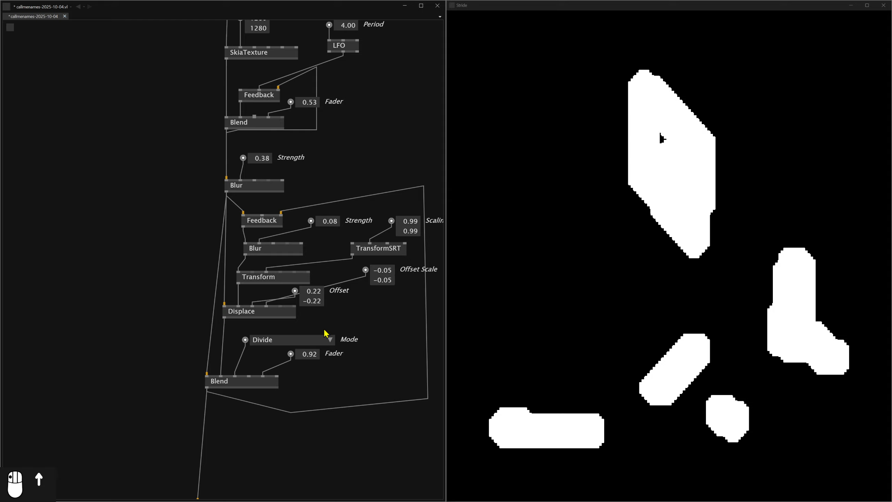
Try the LinearLight and Normal modes on the lower Blend node.
left_click(298, 343)
left_click(274, 373)
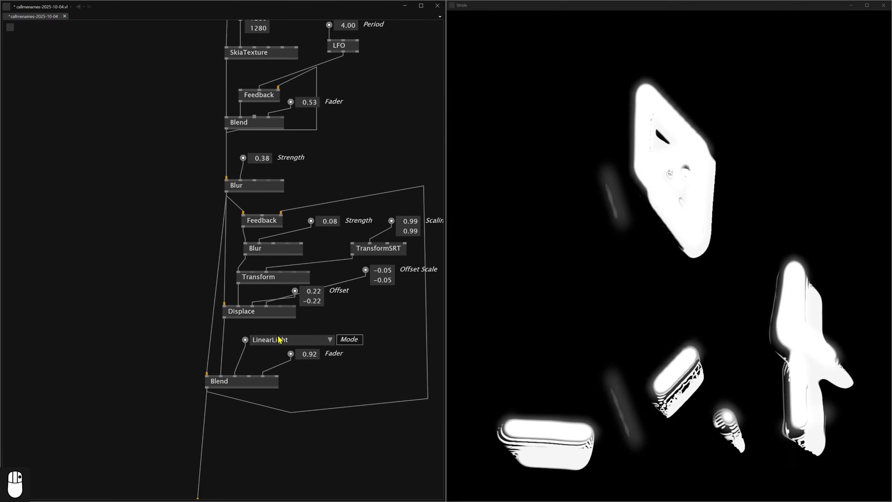
left_click(276, 340)
scroll(273, 353, "up", 2)
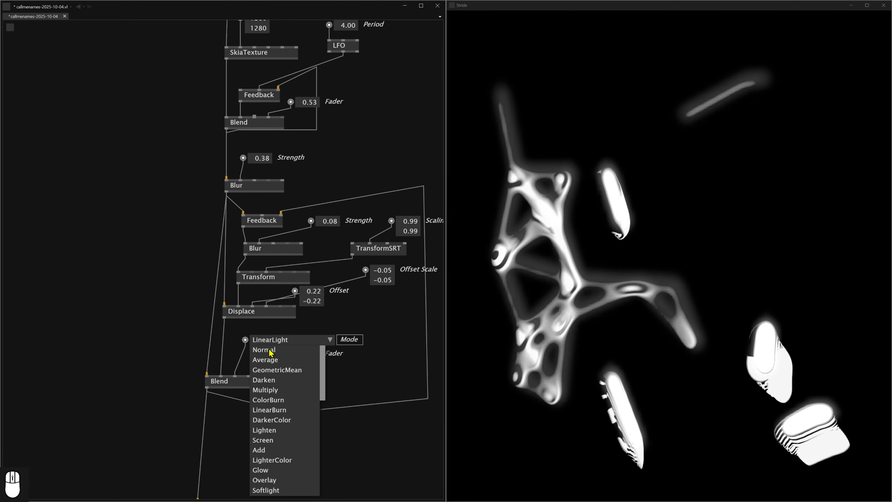
left_click(267, 350)
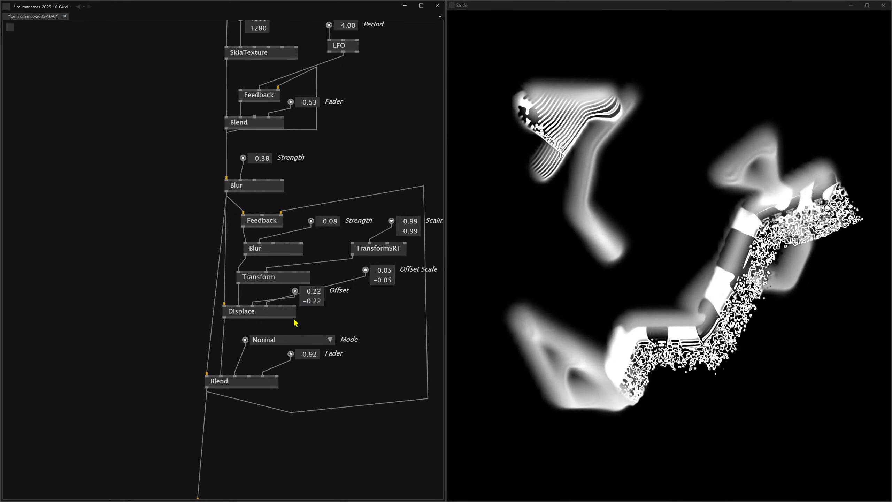
Try the ColorBurn and Glow modes on the lower Blend node.
left_click(318, 340)
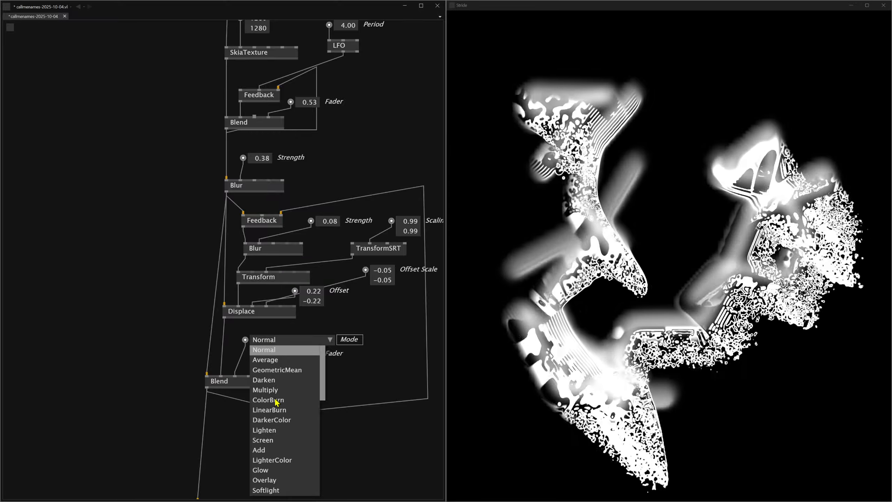
left_click(276, 399)
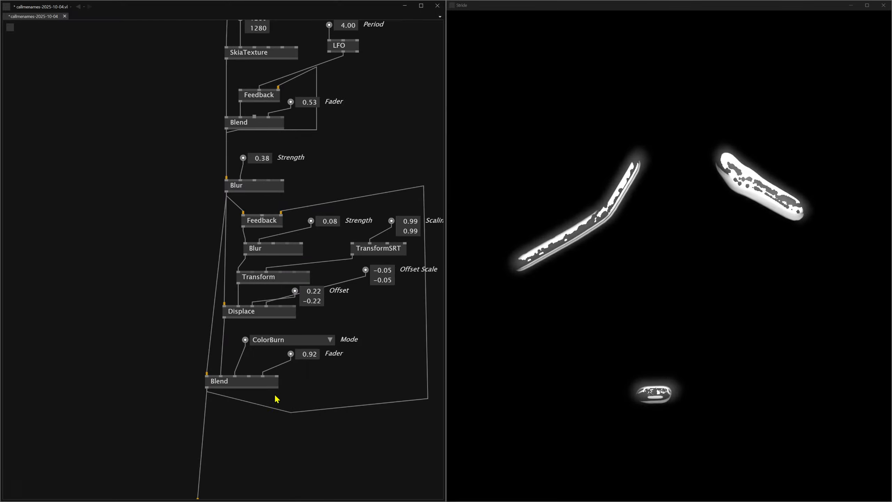
left_click(264, 339)
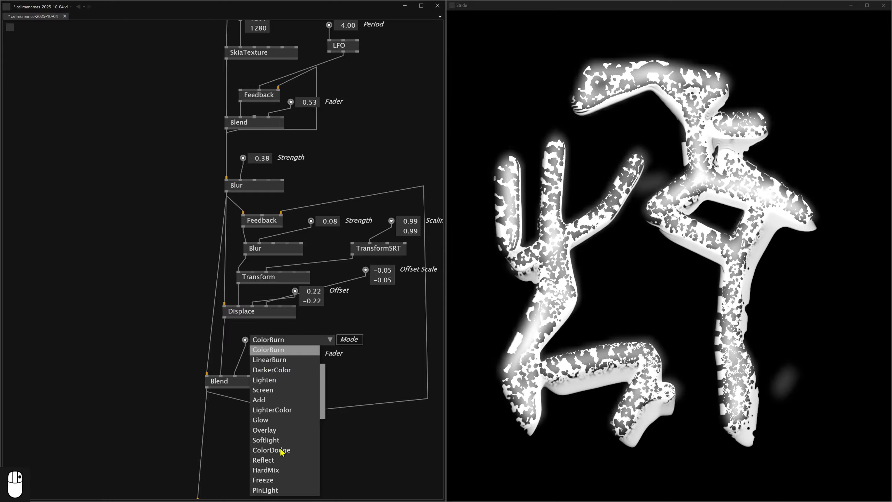
left_click(265, 421)
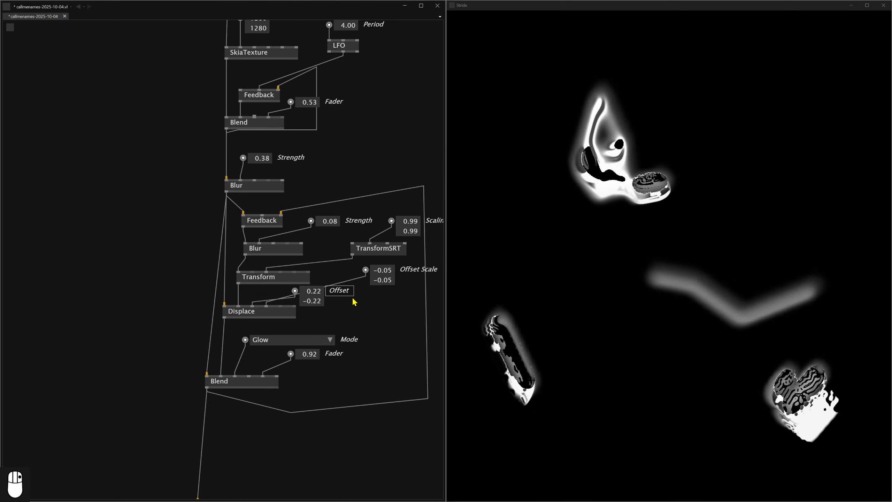
Try the HardMix and Vividlight modes on the lower Blend node, and set its mode to Hardlight.
left_click(271, 342)
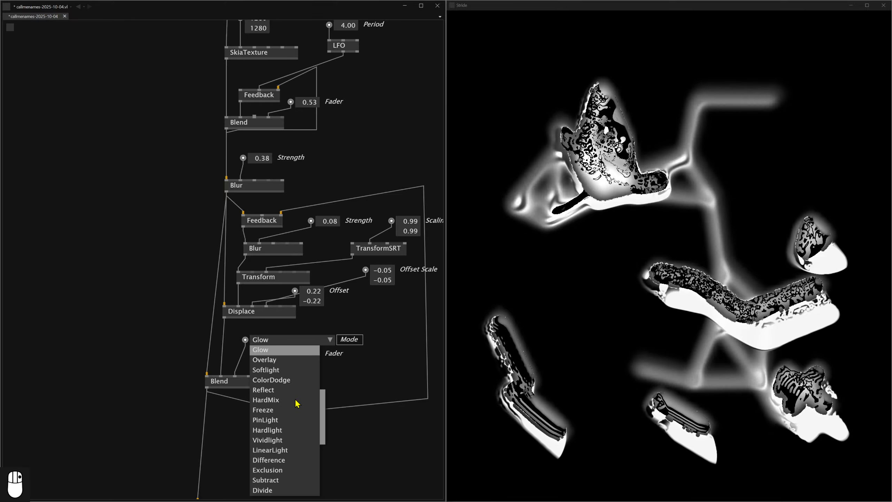
left_click(268, 400)
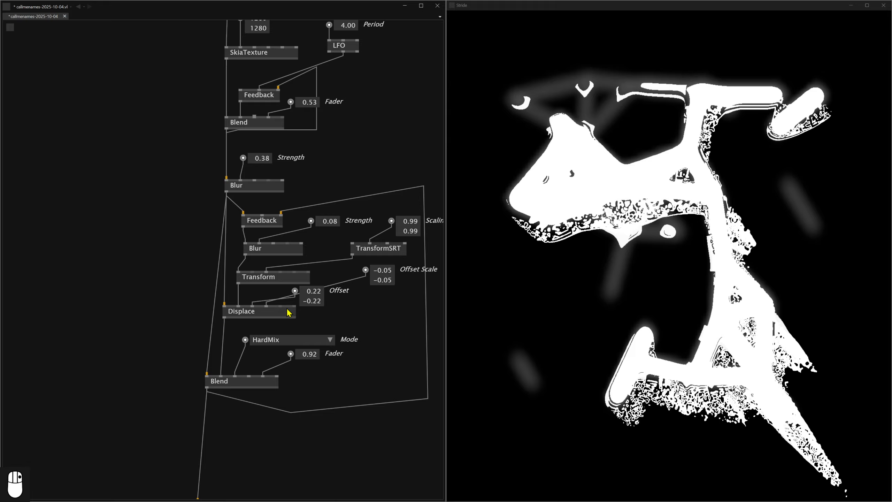
left_click(267, 342)
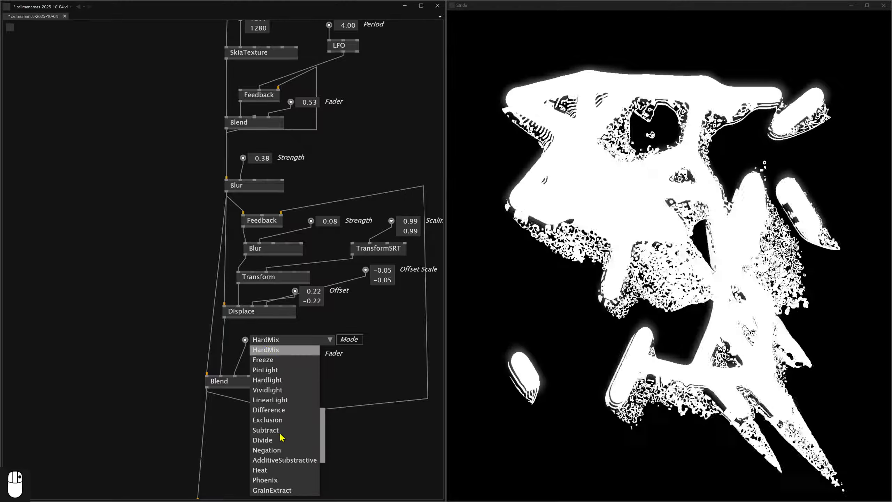
left_click(269, 390)
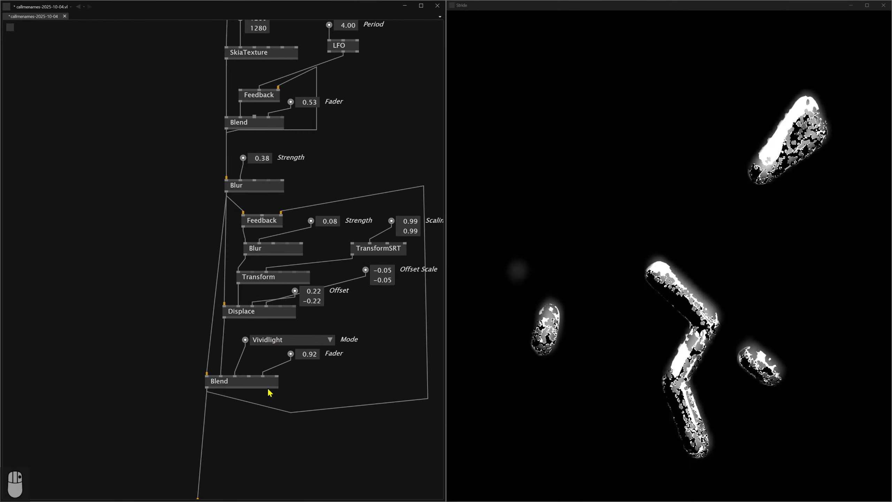
left_click(282, 340)
left_click(277, 359)
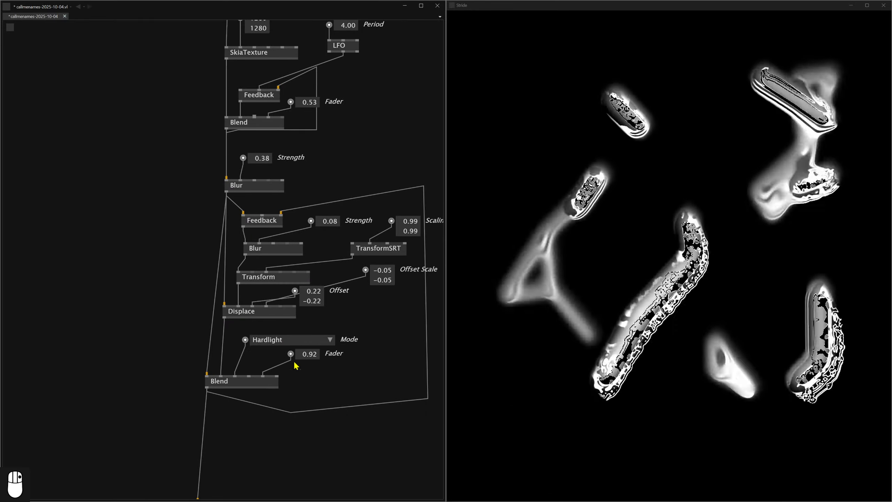
Move the TextureWindow node further down, directly beneath the lower Blend node, to make room between them.
scroll(331, 385, "down", 5)
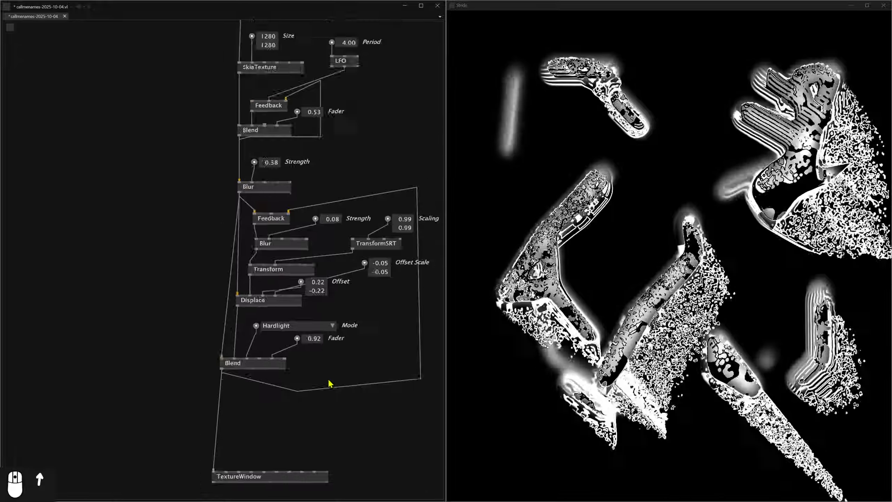
left_click_drag(225, 296, 242, 326)
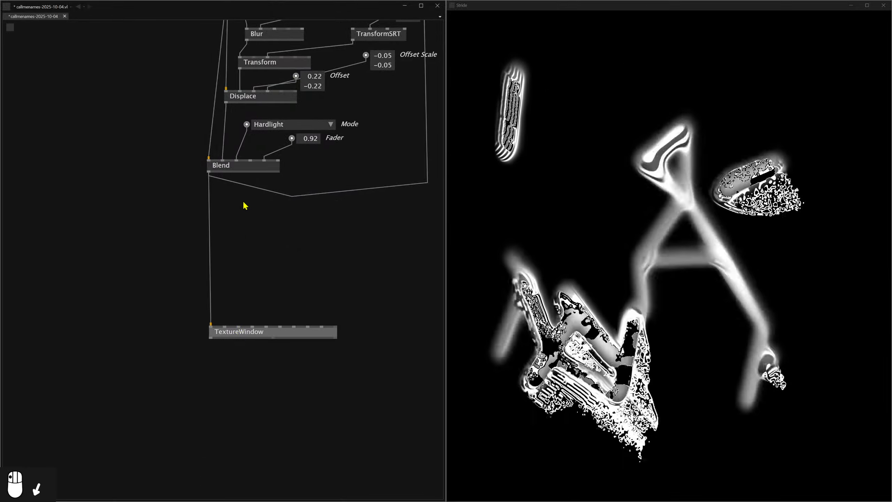
Try a much larger Stroke Width for the lines, such as 1.07, and bring it back to 0.00.
scroll(244, 205, "up", 10)
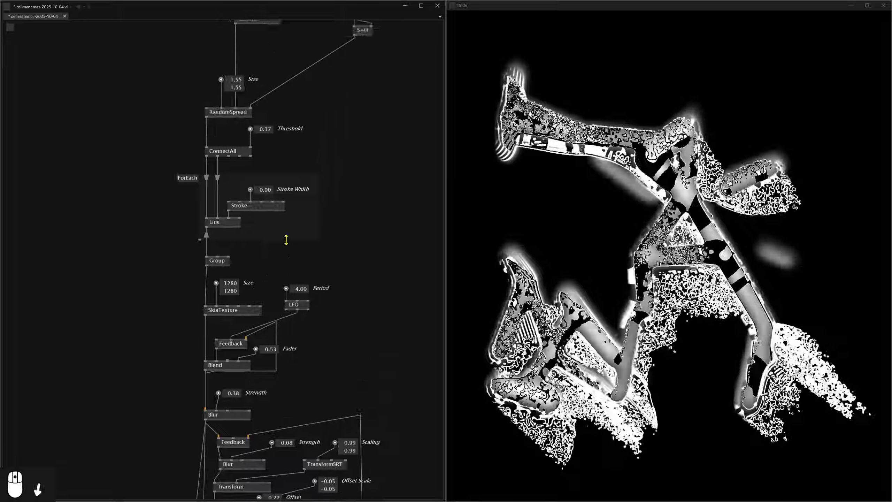
scroll(267, 191, "up", 4)
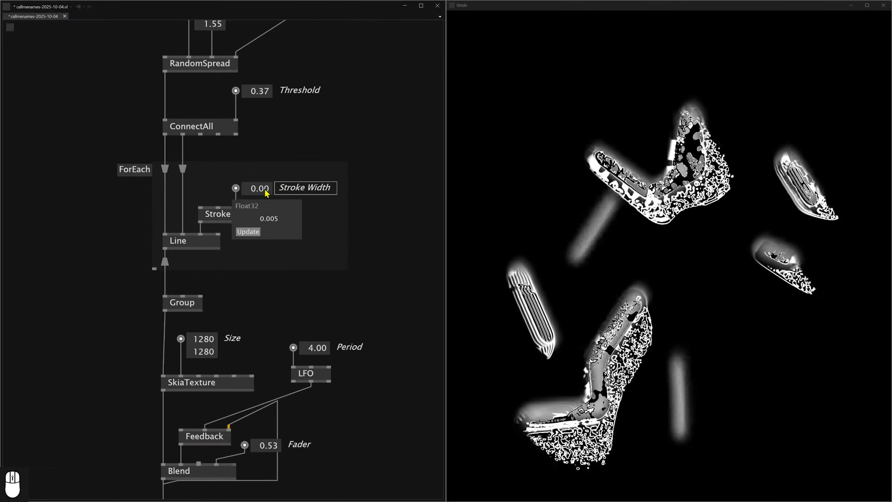
left_click_drag(266, 189, 266, 166)
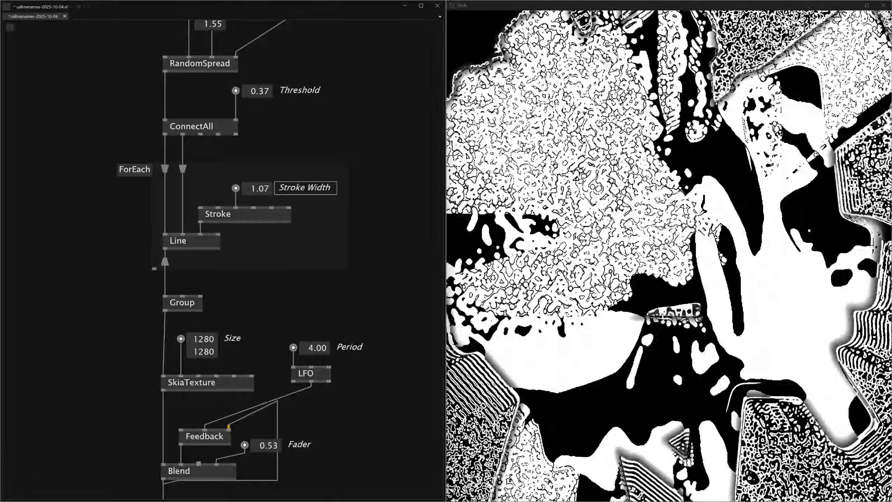
mouse_move(266, 189)
left_mouse_down()
mouse_move(267, 253)
mouse_move(266, 241)
left_mouse_up()
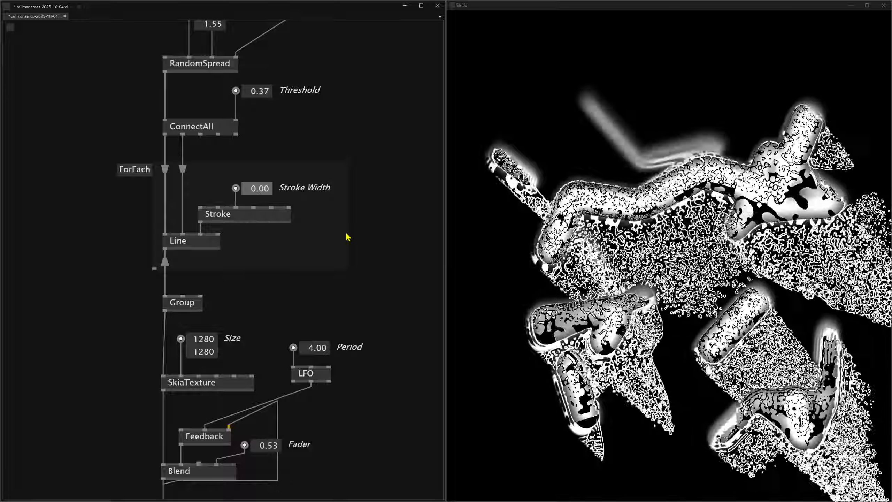
Try ConnectAll Threshold values such as 0.98 and 1.00, and return it to 0.37.
scroll(320, 145, "up", 5)
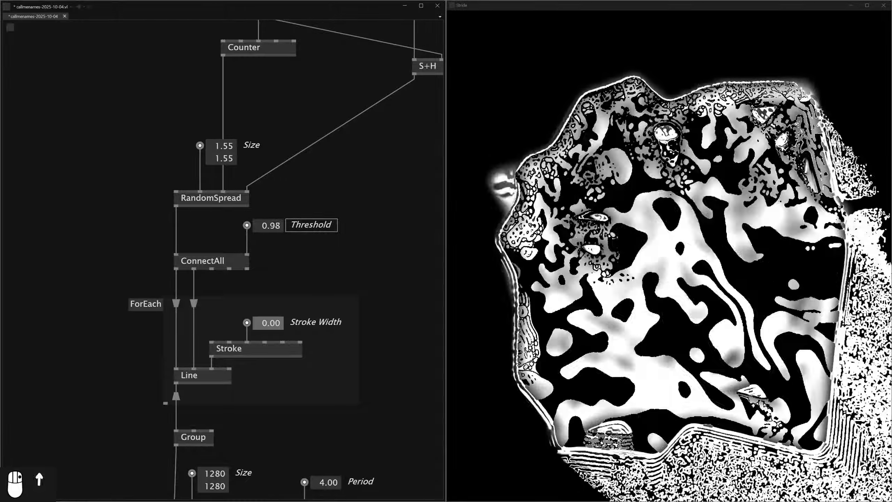
left_click_drag(270, 225, 268, 226)
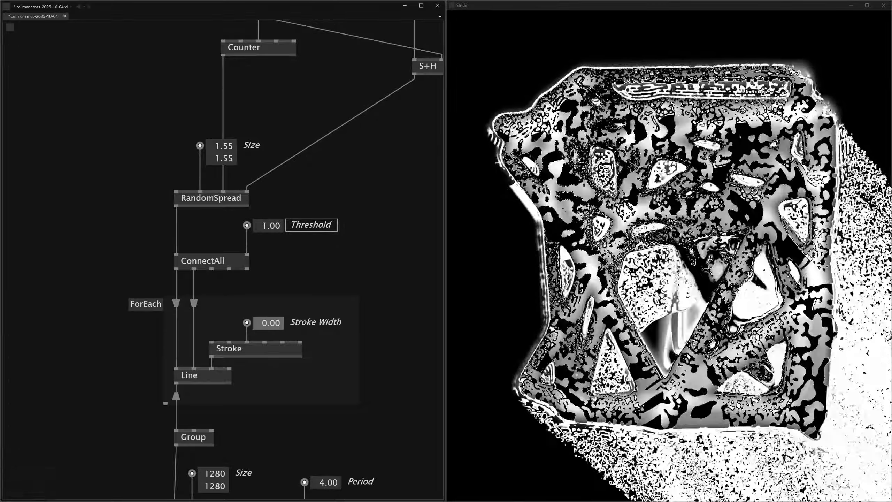
scroll(270, 225, "down", 8)
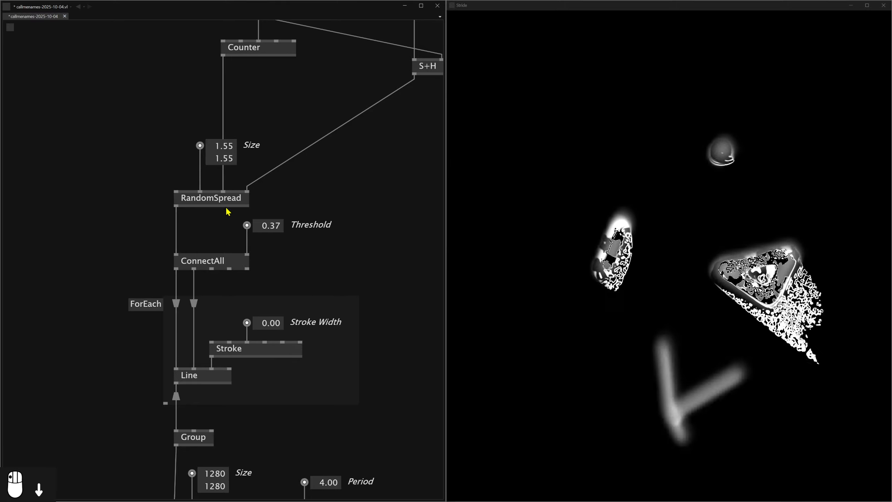
Examine the patch from the topmost LFO and Random nodes down to the upper Blend, including the Blend's output texture.
left_click_drag(278, 180, 271, 247)
scroll(339, 213, "down", 2)
left_click_drag(380, 137, 318, 186)
scroll(318, 186, "up", 1)
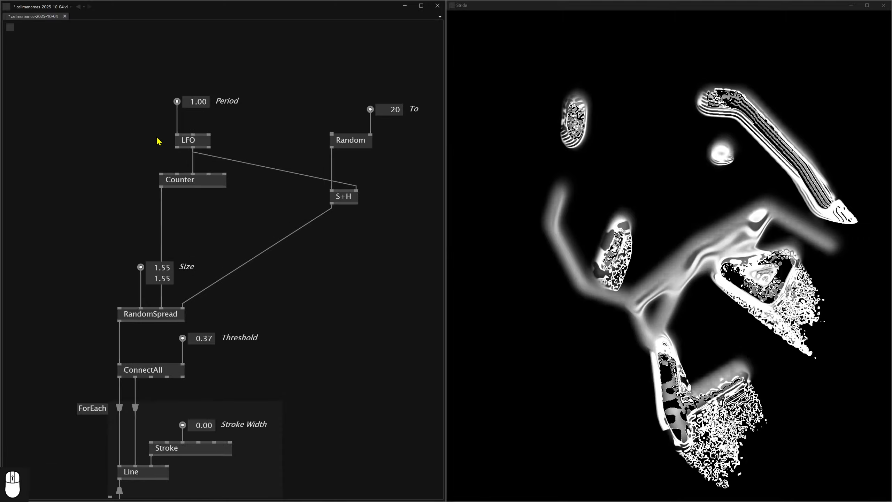
scroll(230, 221, "down", 1)
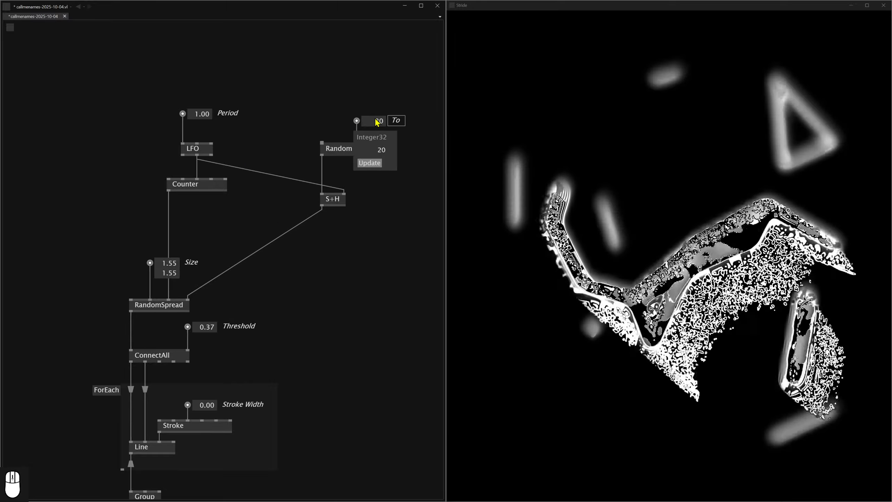
scroll(287, 330, "up", 1)
left_click_drag(287, 330, 315, 158)
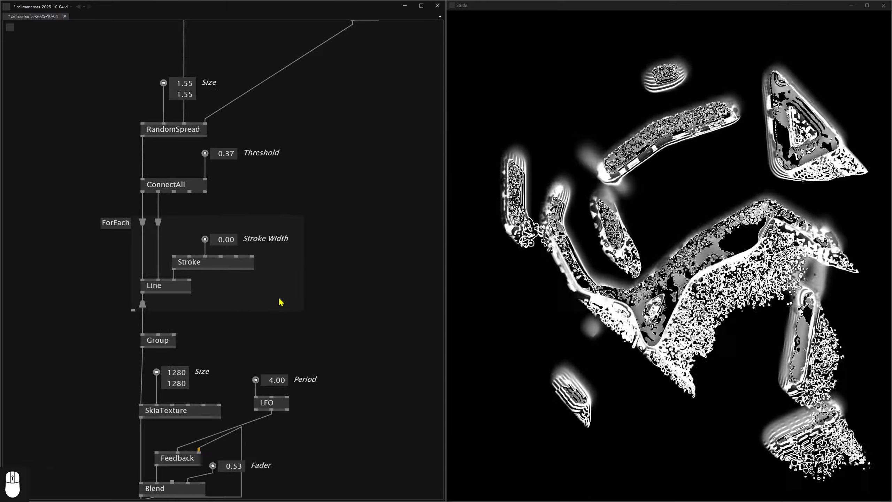
left_click_drag(281, 302, 301, 155)
left_click_drag(311, 298, 324, 205)
scroll(323, 205, "up", 1)
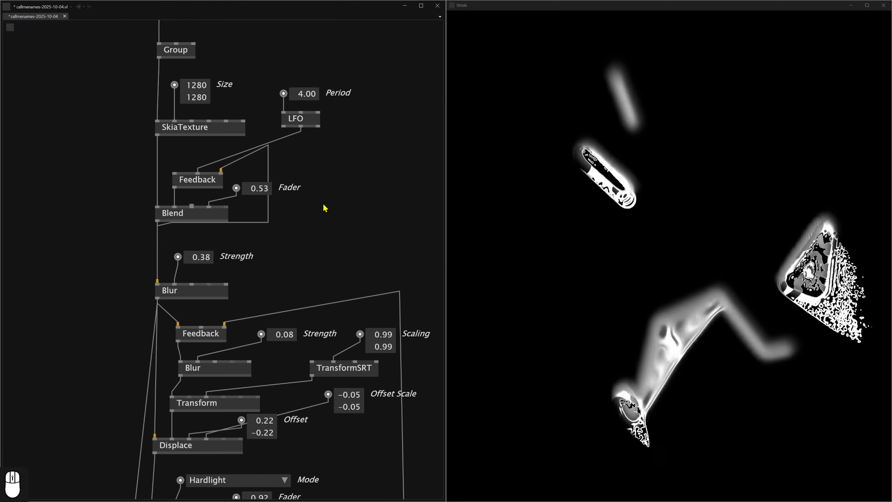
left_click_drag(313, 246, 343, 177)
mouse_move(189, 158)
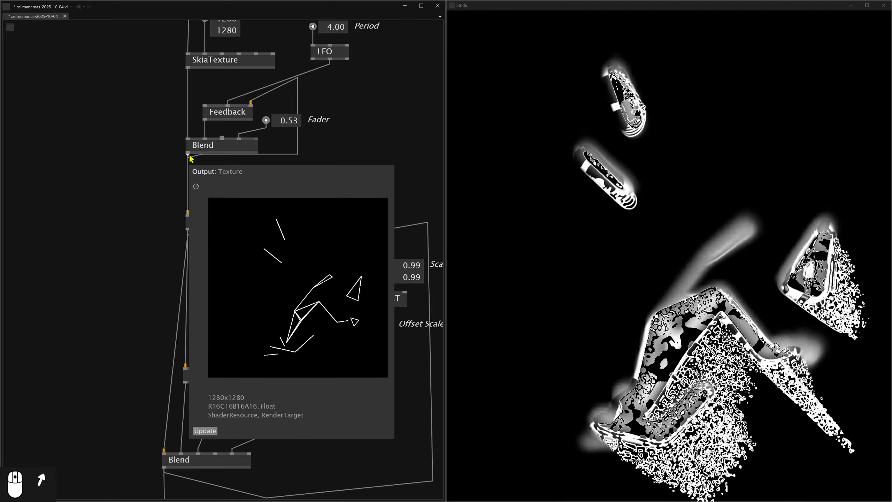
Try a Period of 1 on the LFO driving the upper Feedback, and set it to 2.
left_click_drag(353, 79, 334, 167)
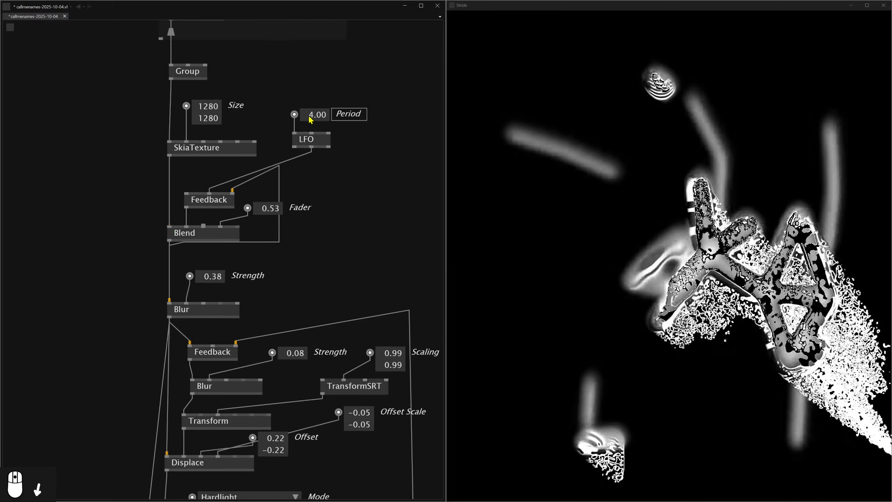
double_click(310, 118)
type("1")
key("Return")
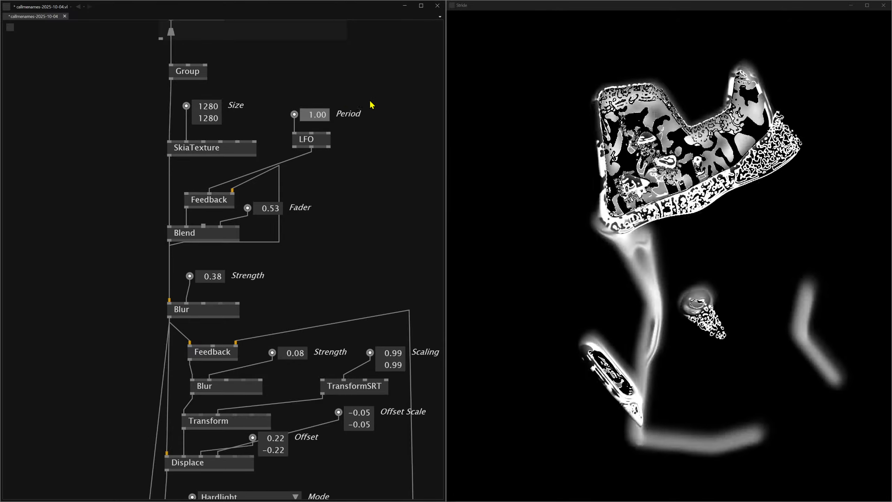
double_click(315, 114)
type("2")
key("Return")
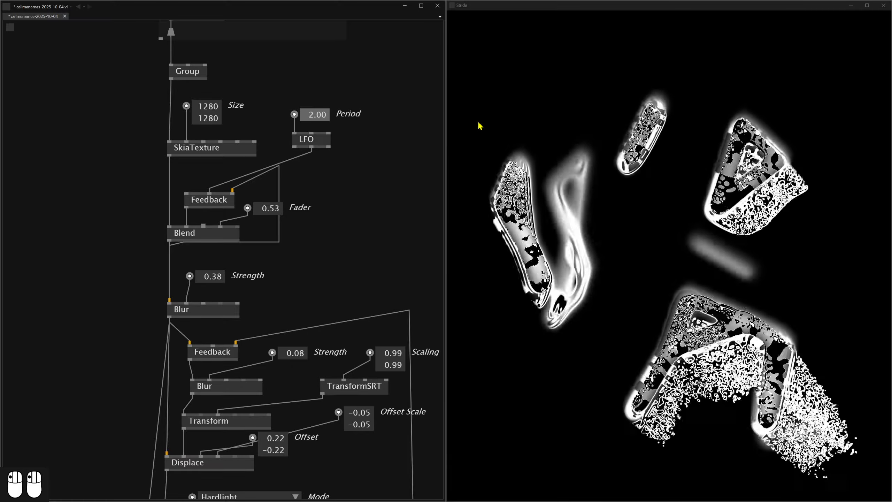
scroll(276, 286, "down", 10)
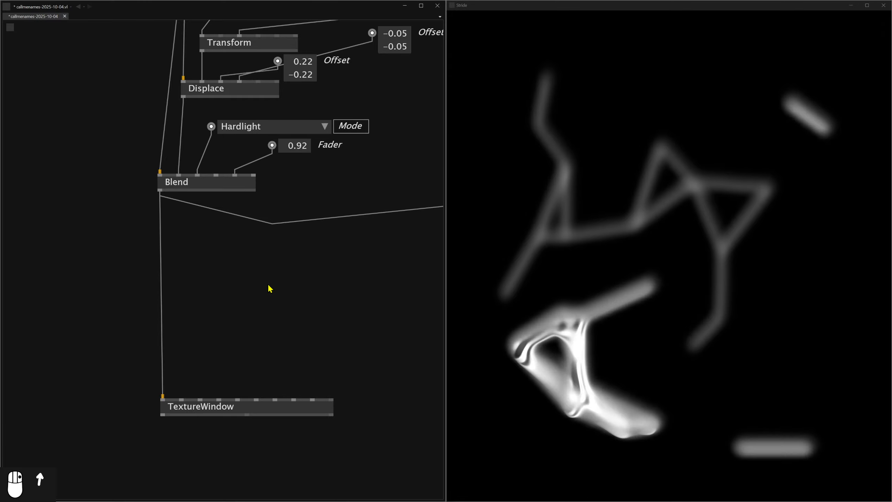
scroll(260, 287, "down", 1)
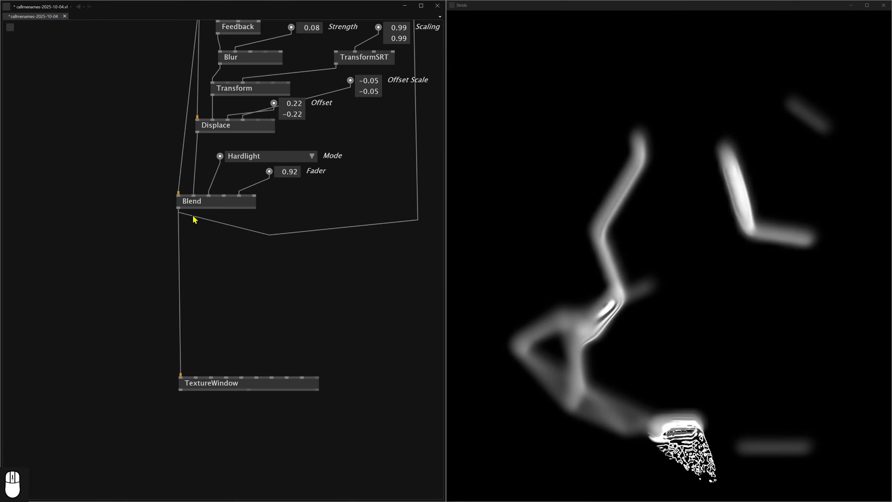
left_click(178, 208)
double_click(160, 276)
type("blend")
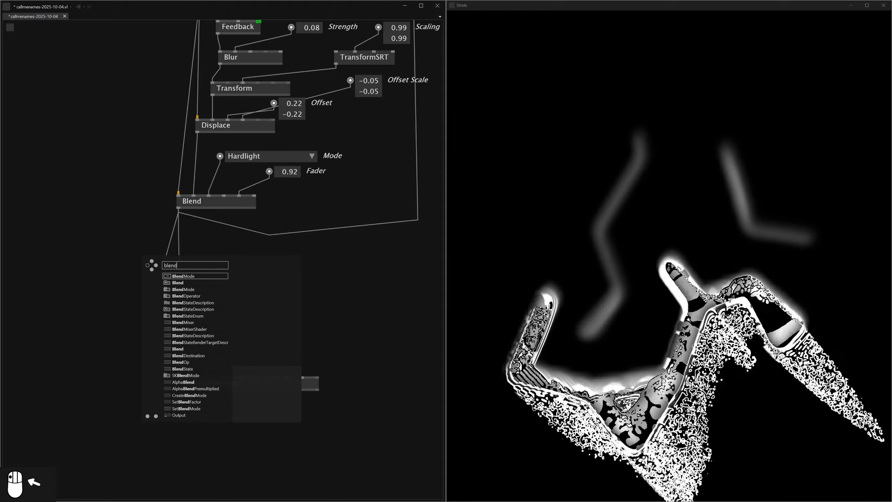
key("Escape")
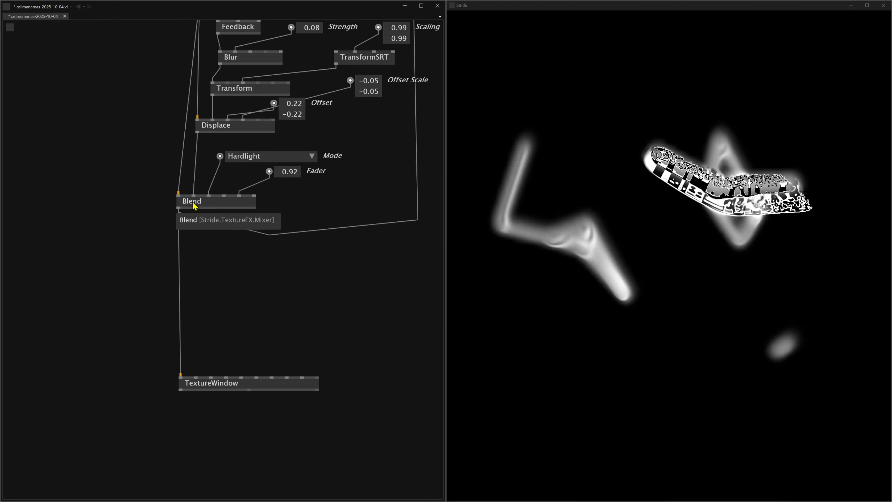
Add a new Blend node from the Stride TextureFX.Mixer category below the existing Blend.
double_click(165, 252)
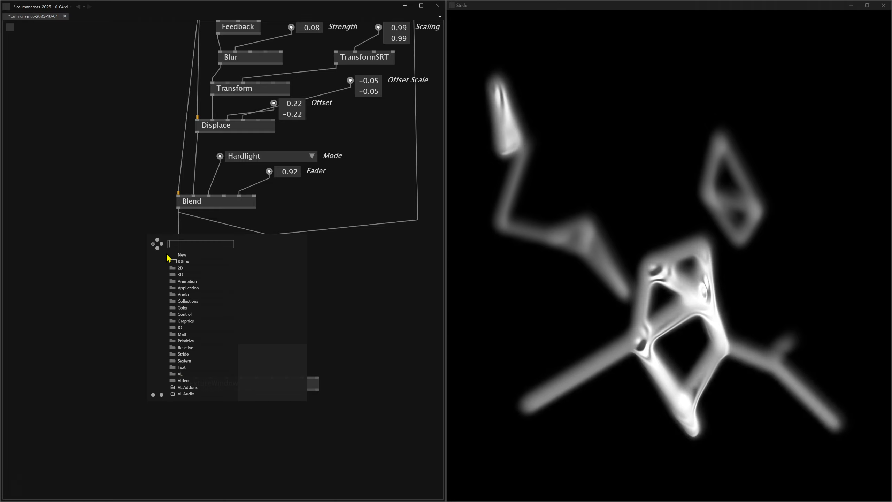
type("mixer")
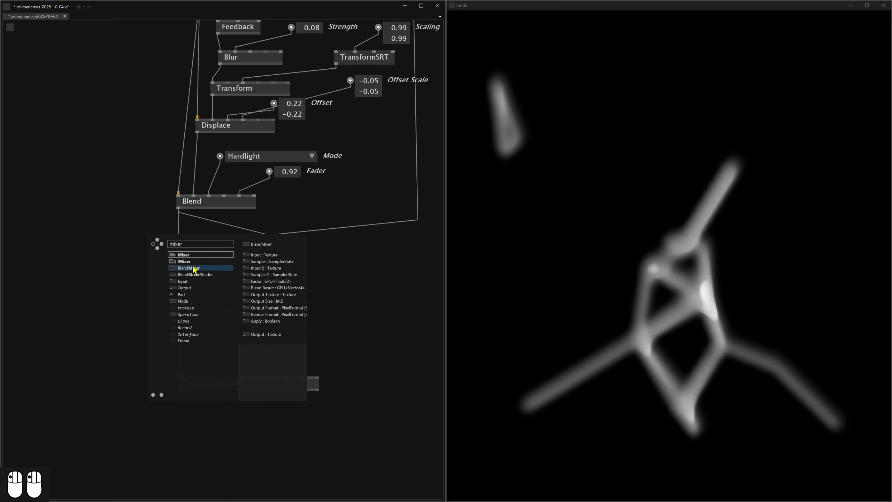
left_click(198, 254)
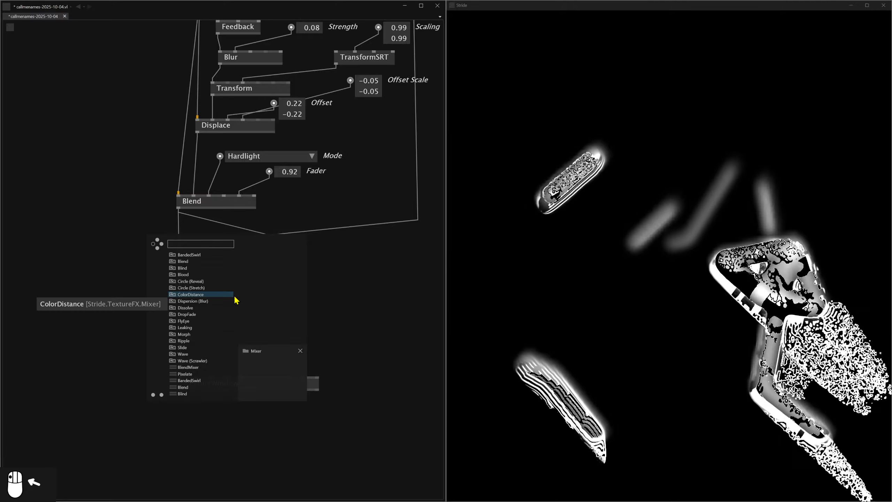
scroll(211, 295, "down", 5)
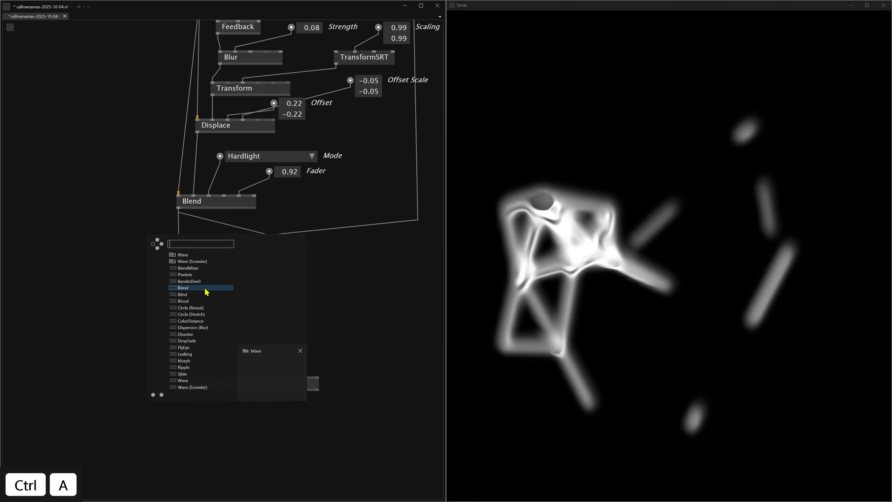
left_click(206, 291)
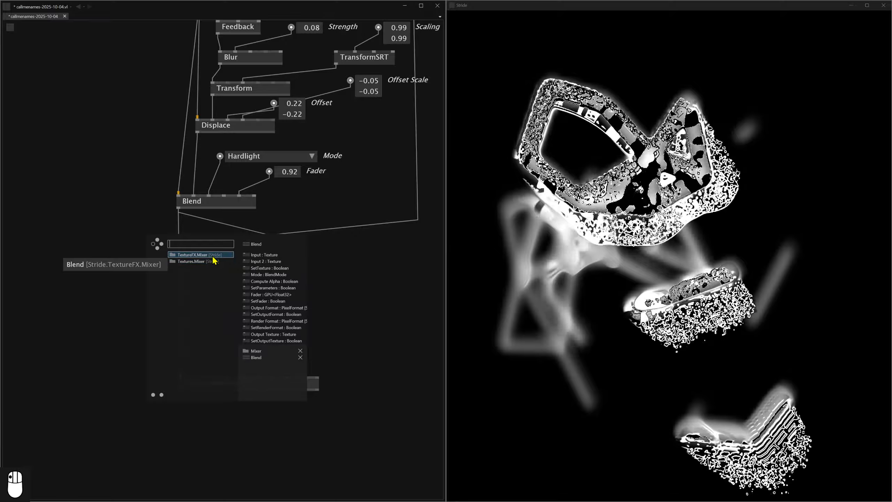
left_click(212, 256)
Feed the upper Blend's output into both texture inputs of the new Blend and route the new Blend into the TextureWindow.
scroll(161, 224, "up", 1)
left_click_drag(180, 207, 166, 250)
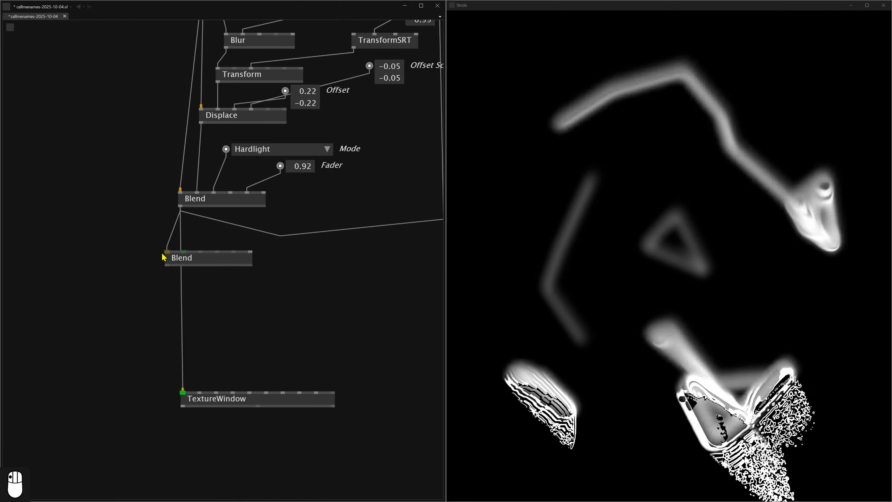
mouse_move(183, 213)
left_click_drag(181, 209, 180, 400)
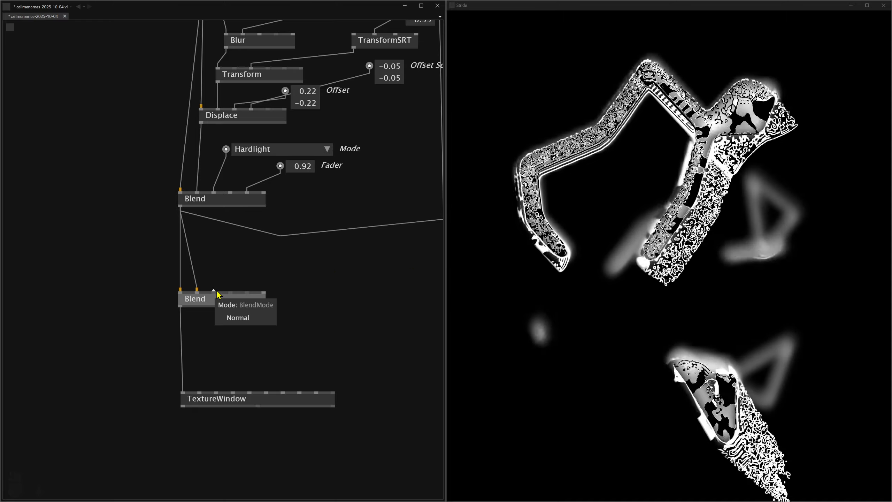
Create Fader and Mode controls for the corresponding inputs of the lower Blend.
left_click(242, 291)
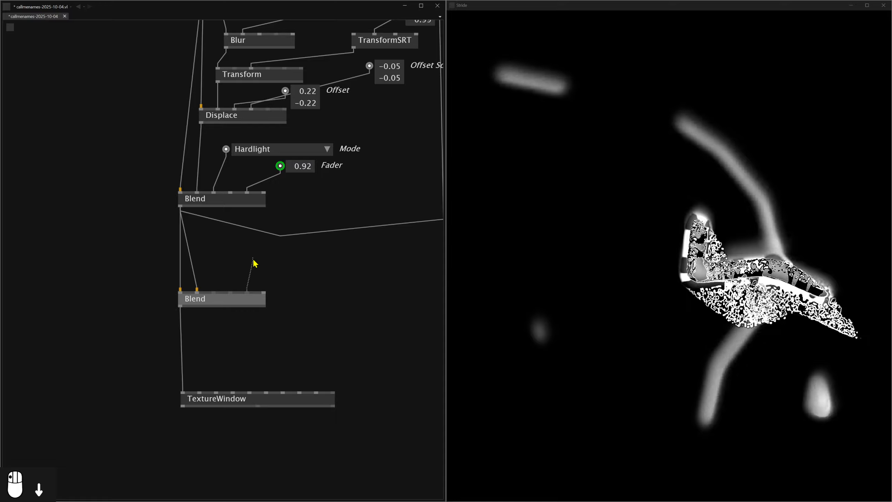
middle_click(248, 259)
middle_click(219, 238)
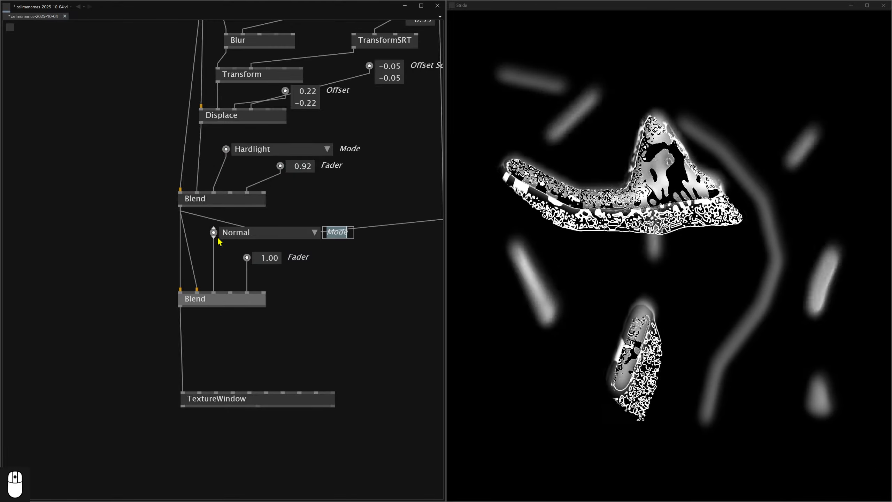
Try the Green, Lightness and Heat modes on the lower Blend, raising its Fader to 1.18.
left_click(224, 232)
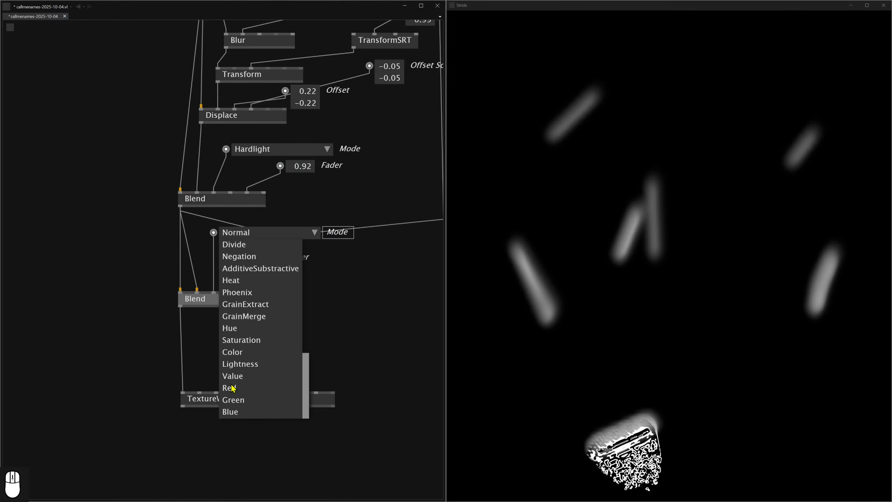
left_click(236, 401)
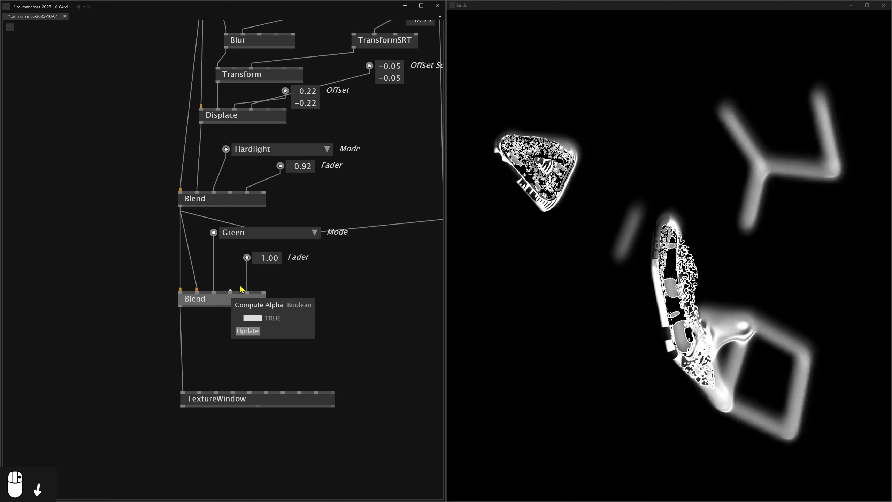
left_click_drag(267, 257, 267, 227)
right_click(239, 233)
left_click(239, 364)
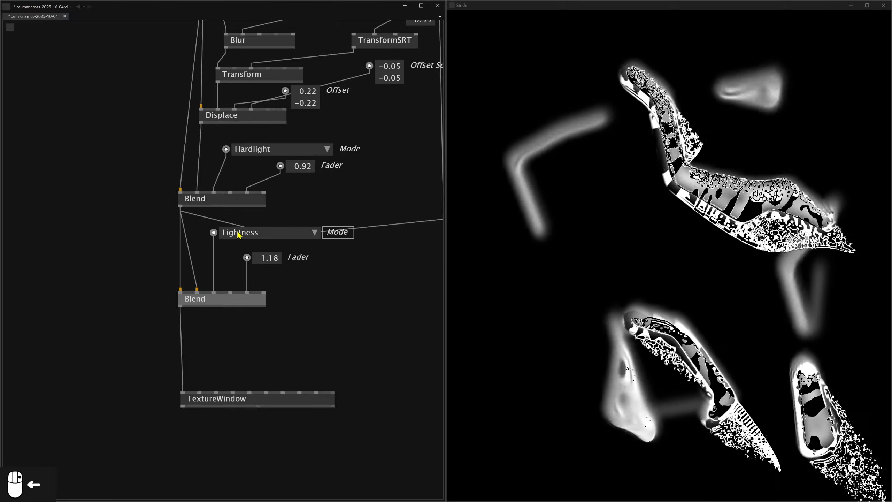
right_click(238, 233)
left_click(239, 280)
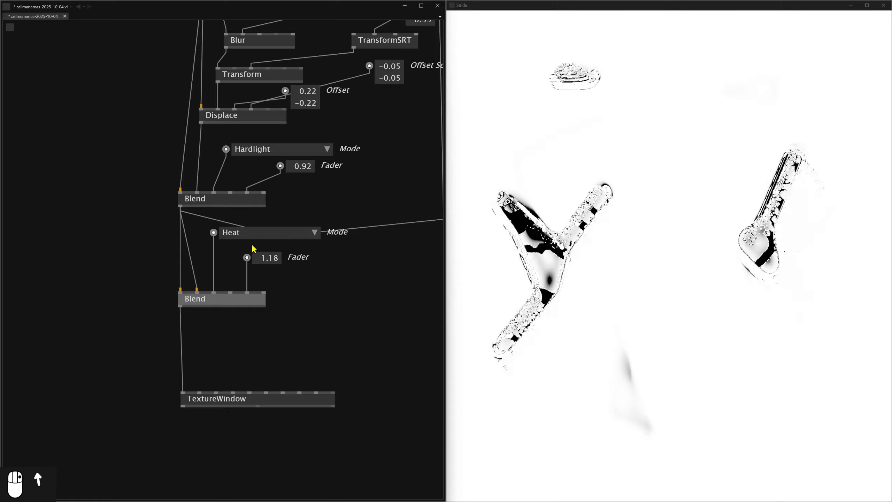
Try the Divide mode on the lower Blend with its Fader reduced to 0.11.
right_click(235, 234)
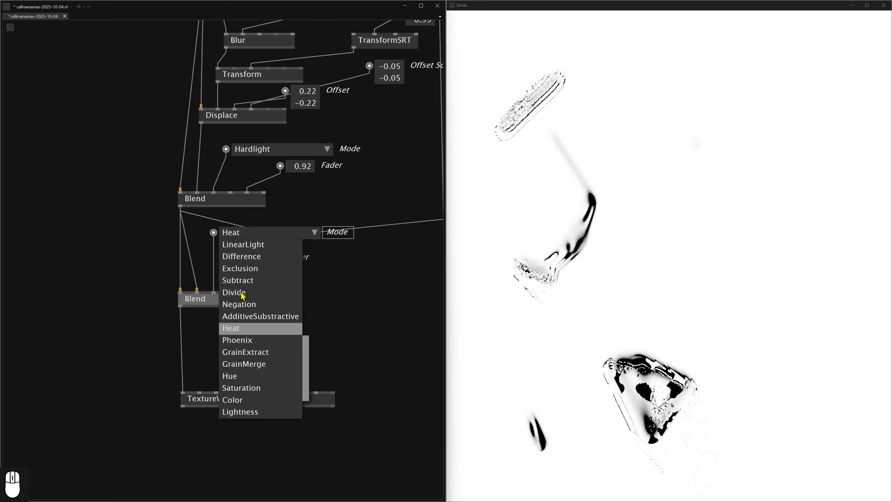
left_click(242, 294)
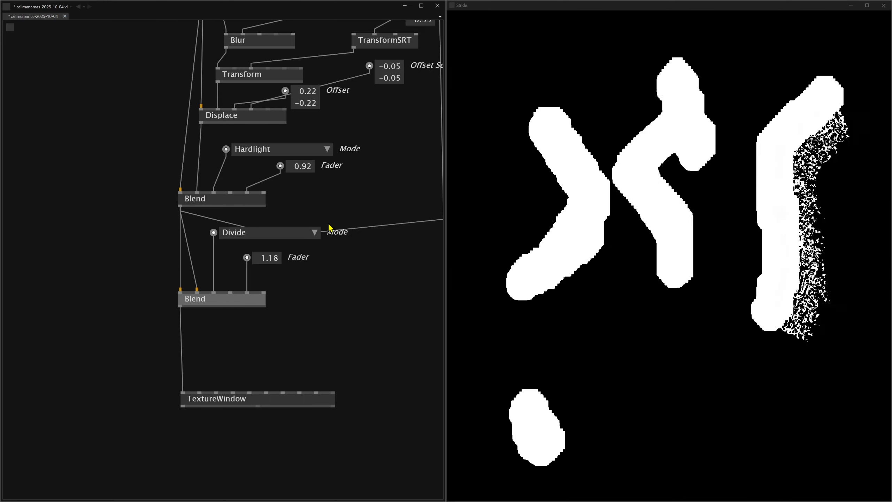
left_click_drag(267, 257, 267, 278)
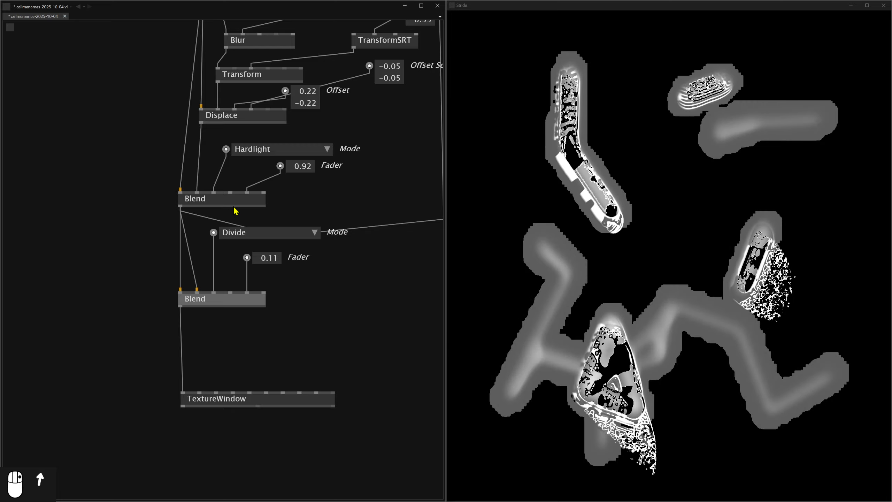
Try the Negation mode on the lower Blend with negative Fader values such as -0.84 and -0.59, followed by Heat.
left_click(242, 236)
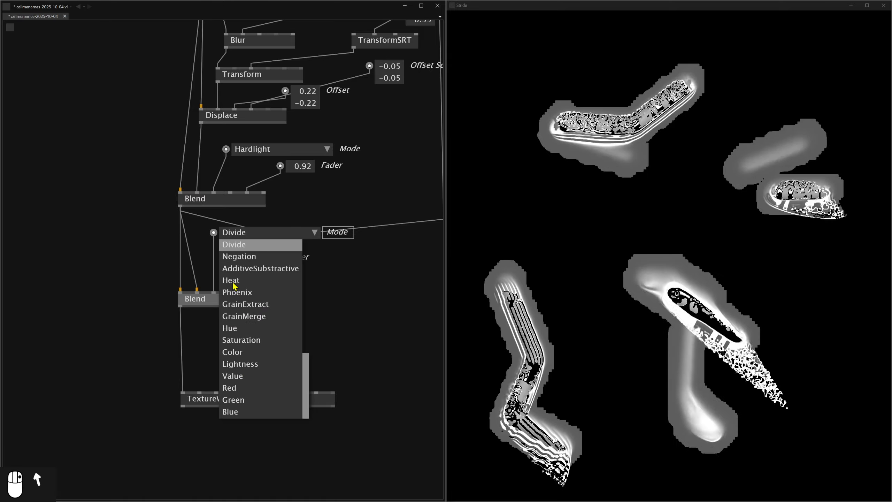
scroll(294, 303, "up", 1)
left_click(264, 298)
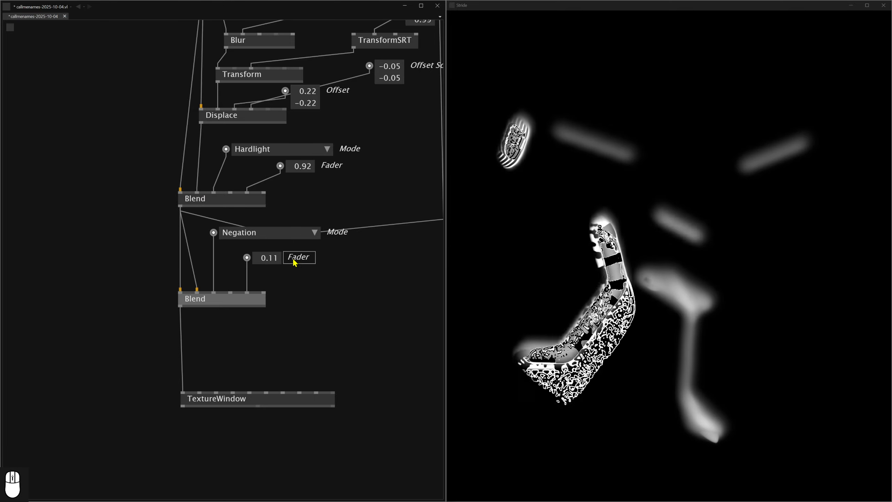
left_click_drag(270, 262, 270, 253)
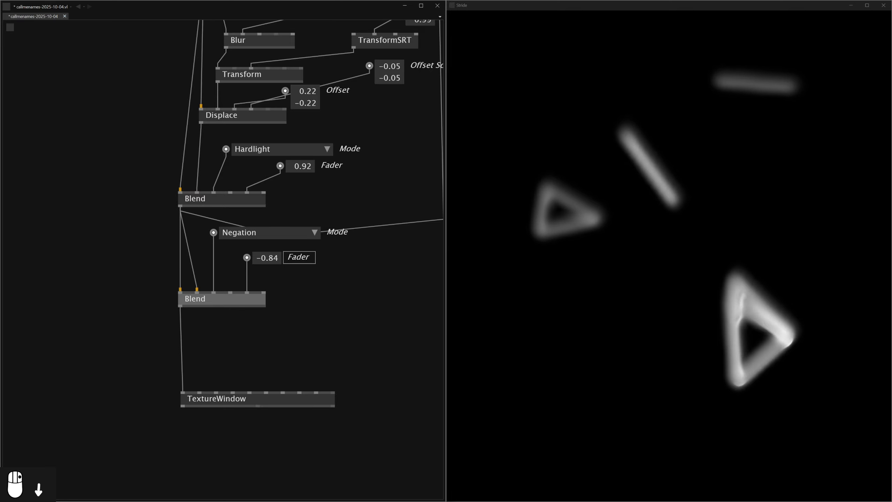
left_click(225, 233)
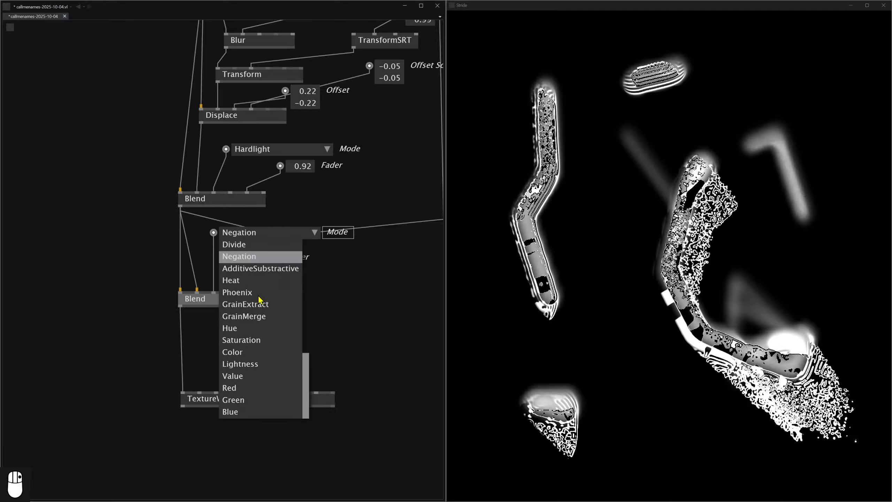
left_click(239, 328)
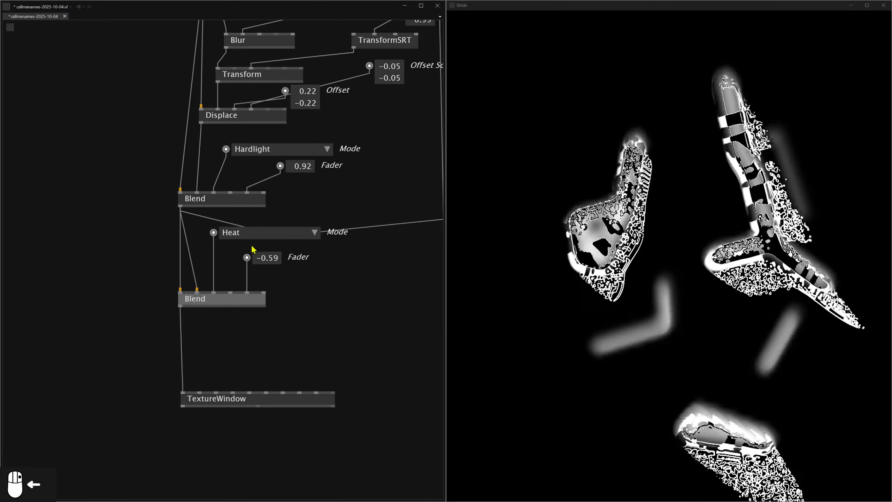
Set the lower Blend's Mode to Difference and adjust its Fader to 0.96.
left_click(243, 235)
scroll(284, 291, "up", 2)
left_click(264, 271)
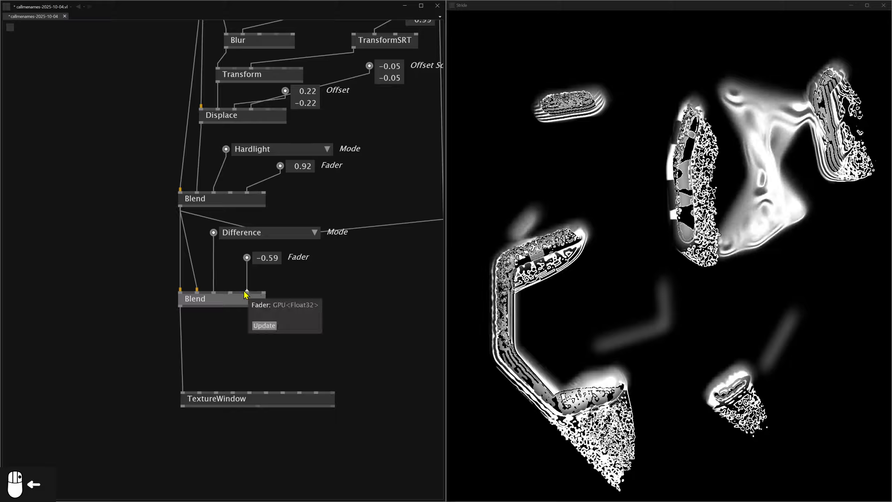
left_click_drag(274, 265, 267, 207)
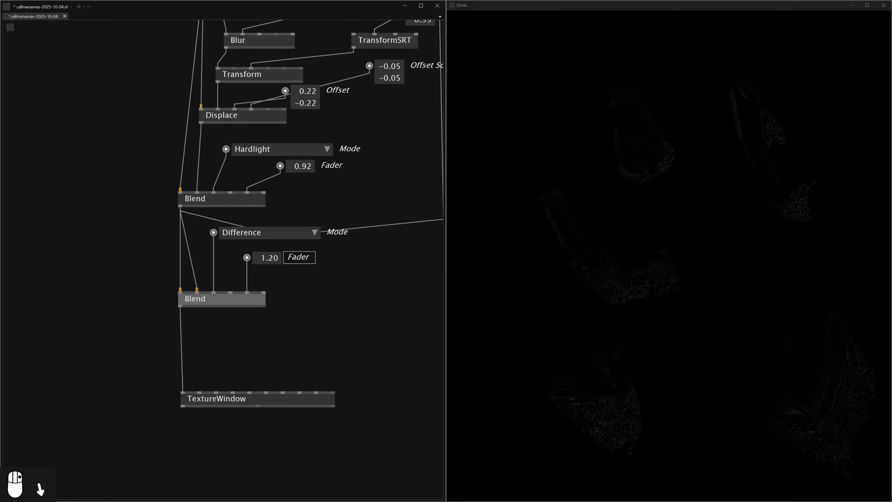
left_click_drag(267, 257, 267, 261)
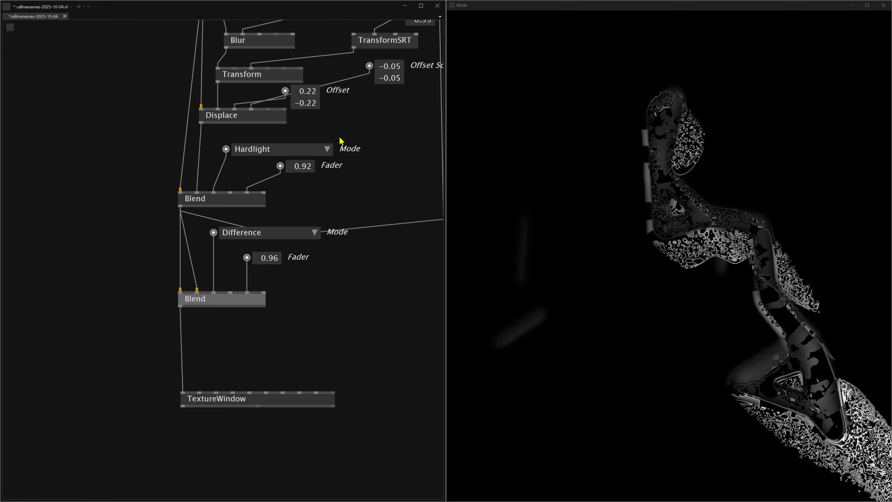
Duplicate the linked Transform and TransformSRT nodes and route the upper Blend through the copied Transform into the lower Blend's second input.
scroll(353, 138, "down", 1)
left_click_drag(355, 138, 360, 205)
scroll(361, 206, "up", 1)
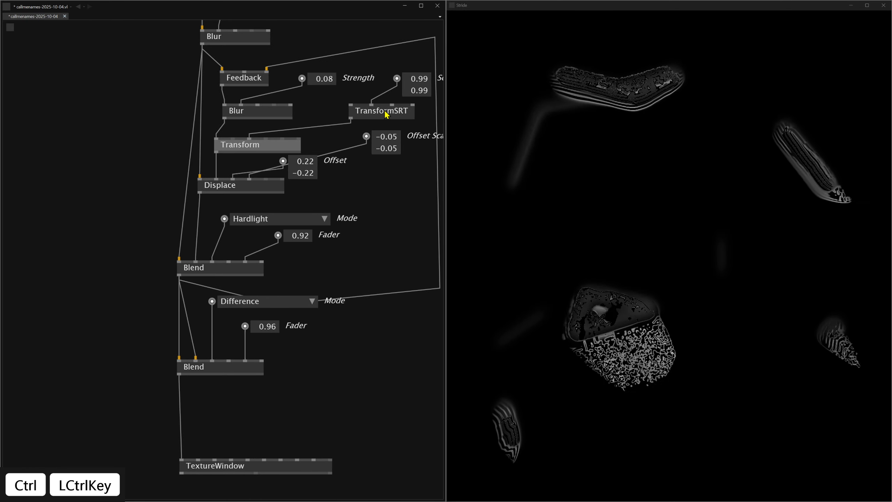
key("ctrl+v")
left_click_drag(401, 372, 269, 370)
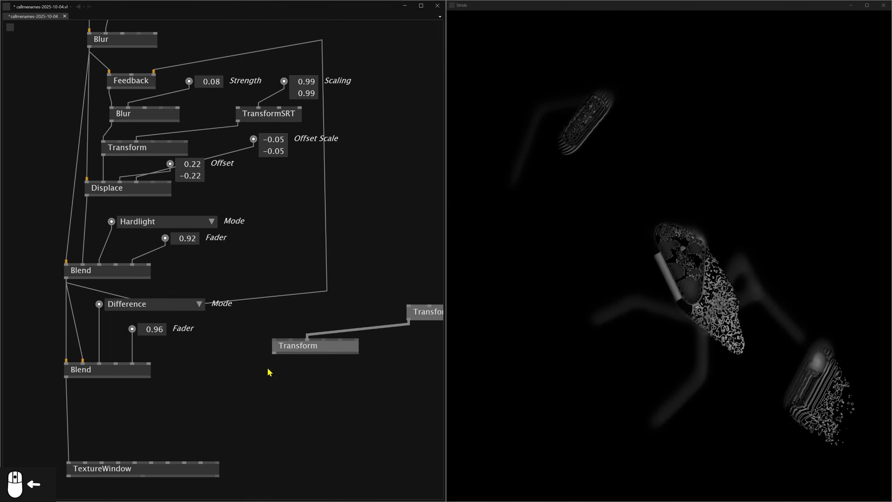
left_click(66, 278)
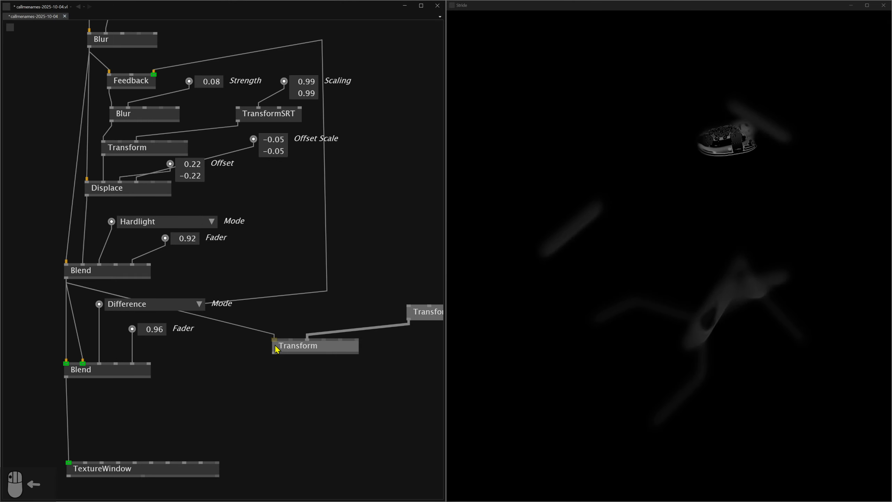
left_click(83, 364)
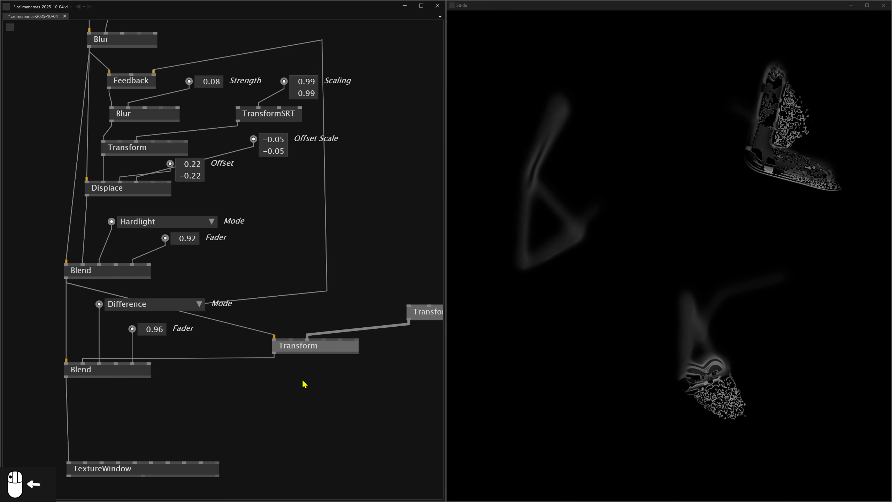
Create a Scaling control for the copied TransformSRT and try different uniform values, such as 0.73.
left_click_drag(304, 380, 245, 390)
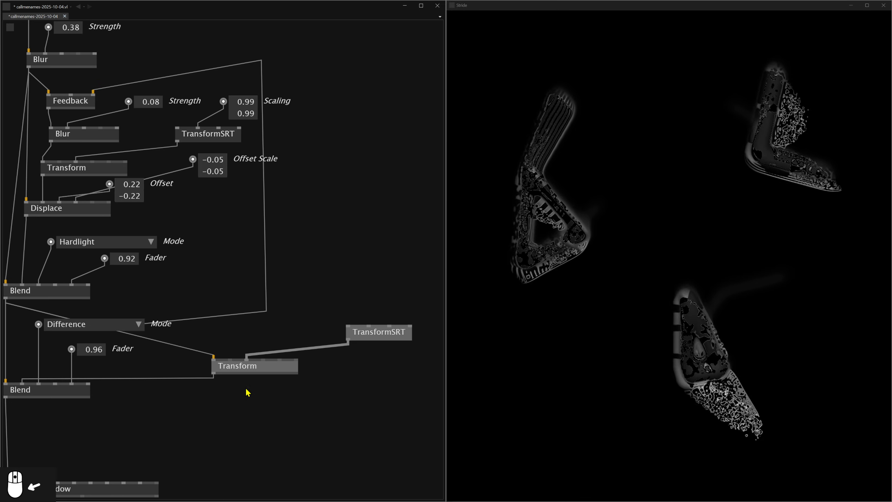
left_click(369, 326)
middle_click(370, 284)
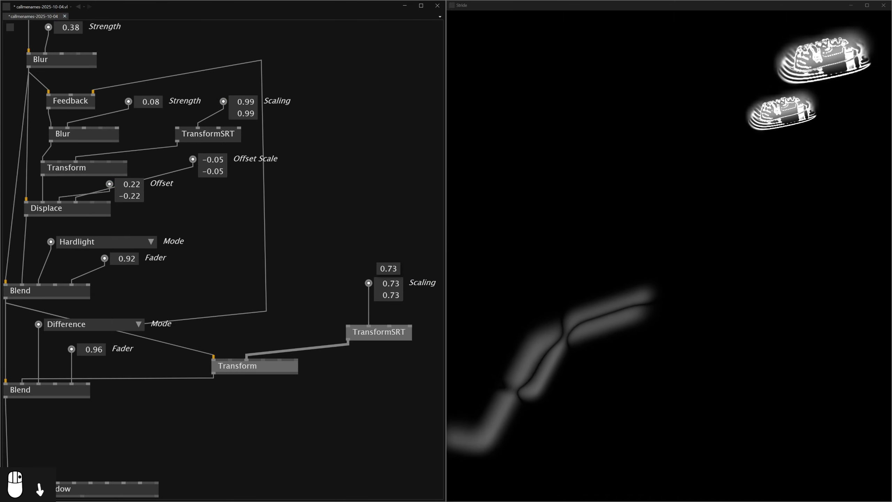
left_click_drag(257, 418, 304, 376)
scroll(303, 372, "up", 1)
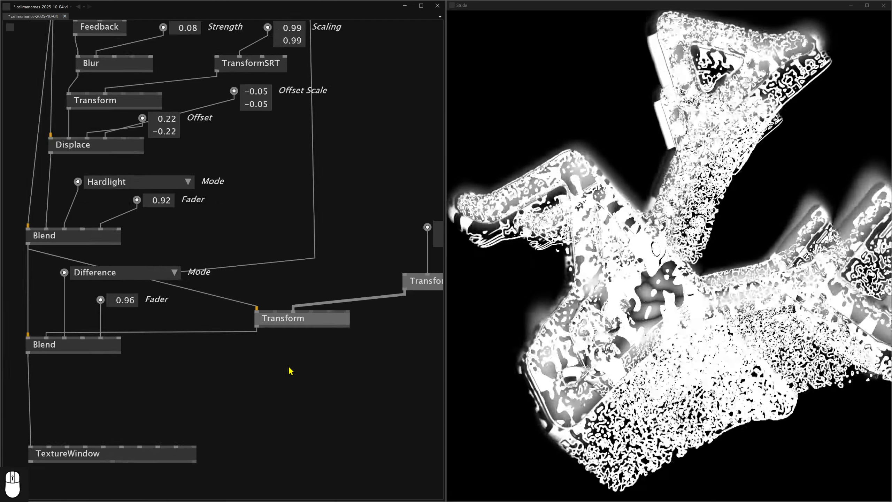
Link the upper Blend's output directly to the TextureWindow and move the lower Blend aside.
mouse_move(356, 301)
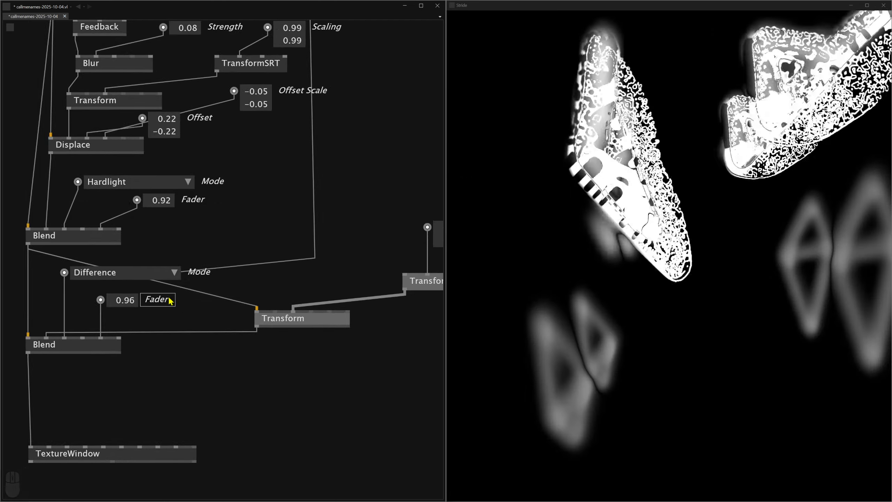
left_click_drag(161, 343, 274, 332)
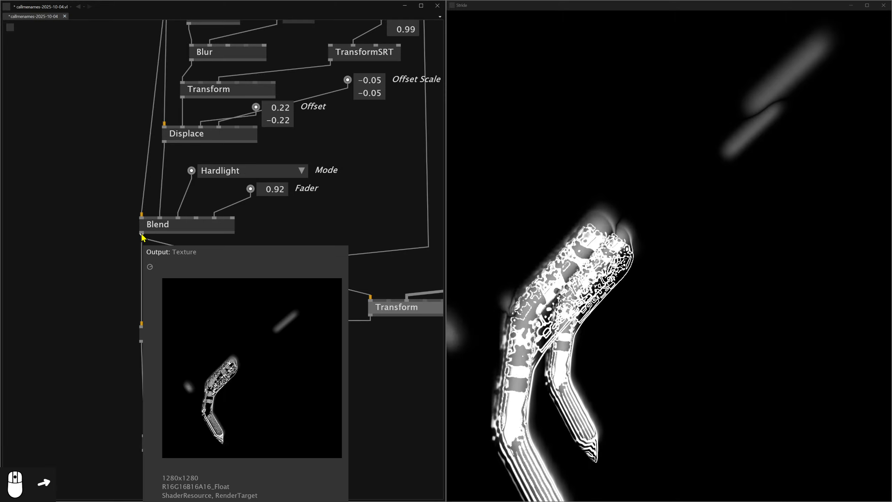
left_click(142, 234)
left_click(146, 444)
left_click_drag(179, 338, 225, 343)
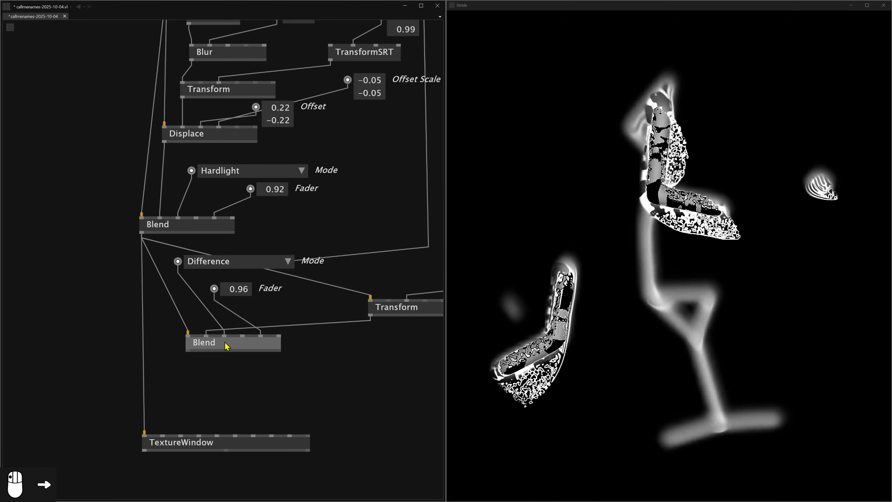
Delete the lower Difference Blend with its controls and the copied Transform.
key("Delete")
left_click(227, 259)
key("Delete")
left_click(382, 312)
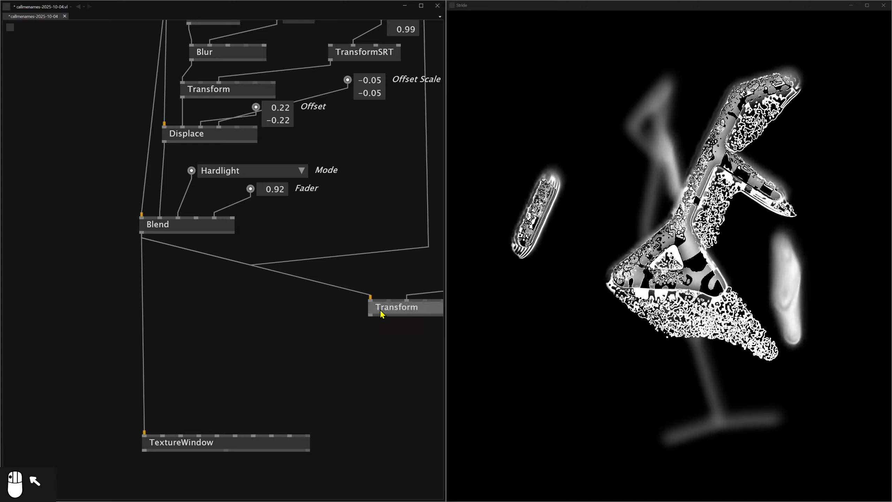
key("Delete")
left_click_drag(353, 282, 230, 328)
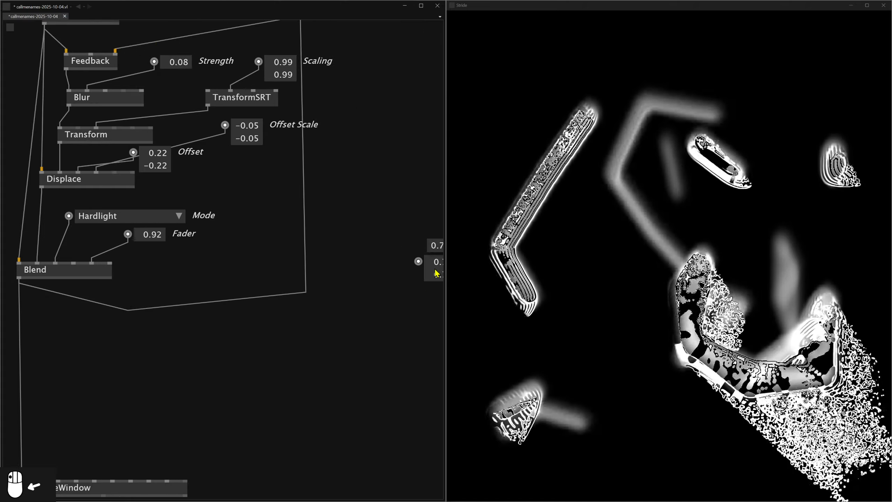
Set the remaining lower Blend's Mode to Green.
left_click_drag(304, 320, 398, 279)
left_click(211, 174)
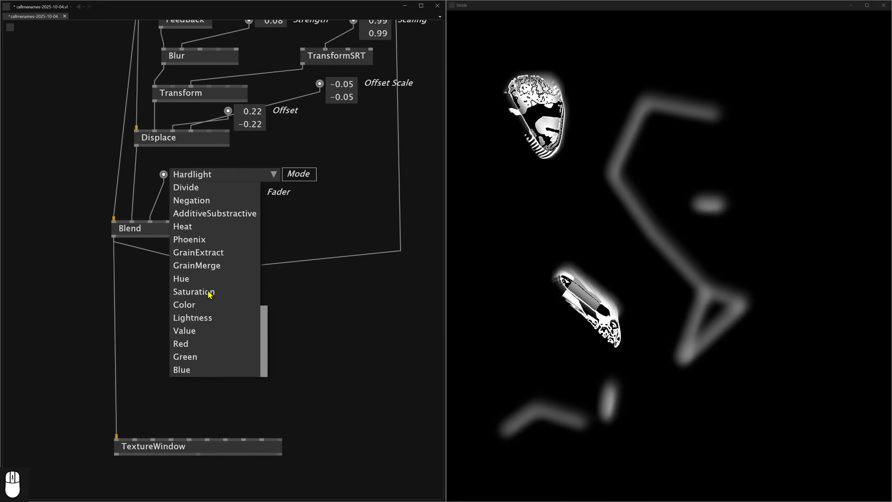
left_click(189, 357)
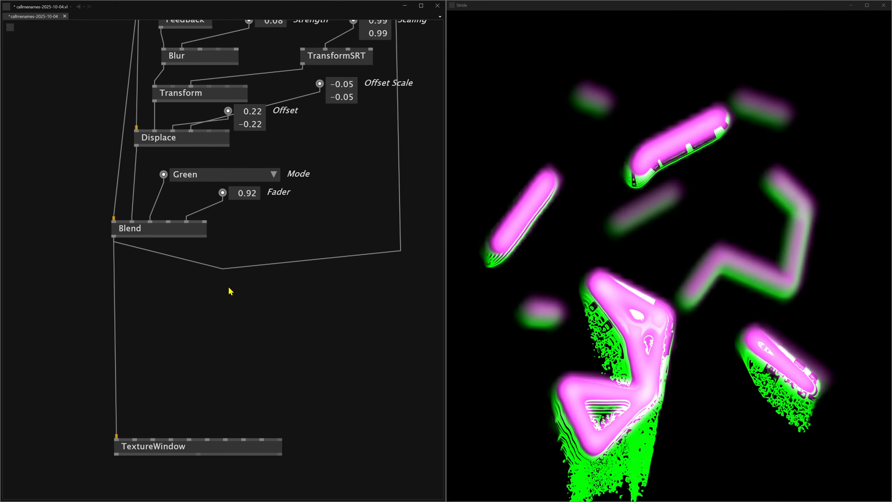
Try inserting a Glow node between the Green Blend and the TextureWindow.
scroll(217, 260, "down", 4)
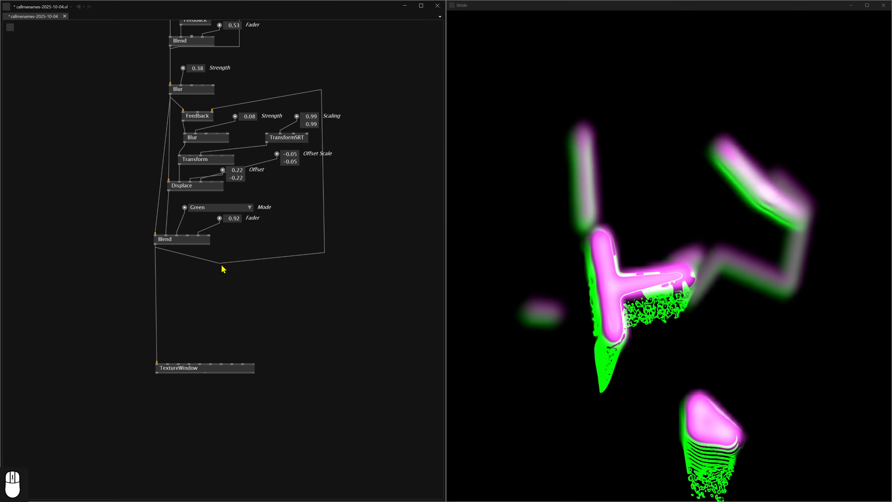
left_click_drag(212, 228, 259, 156)
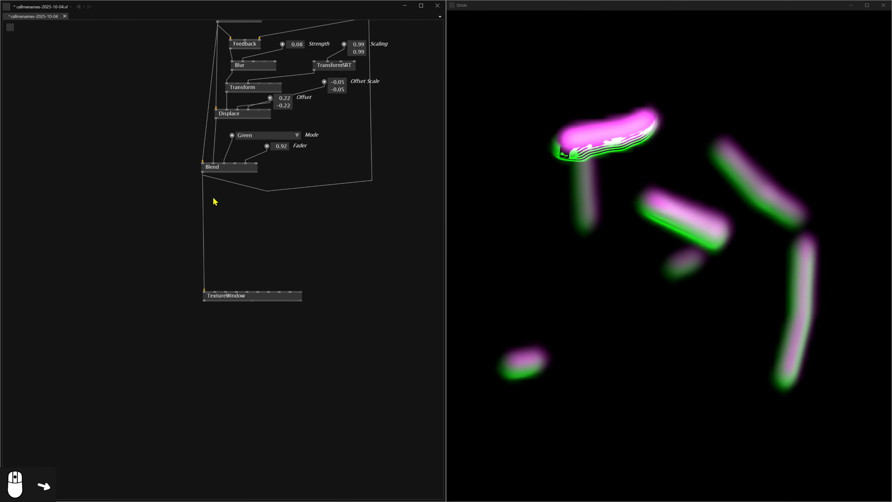
scroll(220, 202, "up", 3)
double_click(232, 230)
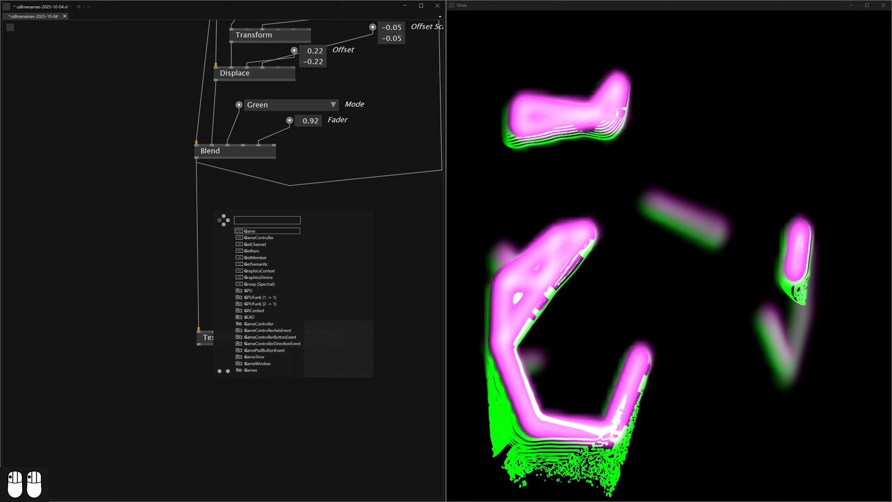
left_click(285, 263)
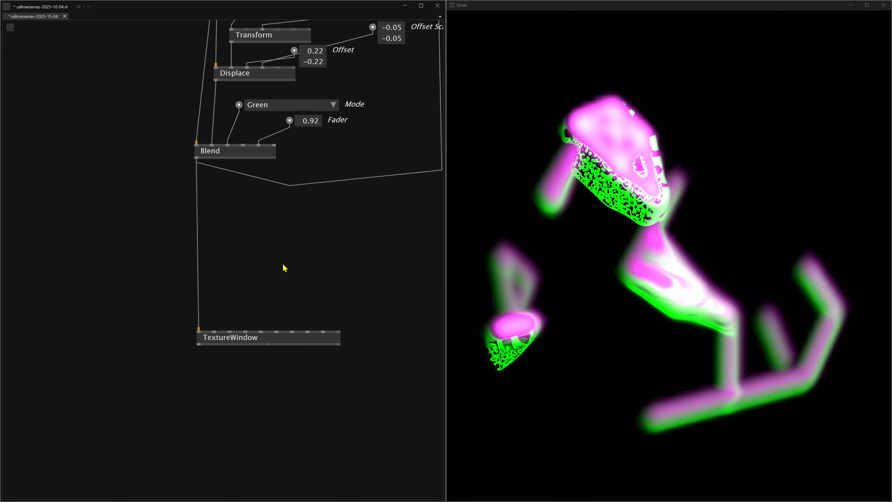
left_click(197, 158)
left_click(232, 223)
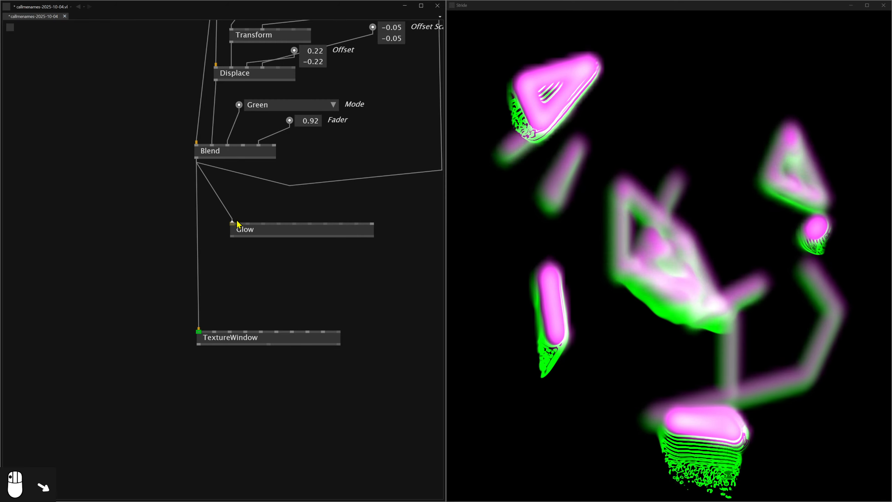
left_click(232, 237)
left_click(199, 331)
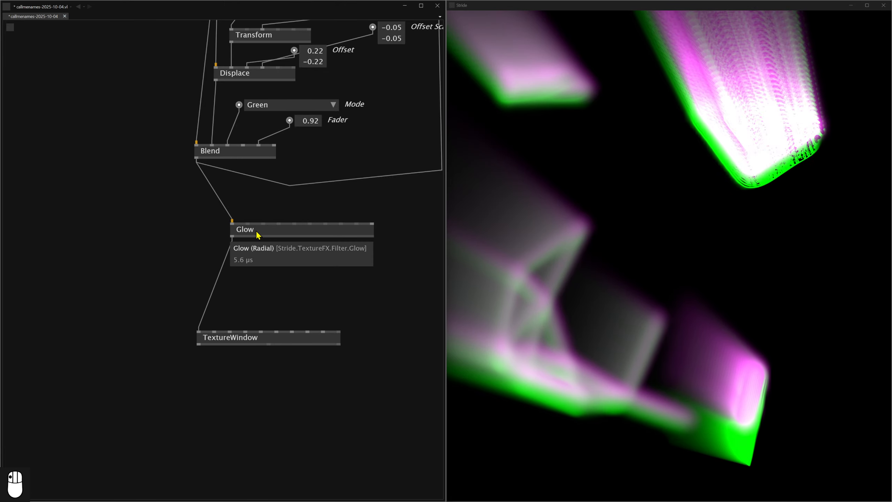
left_click_drag(257, 235, 245, 273)
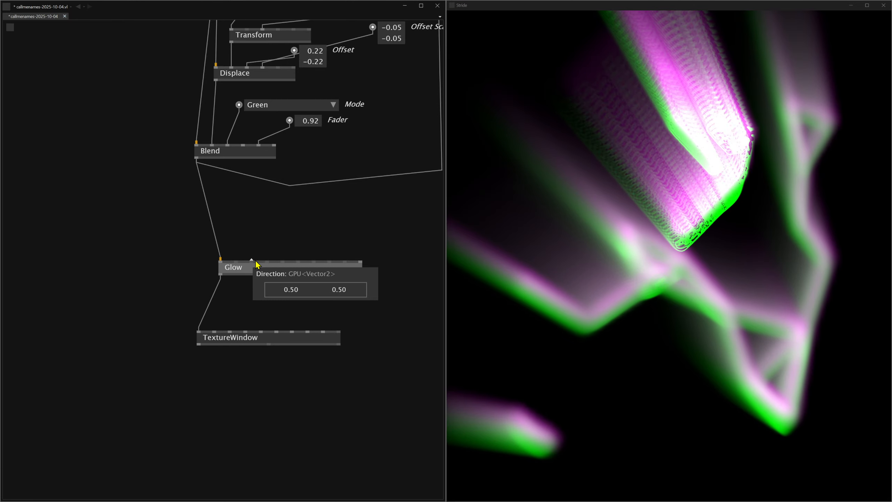
Create a Direction control for the Glow node and set both components to 0.01.
left_click(255, 259)
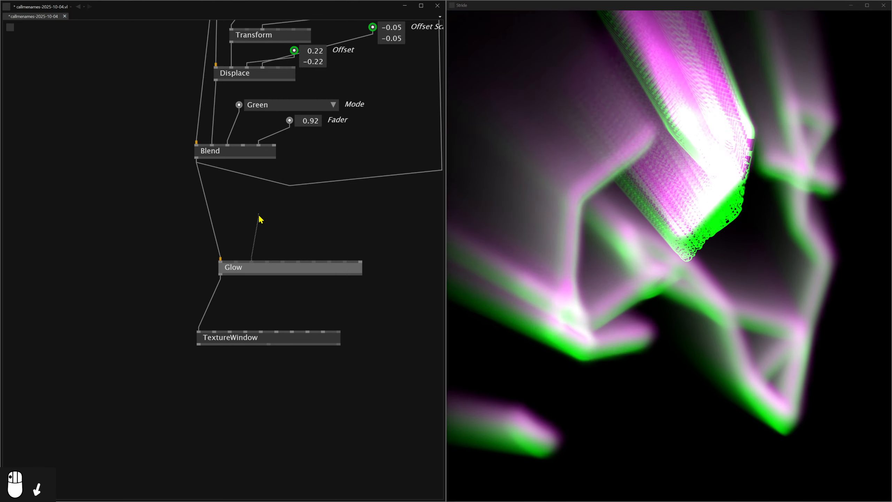
middle_click(255, 221)
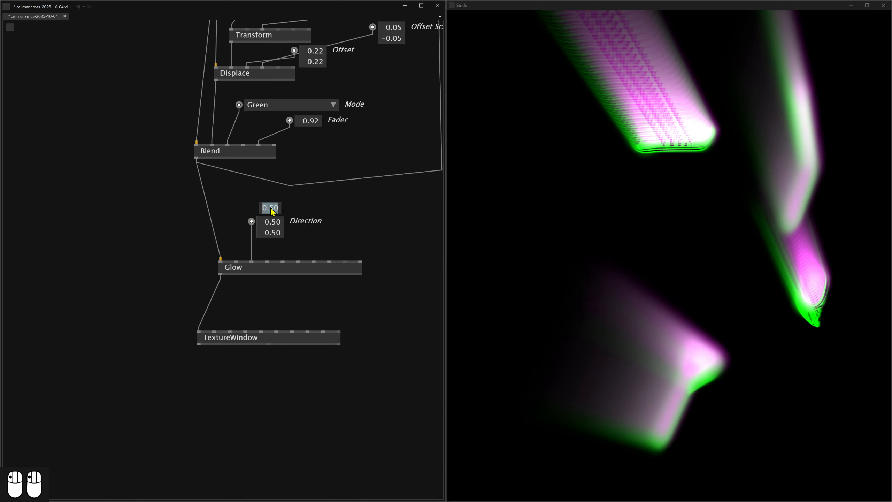
left_click(271, 211)
type("0.01")
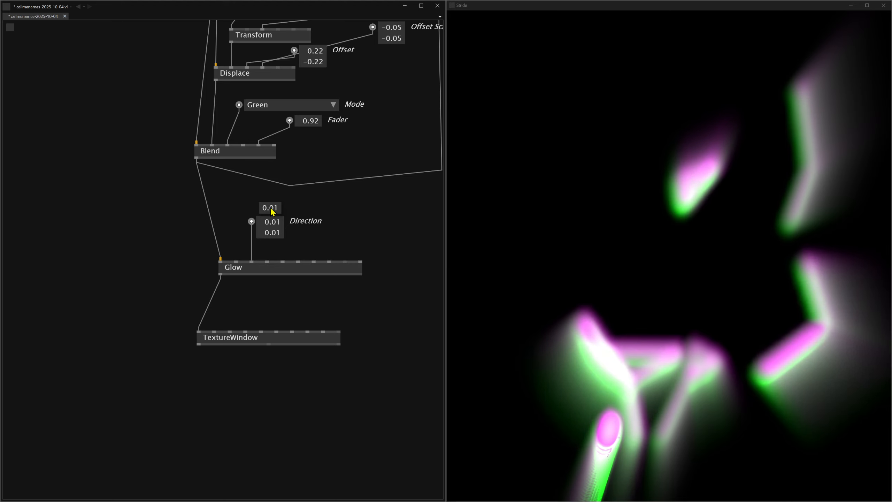
key("Return")
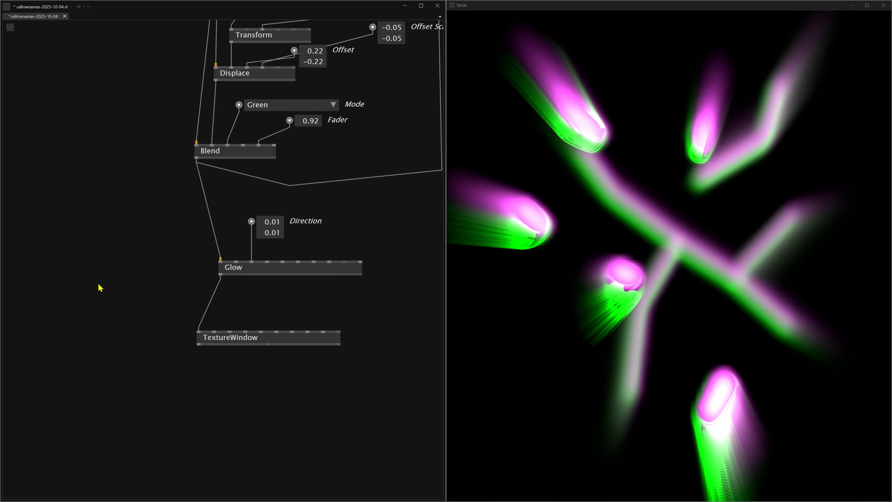
Create a Density control for the Glow node and try different values, such as -3.54.
left_click(267, 260)
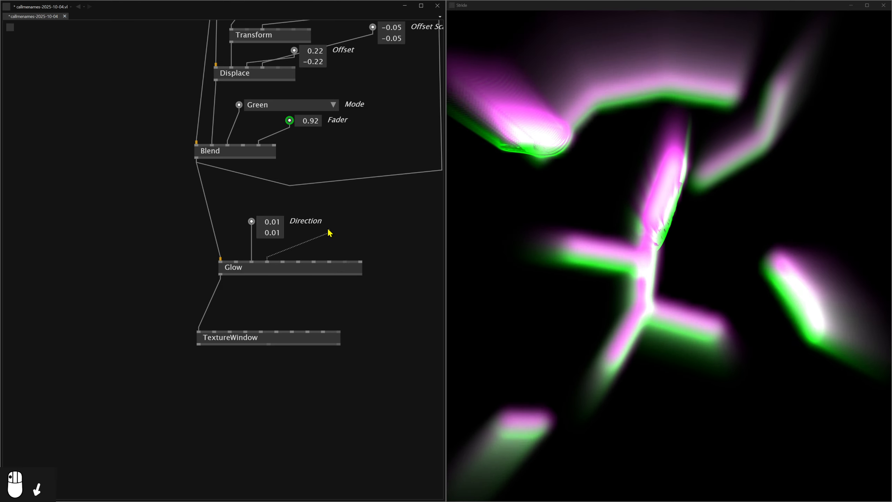
middle_click(329, 230)
left_click_drag(349, 233, 348, 268)
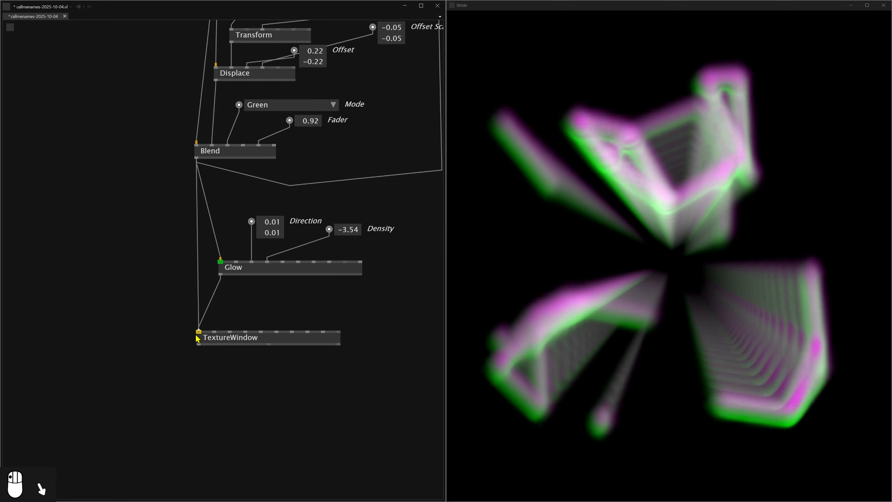
Reconnect the Blend directly to the TextureWindow and delete the Glow node with its Direction and Density controls.
left_click(269, 276)
key("Delete")
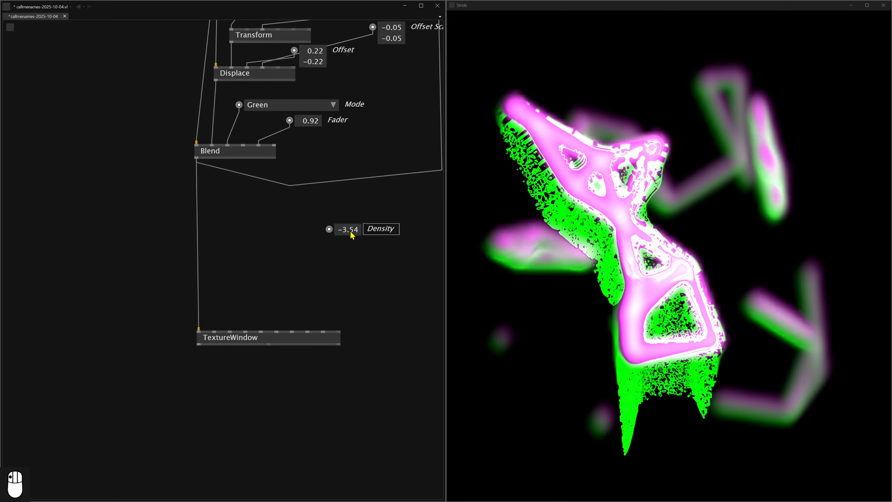
key("Delete")
Try a Glow (Radial) node between the SkiaTexture and the first Blend.
scroll(351, 230, "down", 5)
scroll(352, 229, "up", 1)
left_click_drag(314, 121, 275, 284)
left_click_drag(281, 163, 295, 251)
scroll(251, 167, "up", 5)
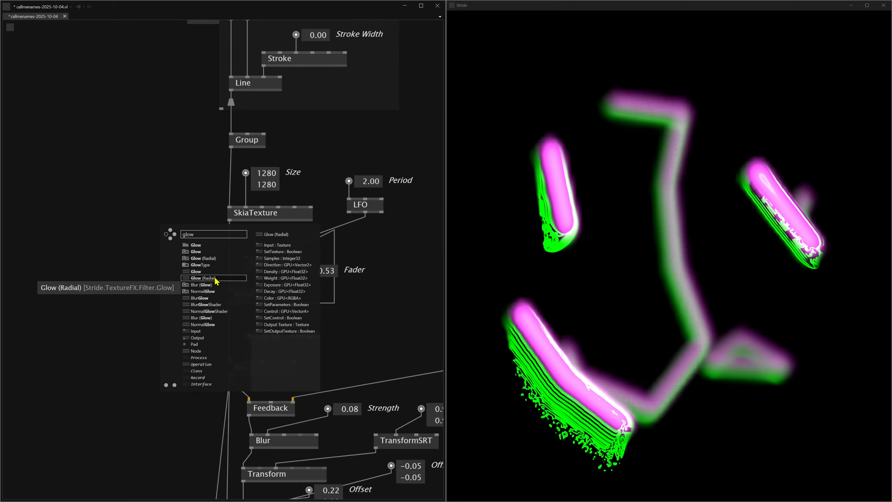
left_click(203, 278)
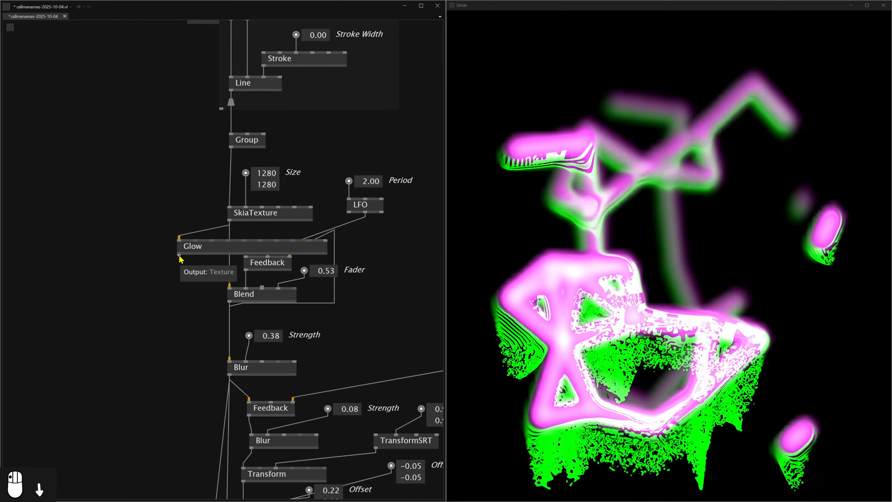
left_click(230, 286)
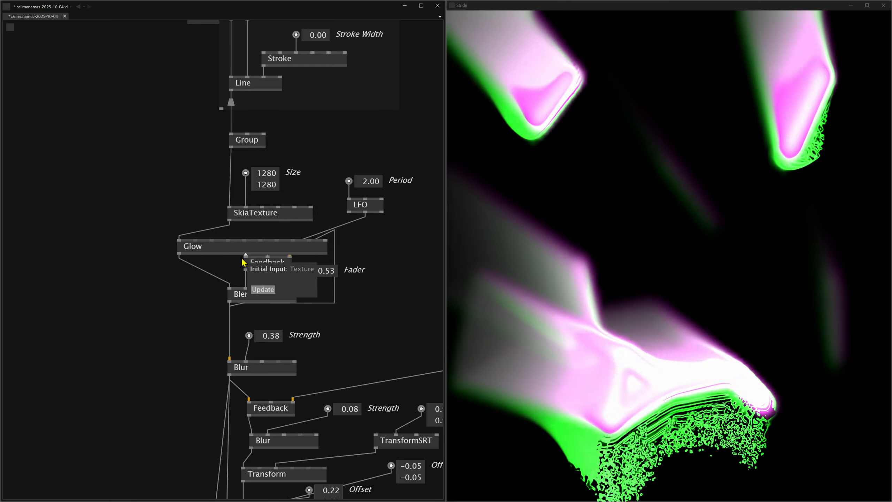
left_click_drag(230, 252, 276, 238)
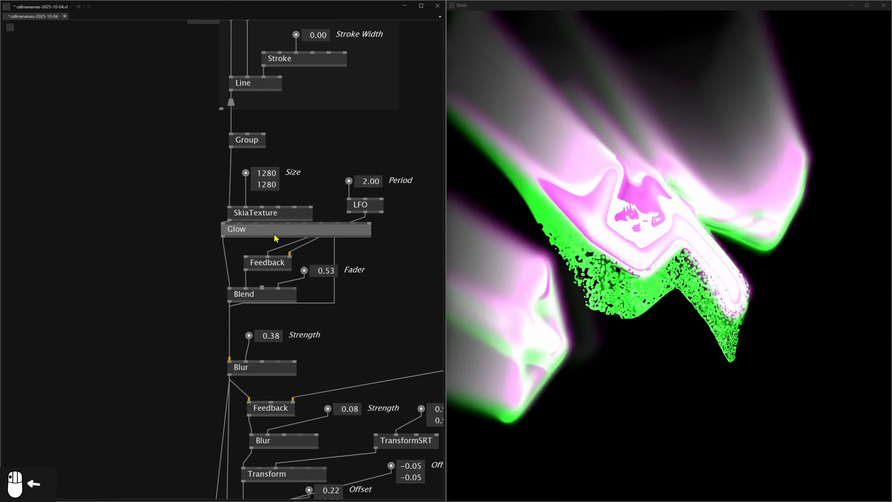
Try feeding the Glow output into the first Feedback, then restore the direct SkiaTexture links and delete the Glow node.
mouse_move(246, 260)
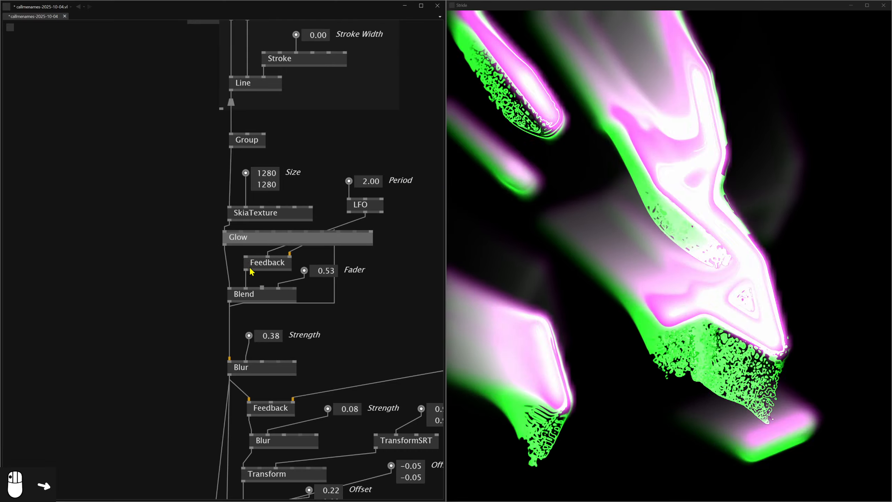
left_click(246, 255)
left_click(226, 246)
mouse_move(273, 259)
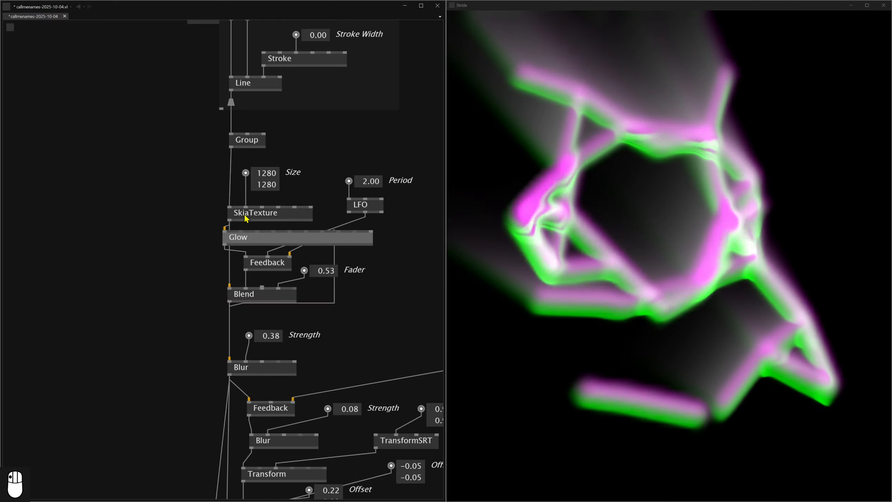
mouse_move(229, 225)
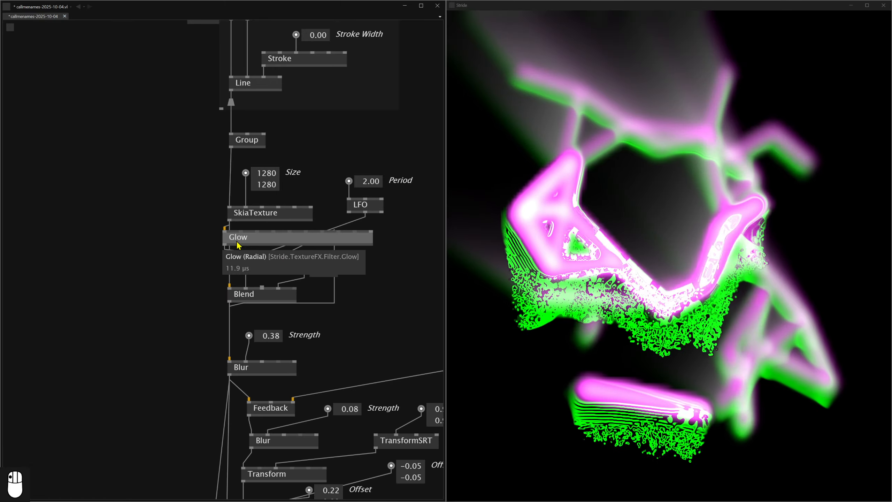
key("Delete")
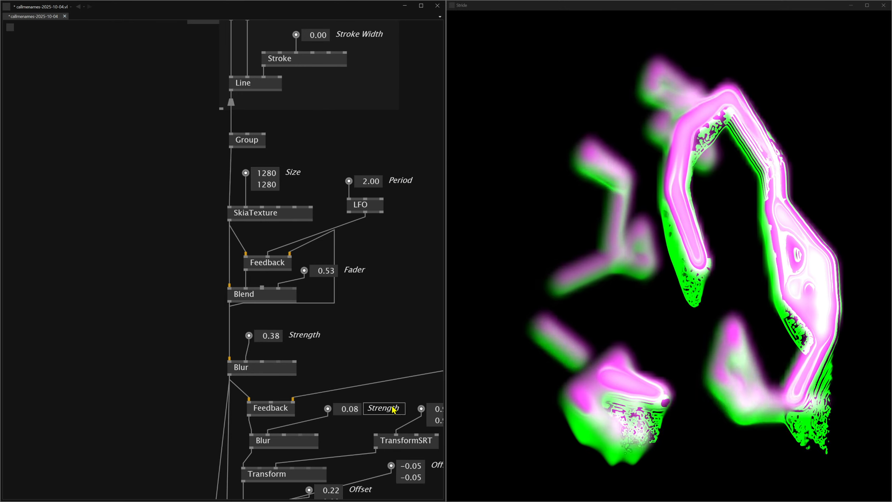
Move the TextureWindow node closer beneath the Green Blend and set that Blend's Fader to 0.93.
scroll(374, 395, "down", 1)
scroll(374, 404, "down", 3)
left_click_drag(375, 407, 368, 245)
left_click_drag(378, 339, 339, 185)
scroll(340, 190, "up", 1)
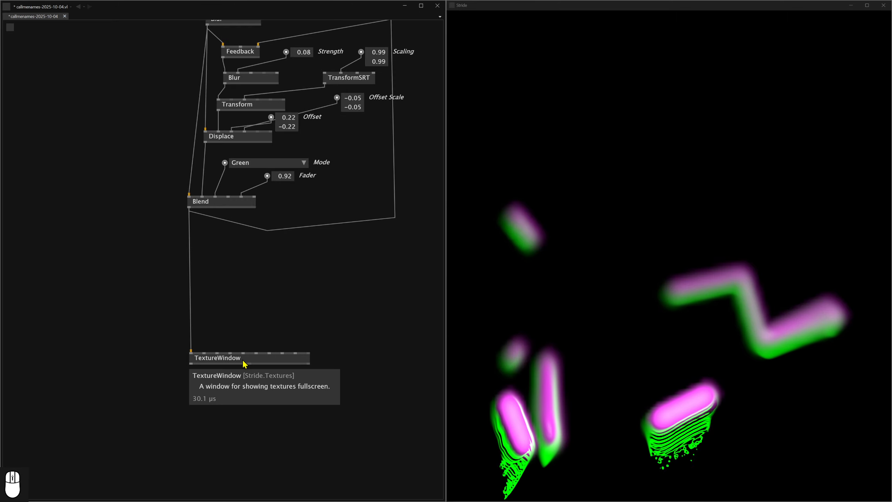
left_click_drag(249, 270, 242, 277)
mouse_move(271, 223)
left_mouse_down()
mouse_move(283, 277)
mouse_move(280, 221)
mouse_move(280, 350)
mouse_move(280, 267)
left_mouse_up()
scroll(281, 255, "up", 2)
left_click_drag(280, 222, 280, 249)
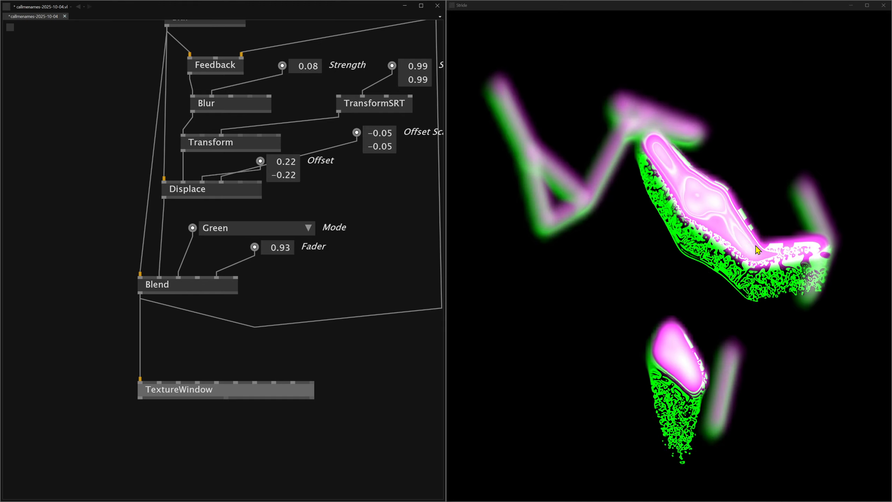
Set the Period of the LFO driving the first Feedback to 8.
scroll(292, 135, "down", 1)
scroll(292, 135, "up", 1)
left_click_drag(292, 135, 280, 376)
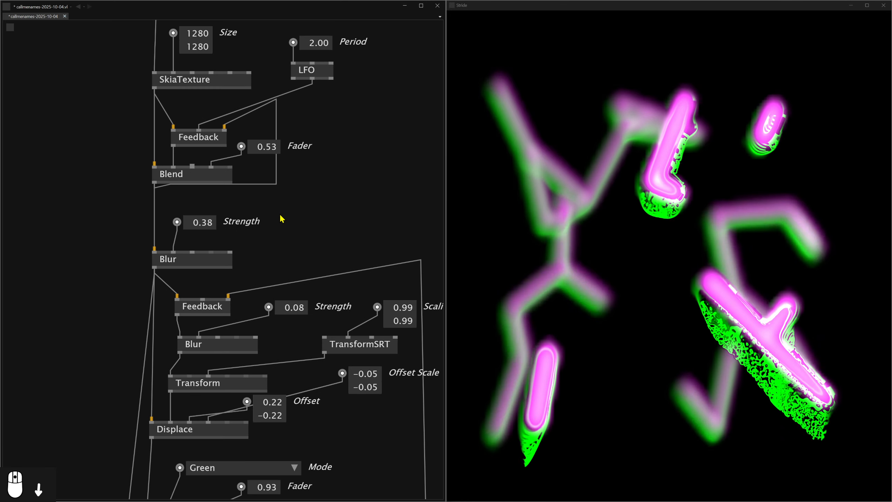
scroll(280, 219, "down", 4)
left_click_drag(280, 218, 291, 353)
scroll(251, 200, "up", 2)
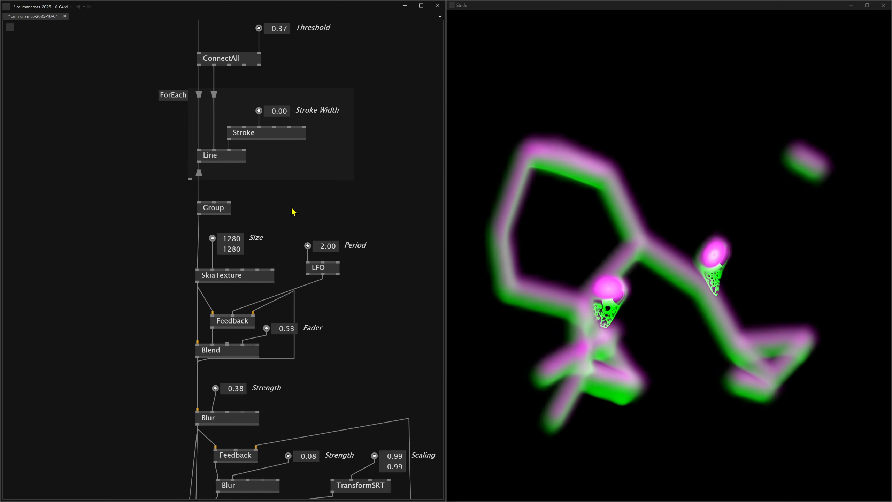
left_click_drag(292, 208, 287, 260)
double_click(322, 298)
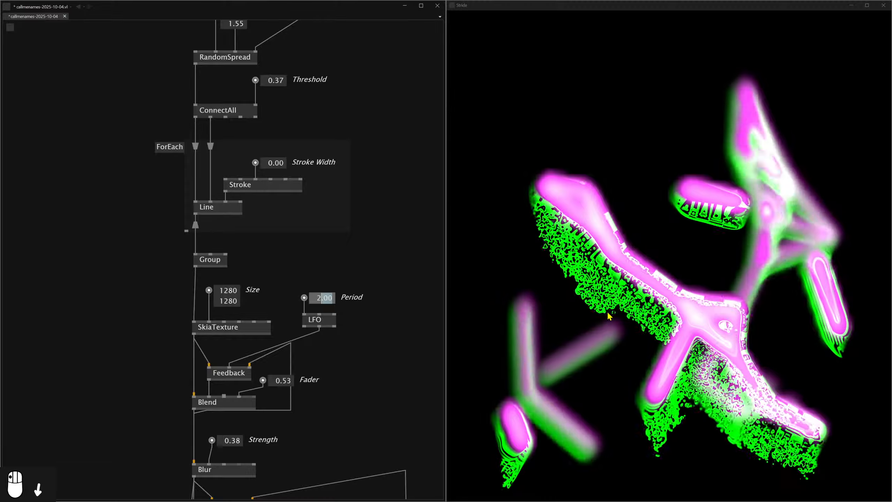
key("ctrl+a")
type("8")
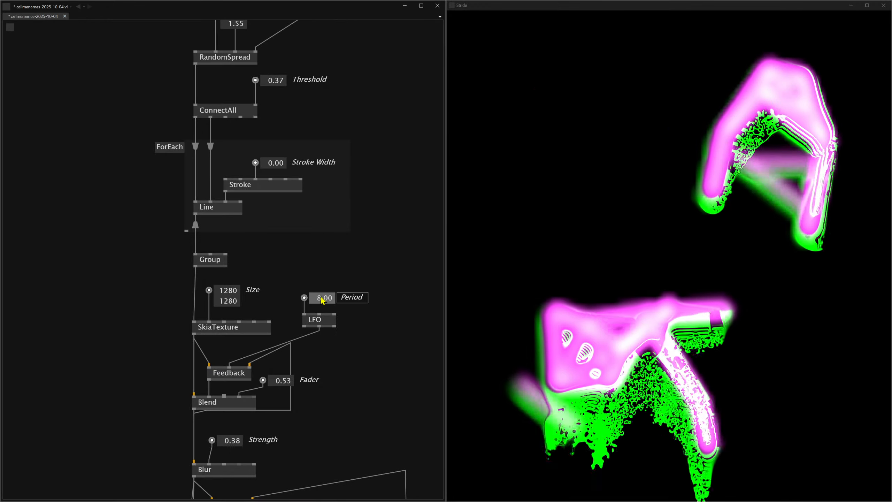
Set the Period of the LFO driving the first Feedback to 6.
mouse_move(321, 299)
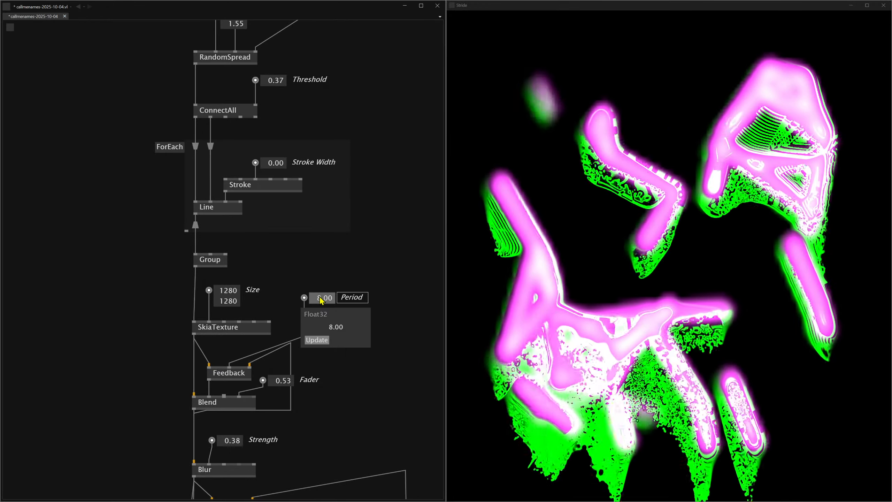
left_click(321, 298)
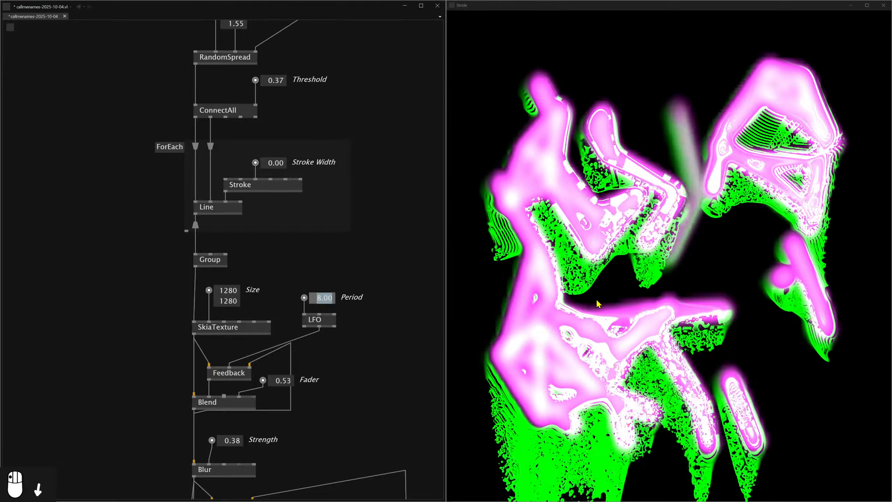
type("6")
key("Return")
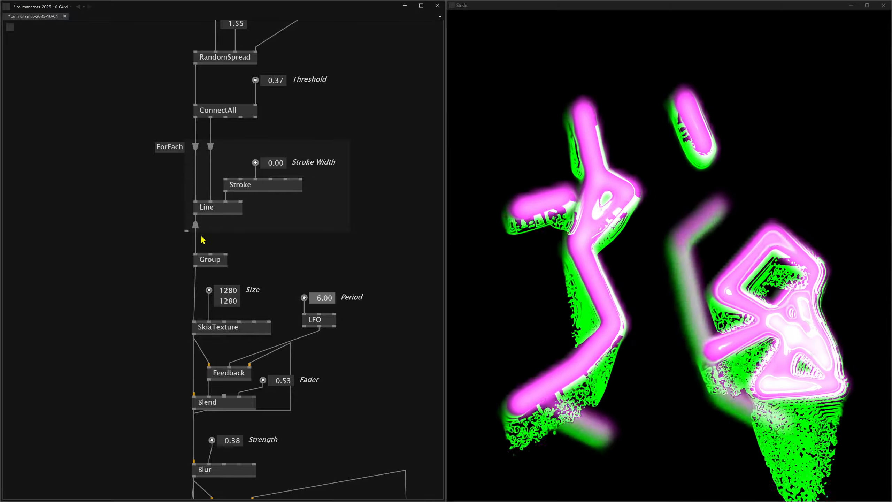
Add a Skia layer Text node beside the Group and link its output to the SkiaTexture's layer input.
scroll(279, 280, "left", 3)
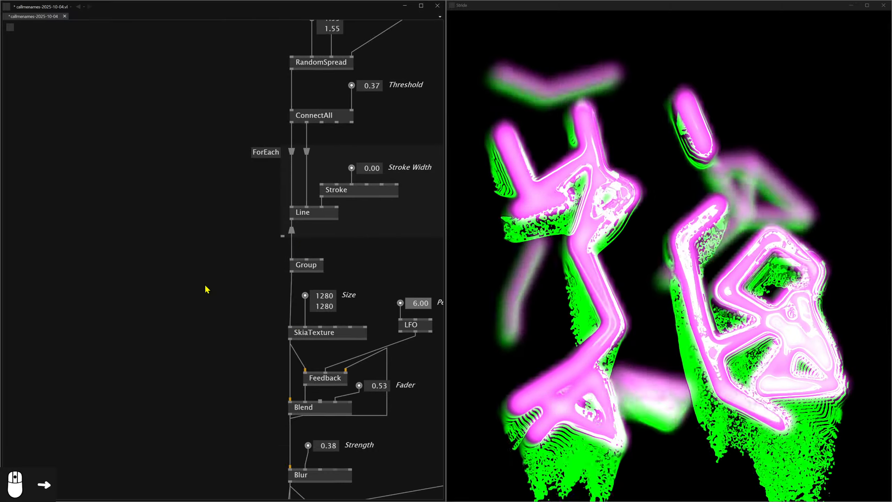
double_click(171, 279)
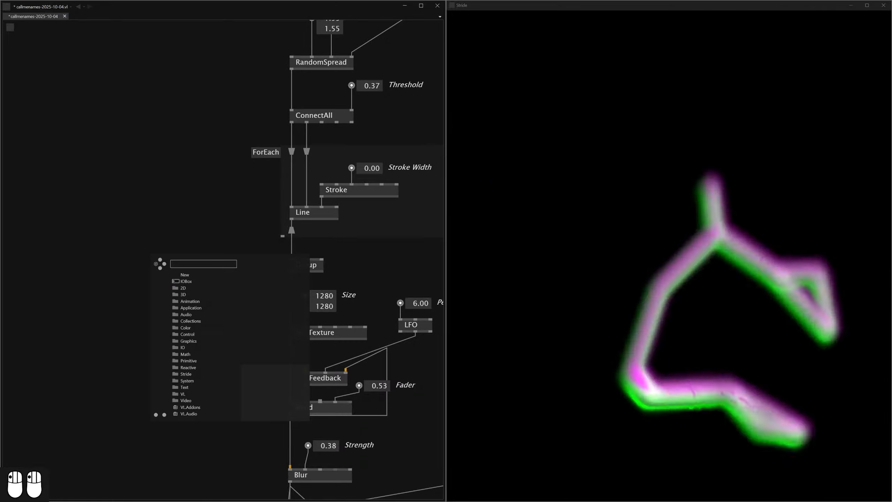
type("text")
left_click(198, 282)
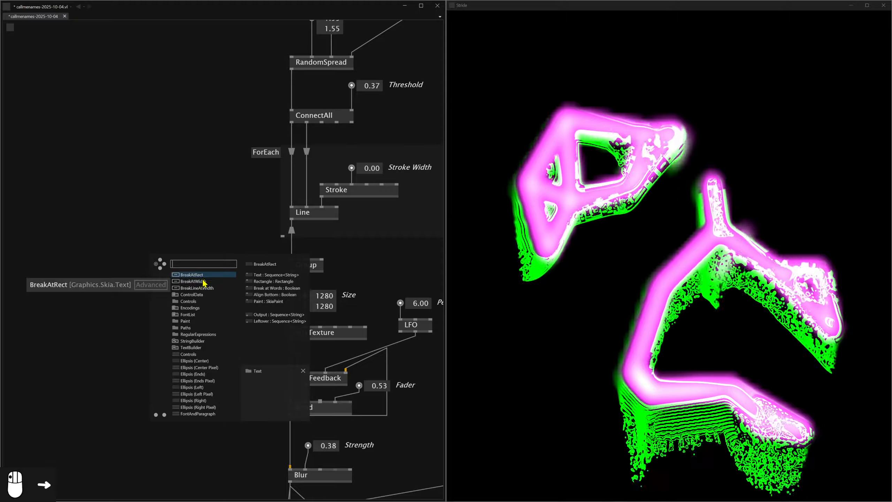
left_click(202, 348)
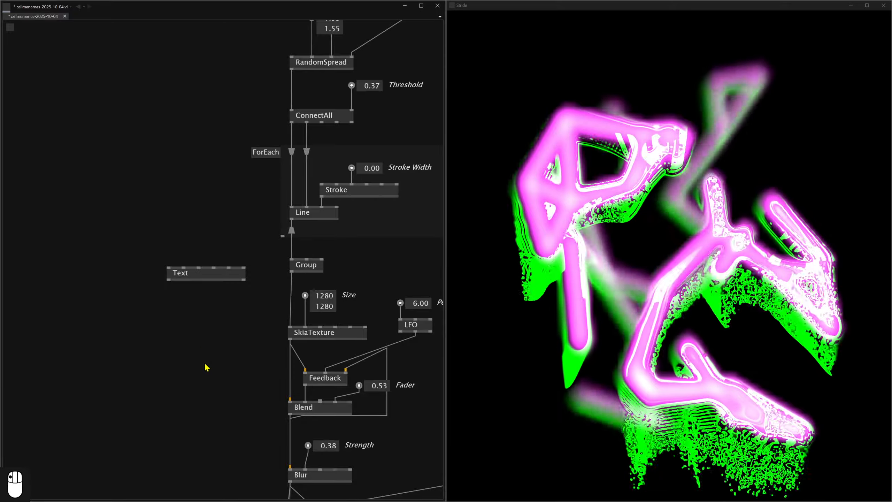
left_click(170, 282)
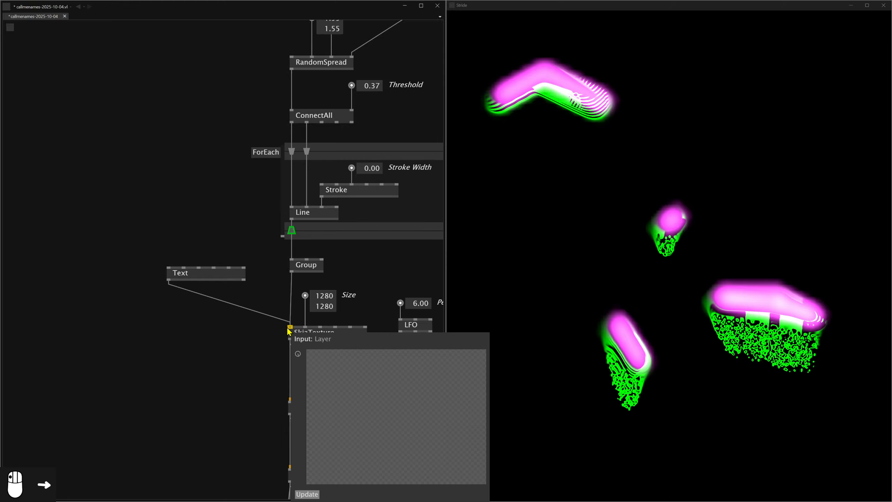
left_click(289, 327)
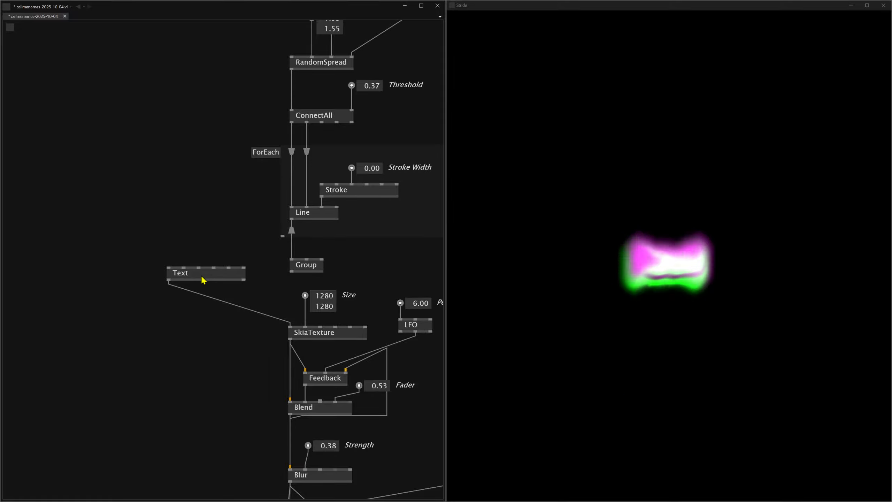
Shift the Text node aside and give it a Text input box containing LXT.
left_click_drag(201, 277, 177, 276)
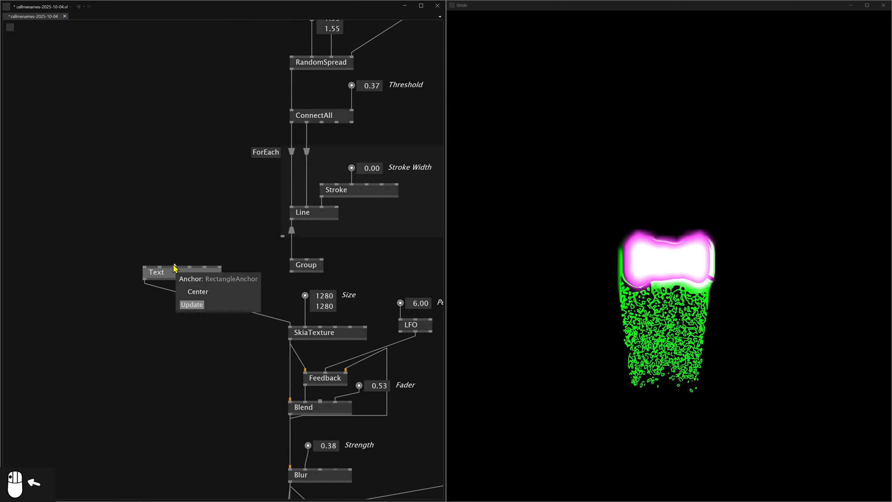
left_click(189, 265)
middle_click(194, 224)
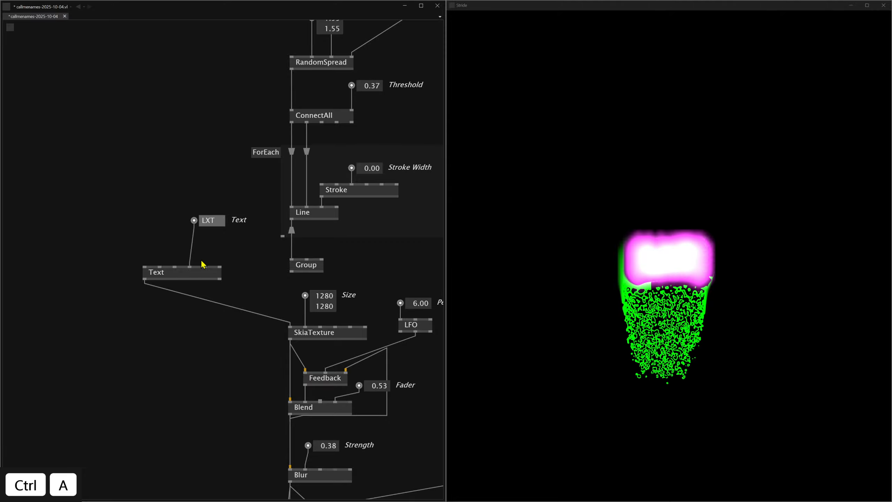
Add a FontAndParagraph node, link it to the Text node's paint input and space the connected nodes apart.
double_click(170, 177)
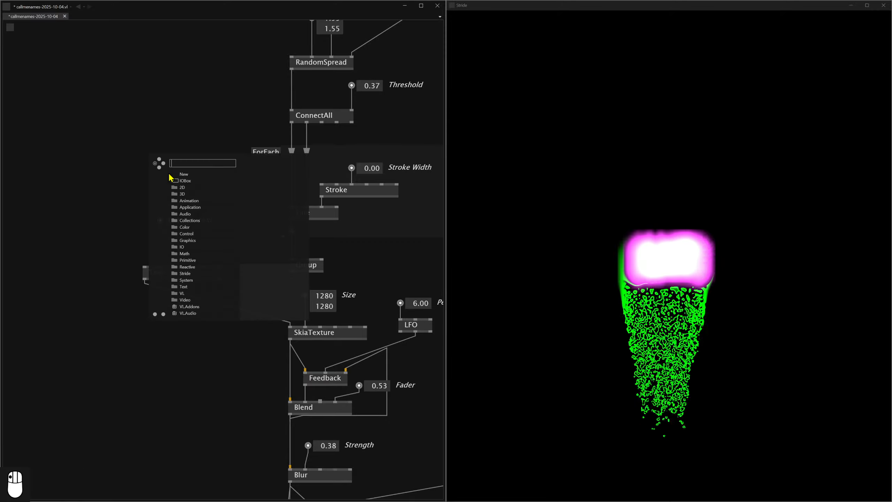
type("font")
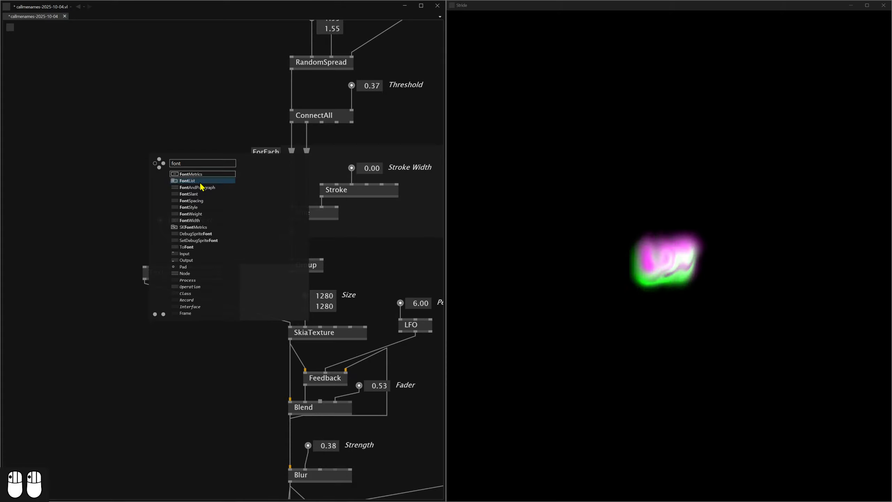
left_click(202, 187)
mouse_move(168, 186)
left_mouse_down()
mouse_move(195, 264)
mouse_move(145, 283)
left_mouse_up()
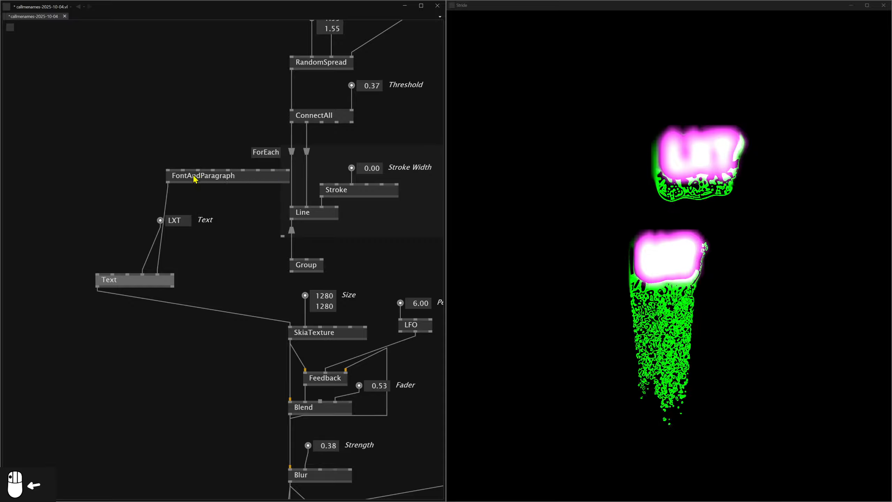
left_click_drag(187, 179, 134, 221)
left_click_drag(195, 196, 195, 210)
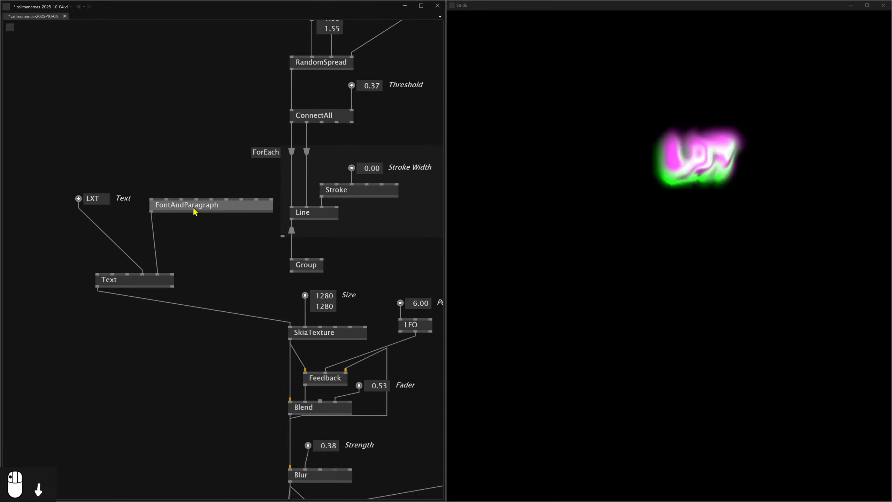
mouse_move(166, 203)
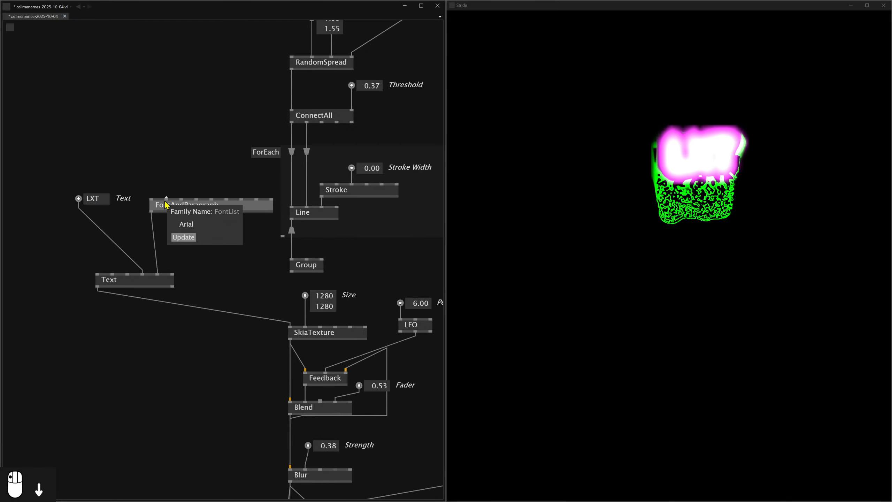
Add a Size value to the FontAndParagraph node and raise it to 0.61.
left_click(197, 199)
middle_click(196, 160)
left_click_drag(214, 161, 214, 143)
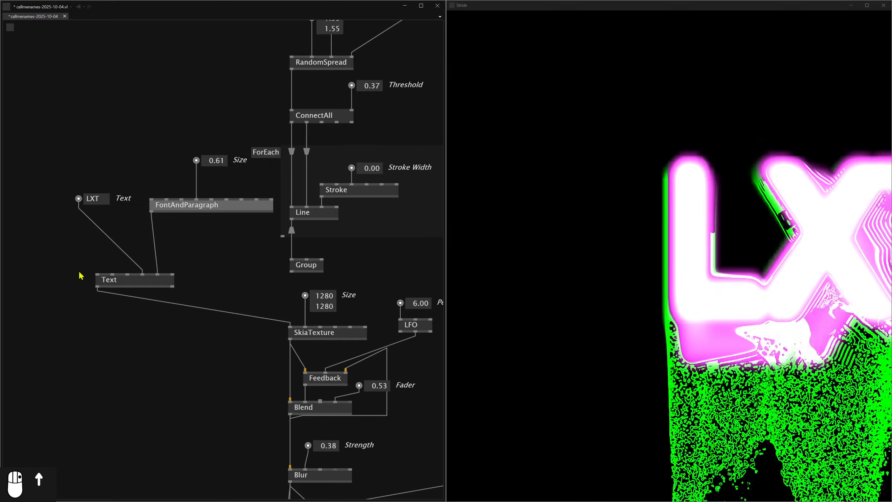
Add a Position value to the Text node and set its X to -0.73.
left_click(98, 274)
middle_click(99, 131)
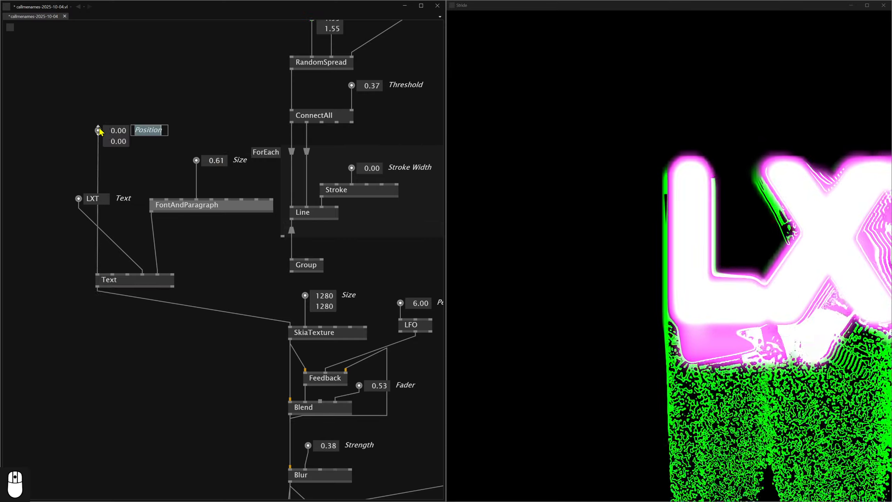
left_click_drag(113, 134, 118, 159)
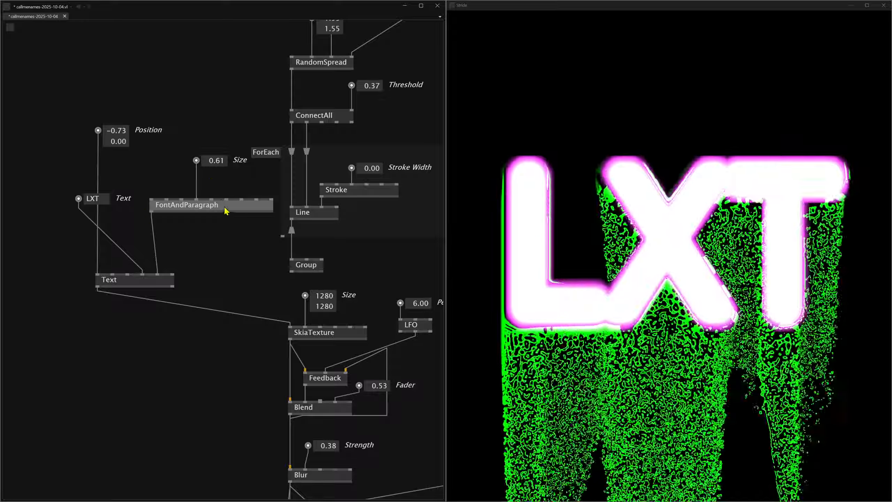
Try Bahnschrift, Candara and further font families on the FontAndParagraph node to restyle the LXT text.
mouse_move(212, 199)
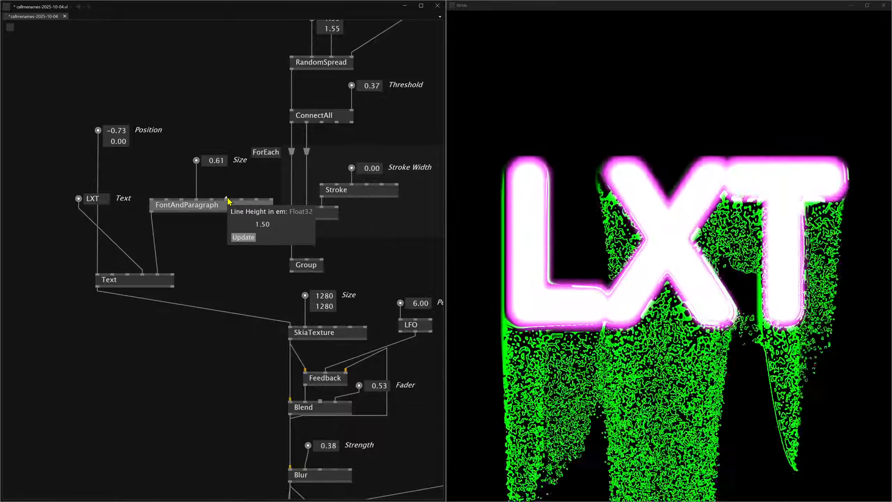
left_click(170, 203)
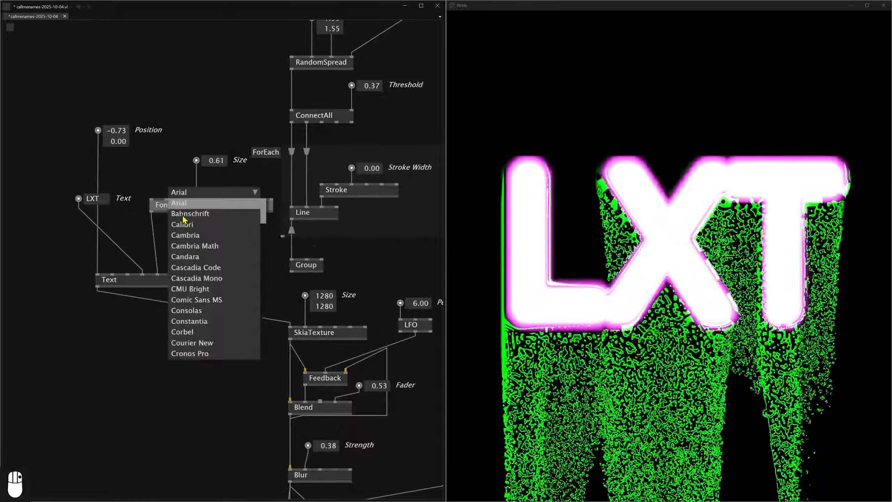
left_click(184, 220)
left_click(171, 204)
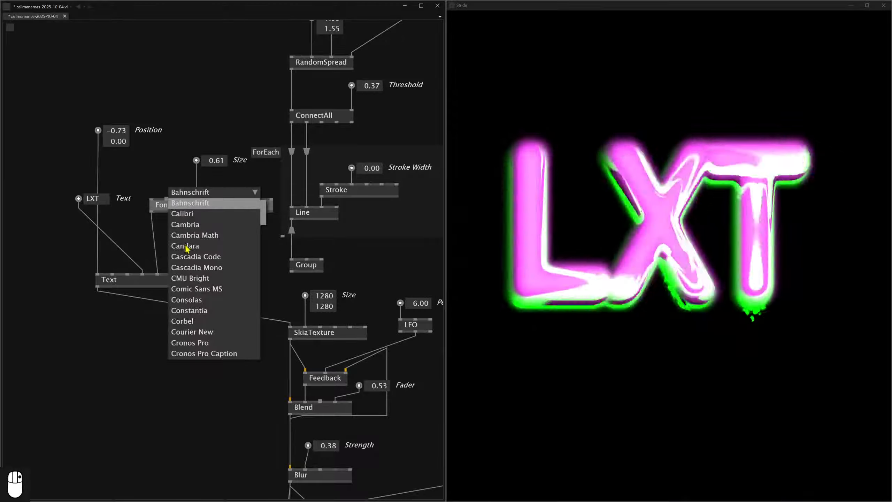
left_click(196, 210)
left_click(168, 201)
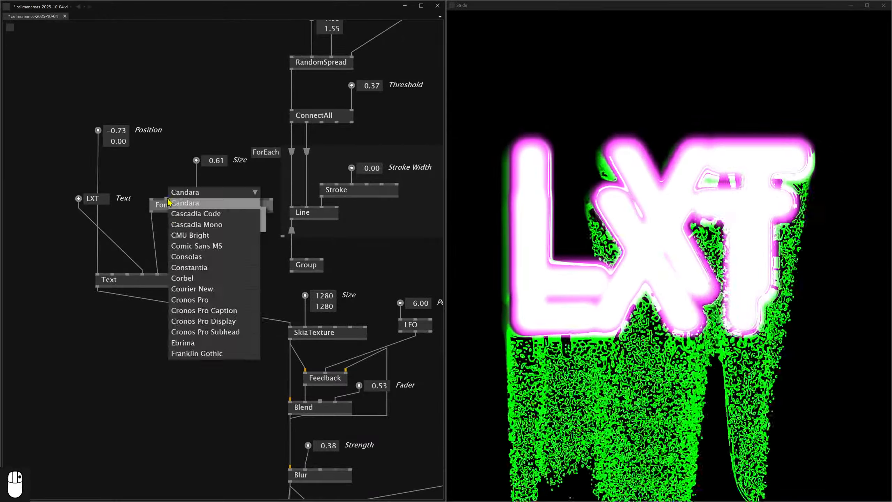
left_click(198, 279)
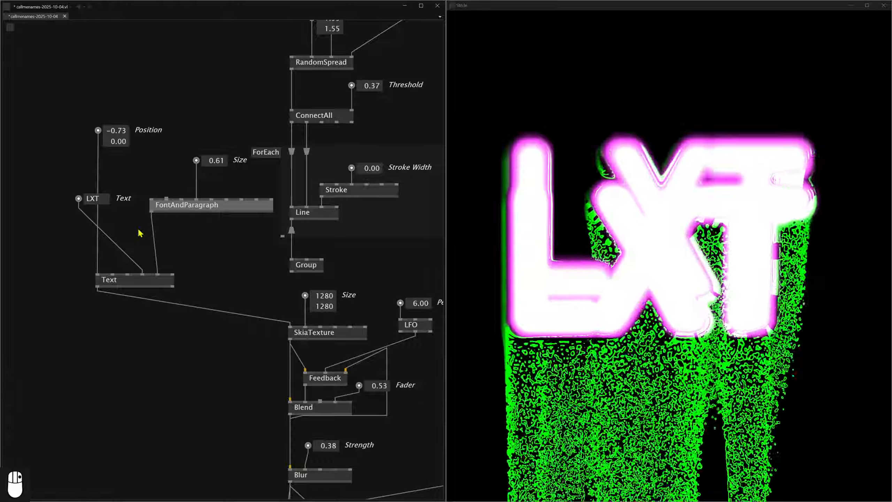
left_click(170, 202)
left_click(190, 272)
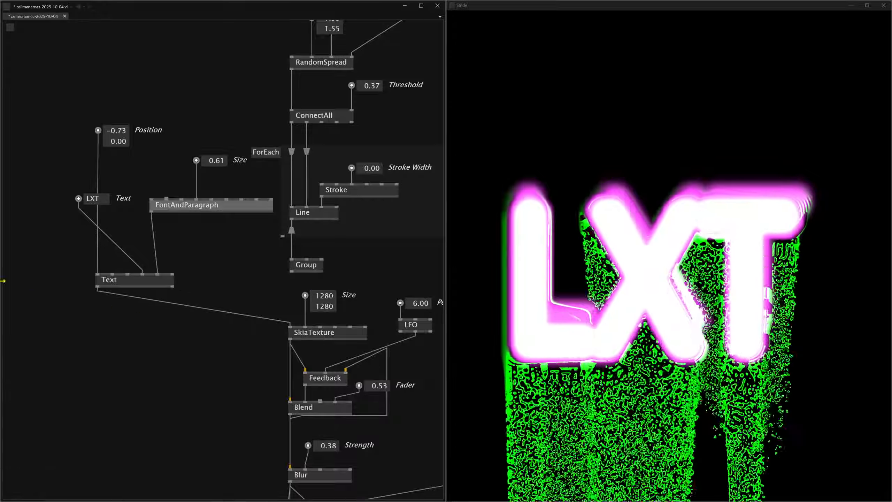
Relink the lines' Group to the SkiaTexture and add a second Group node below the raised Text node.
left_click_drag(215, 296, 185, 183)
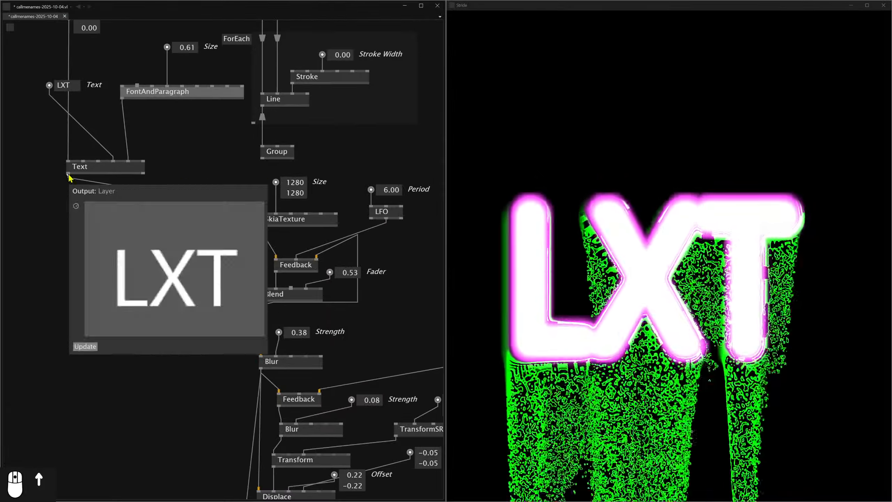
mouse_move(268, 162)
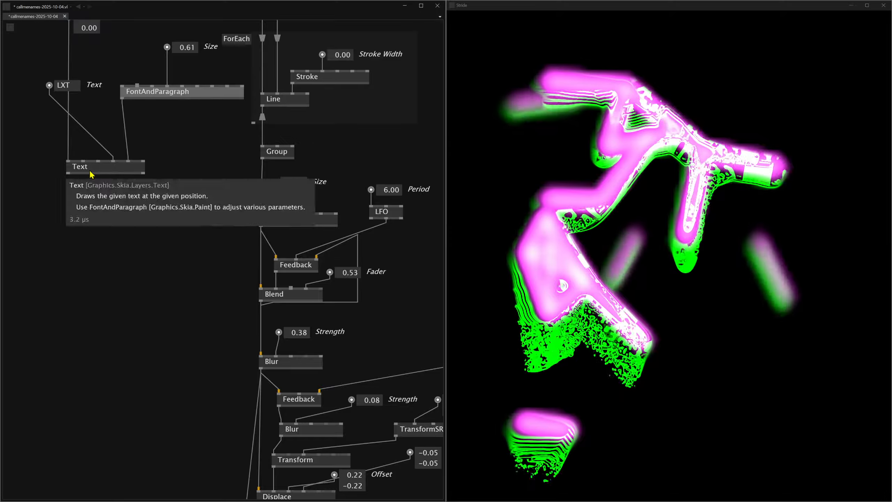
left_click_drag(95, 171, 96, 162)
double_click(158, 182)
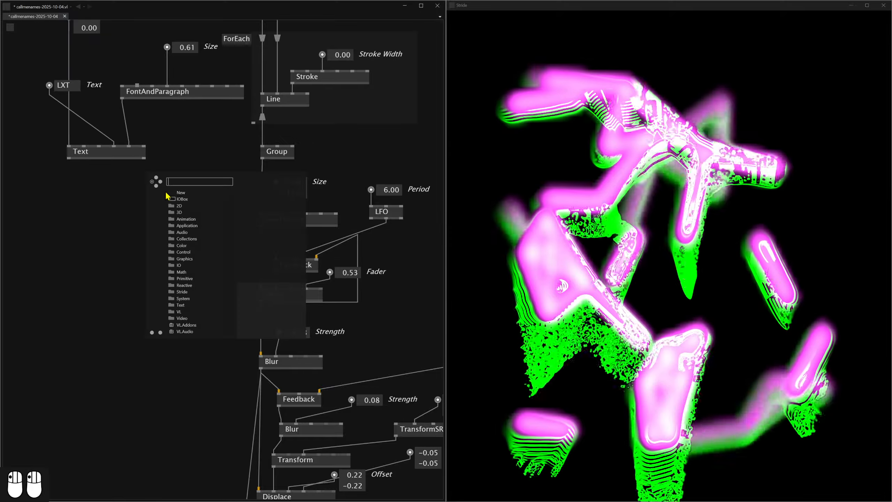
type("group")
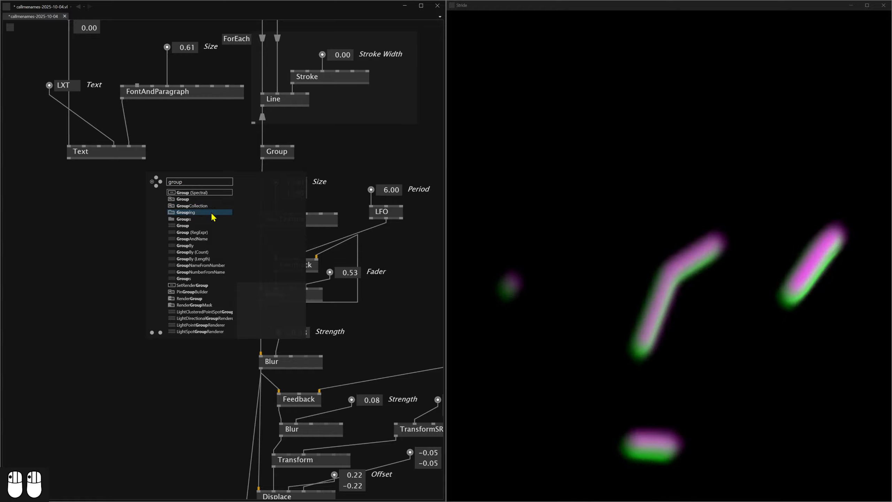
left_click(196, 227)
left_click(190, 194)
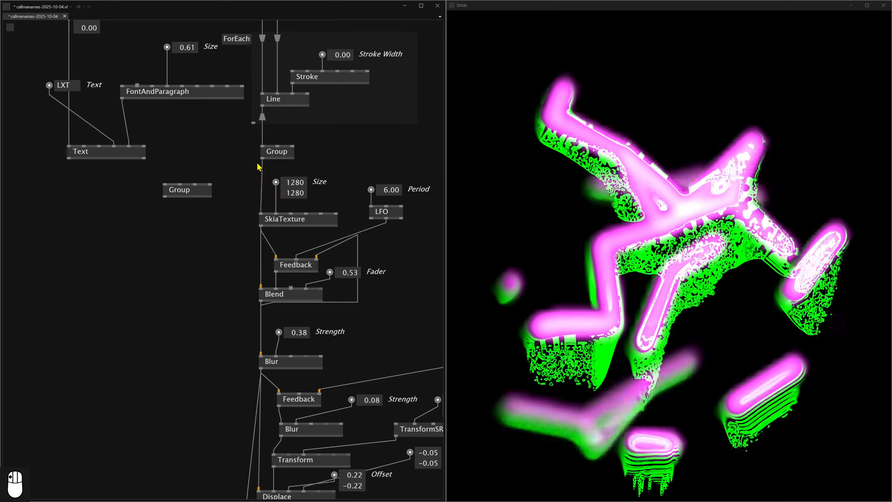
Link the Text node and the lines' Group into the new Group and feed its output to the SkiaTexture.
left_click(263, 159)
left_click(179, 183)
left_click(164, 183)
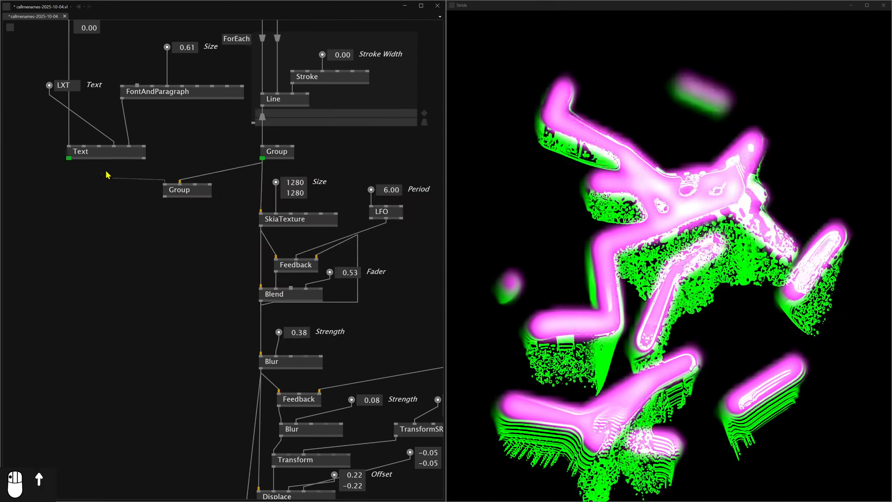
left_click(69, 158)
left_click(165, 197)
left_click(260, 211)
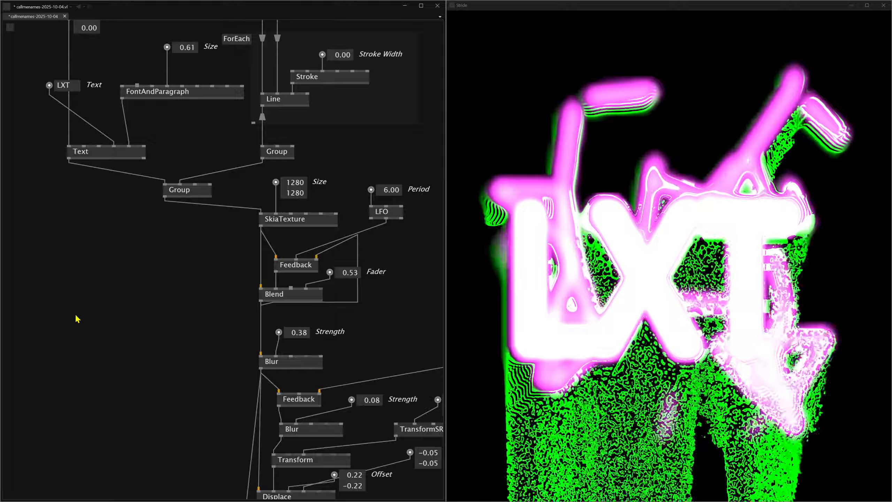
Move the combining Group closer beneath the Text node, then link the lines' Group directly to the SkiaTexture instead.
scroll(193, 183, "up", 3)
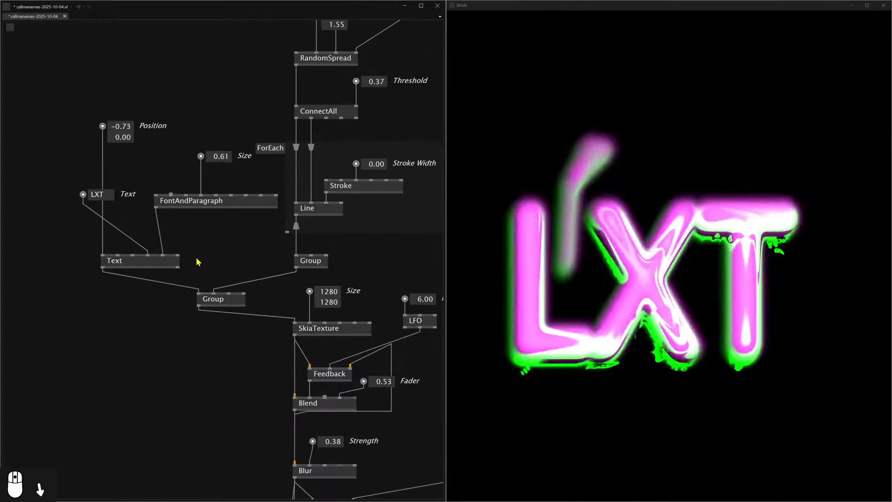
left_click_drag(217, 304, 216, 288)
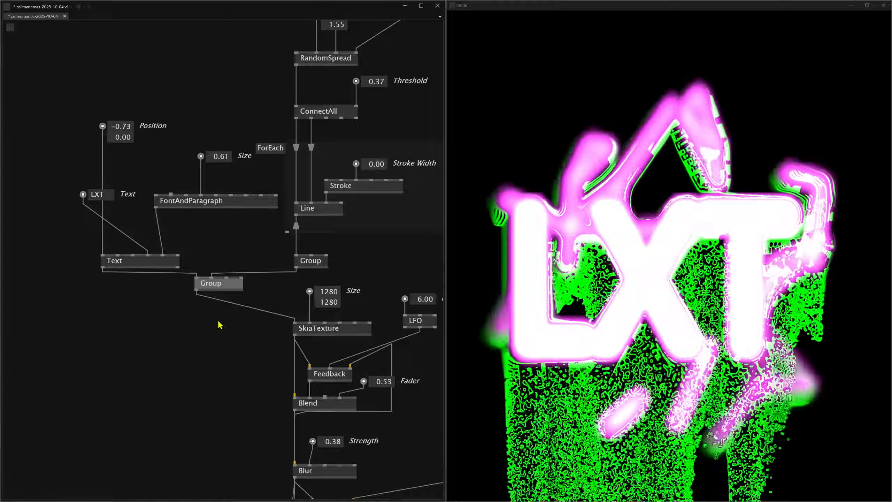
left_click_drag(297, 268, 295, 321)
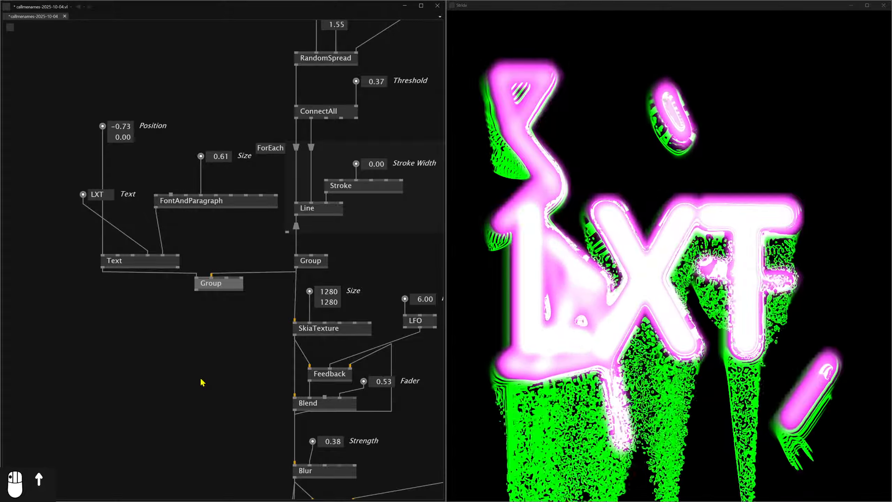
Review the node chain from the text and line sources through the feedback effects to the TextureWindow.
left_click_drag(189, 407, 171, 358)
scroll(171, 358, "up", 1)
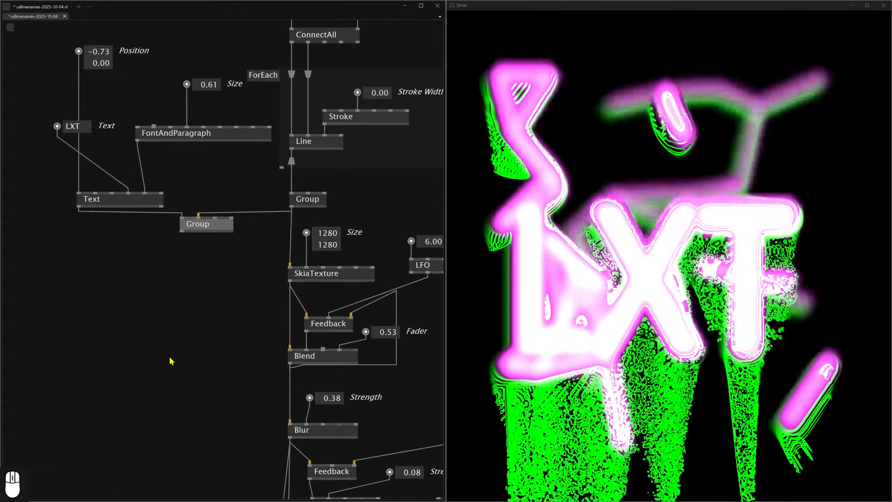
scroll(281, 347, "down", 1)
left_click_drag(283, 347, 207, 280)
scroll(231, 412, "down", 2)
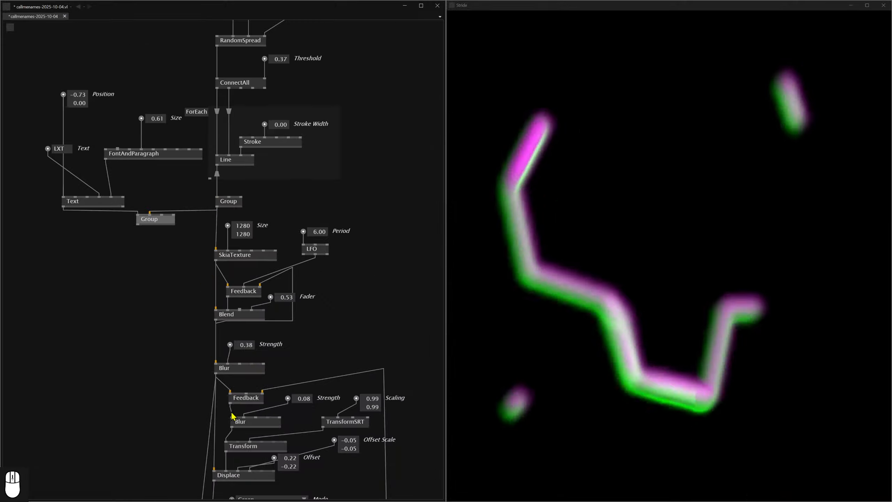
left_click_drag(233, 411, 242, 271)
scroll(242, 271, "up", 1)
scroll(244, 274, "up", 1)
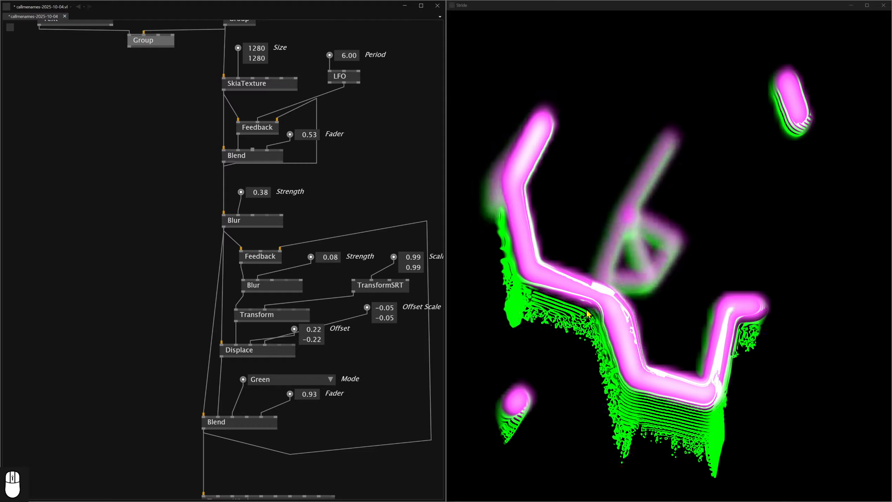
left_click_drag(327, 433, 348, 244)
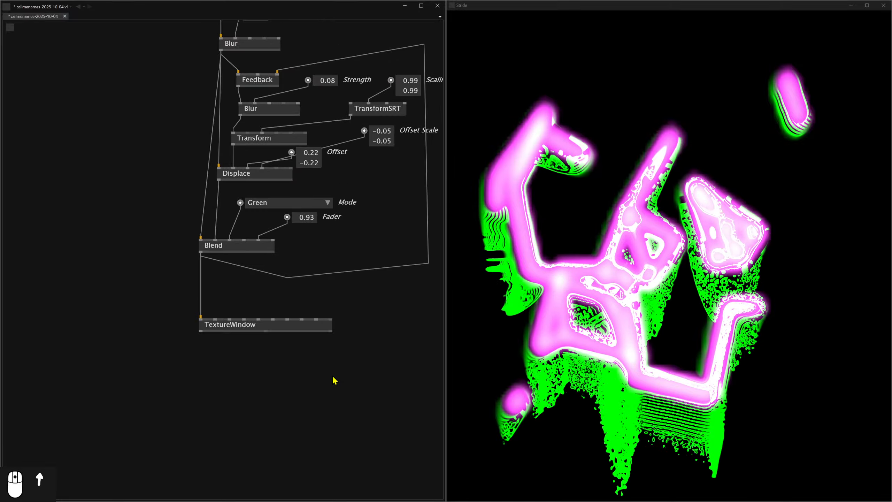